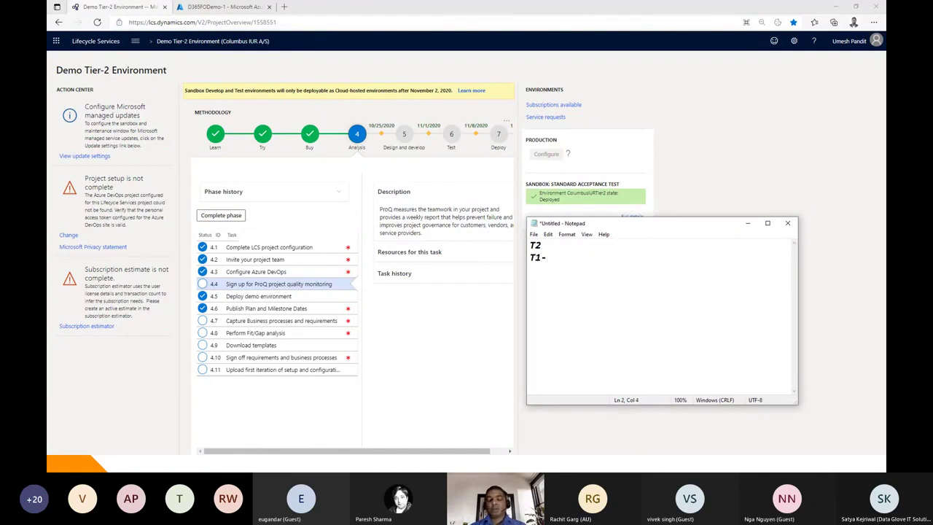
- Type 'T1-Azure Cloud', add '/Prod' after T2 and 'CHE-' after T1-
text(Azure)
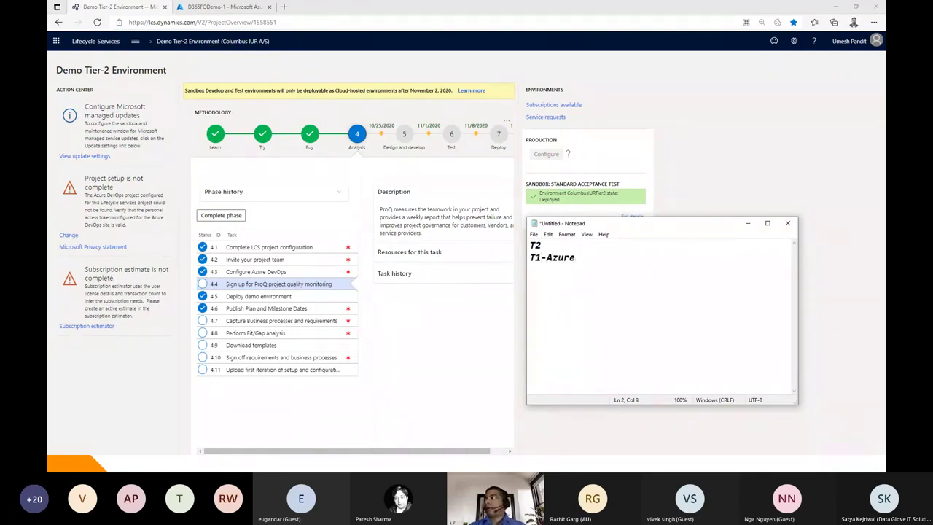
text( Cloud)
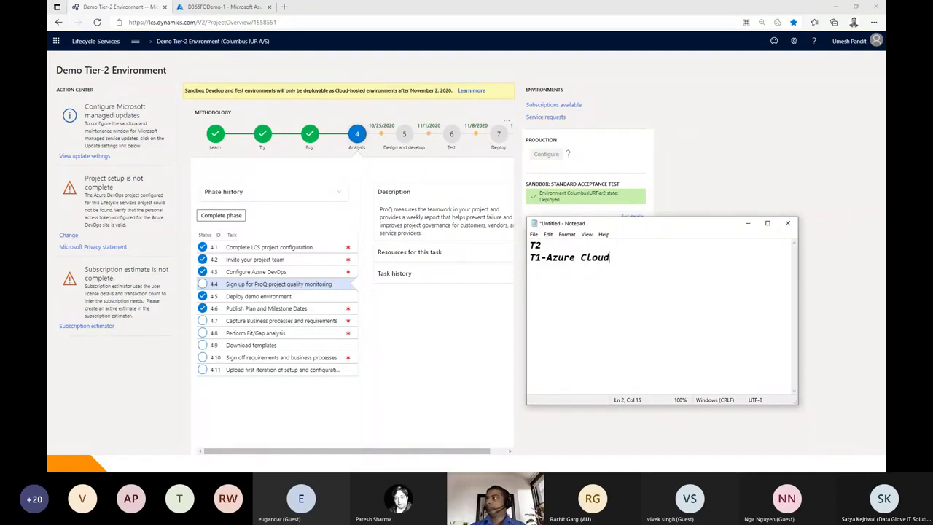
click(555, 244)
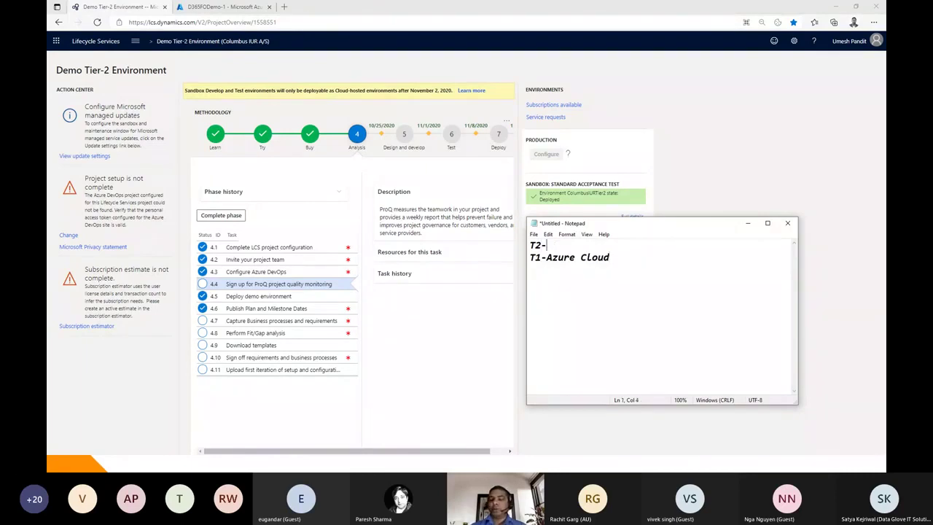
text(/Prod)
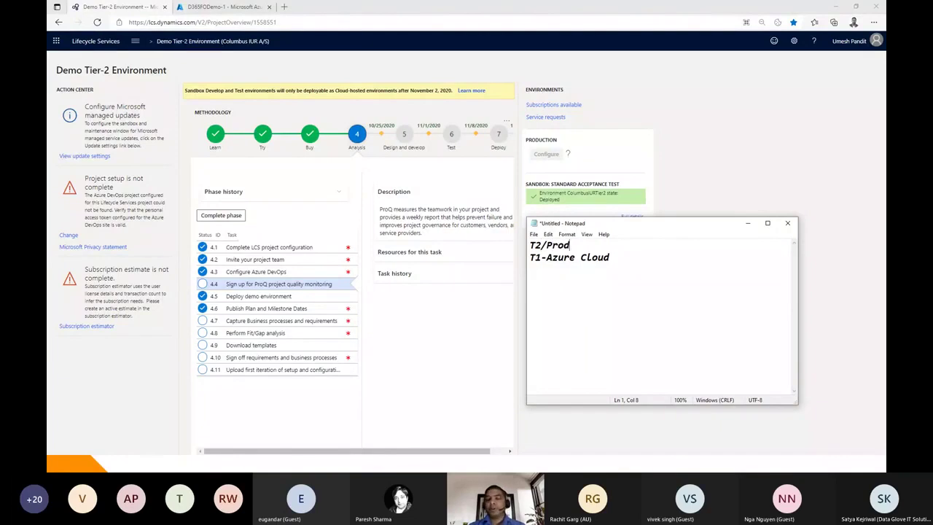
click(546, 258)
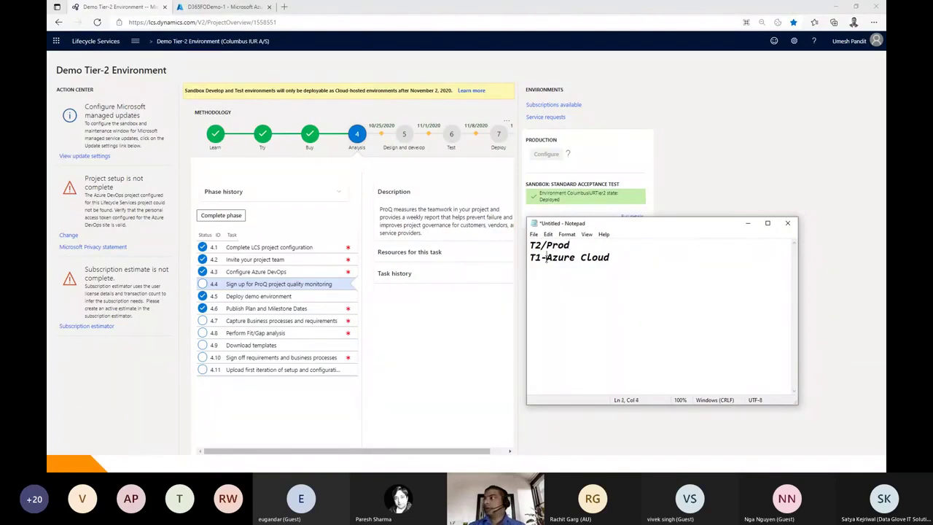
text(CH)
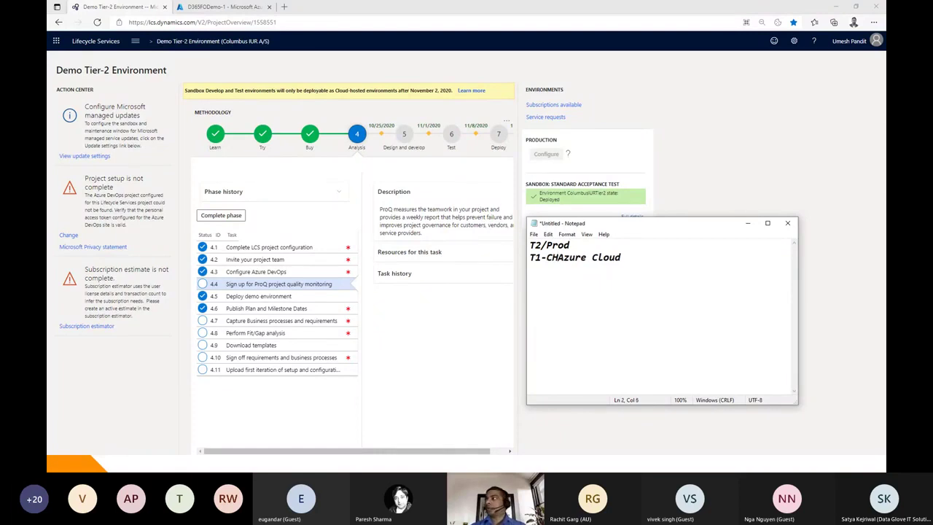
text(E)
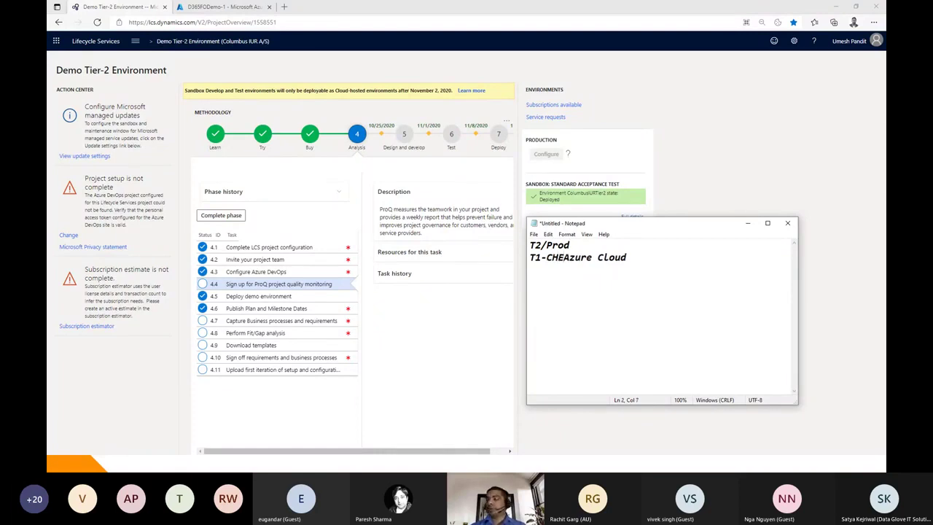
text(-)
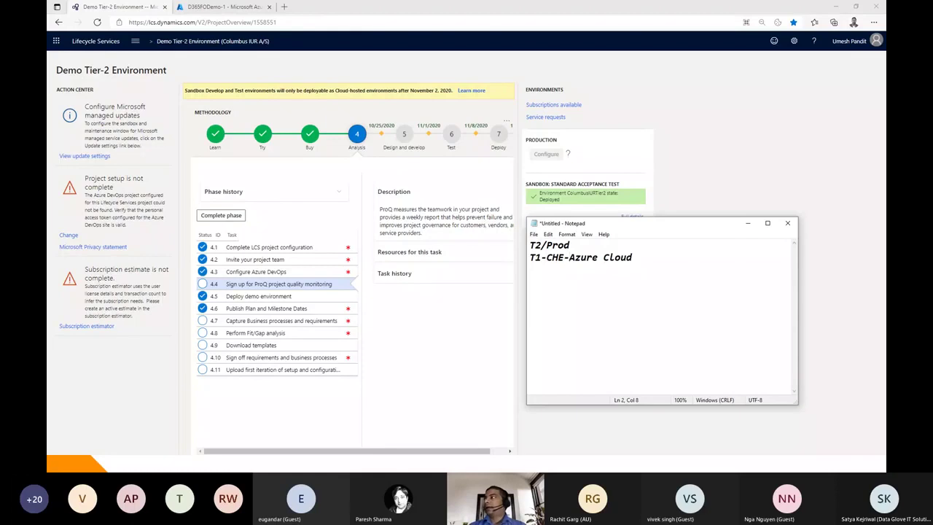
- Append '- Microsoft Cloud -Azure' to the T2/Prod line, correcting the typo
drag(642, 257, 571, 260)
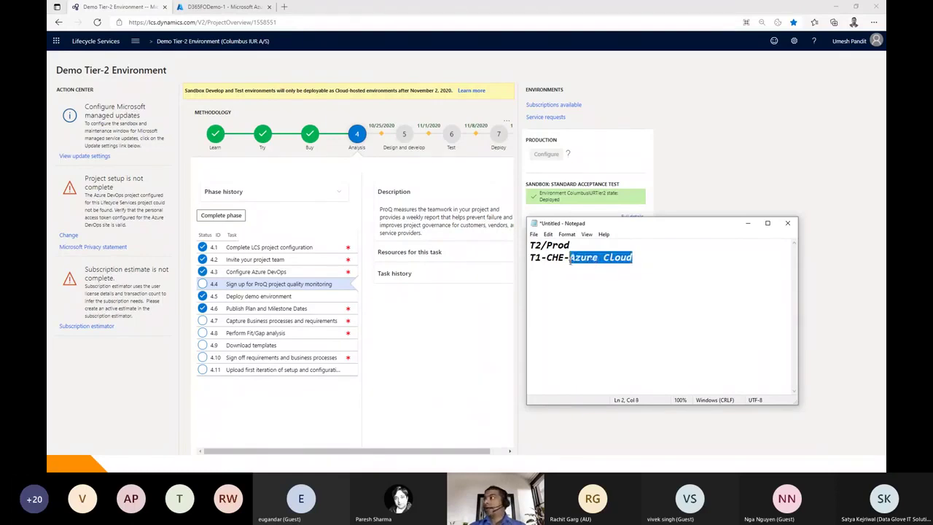
click(575, 243)
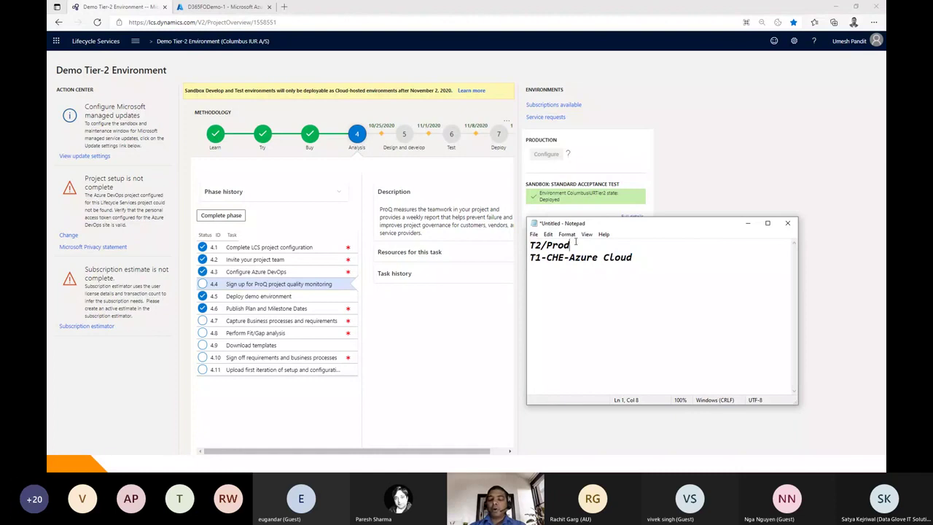
text(-)
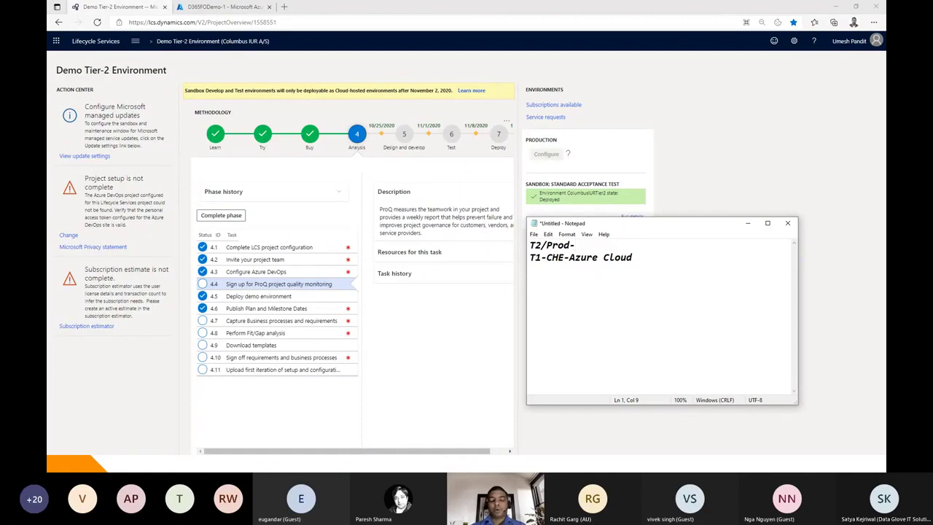
text( Micro)
text(osft)
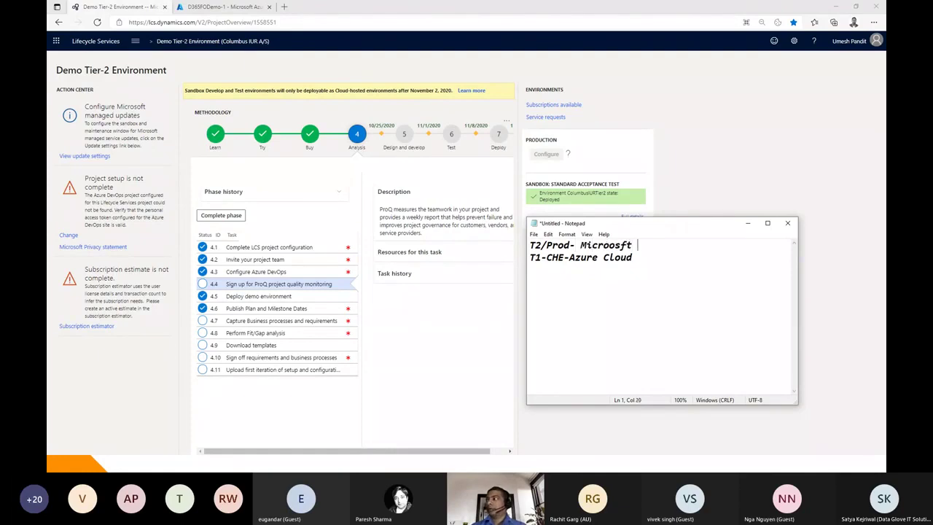
key(BackSpace)
key(BackSpace)
key(BackSpace)
key(BackSpace)
key(BackSpace)
text(sof)
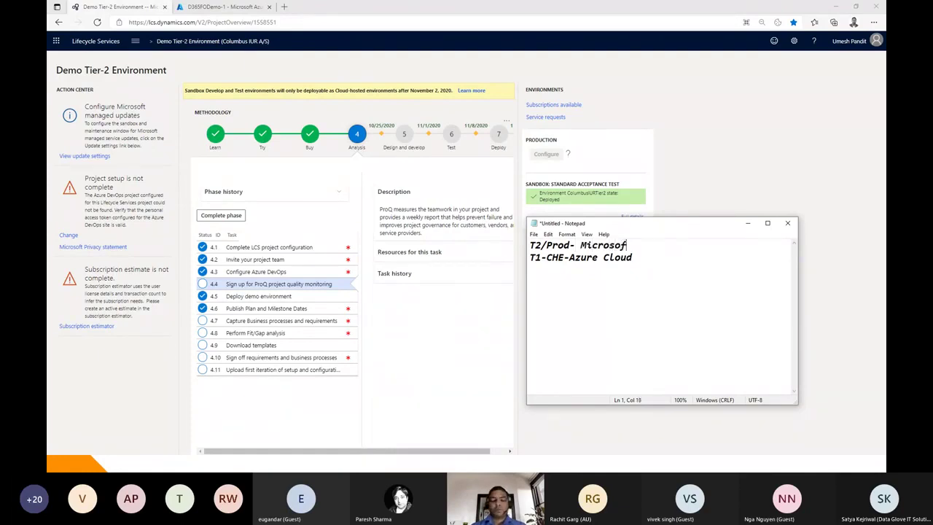
text(t Cloud)
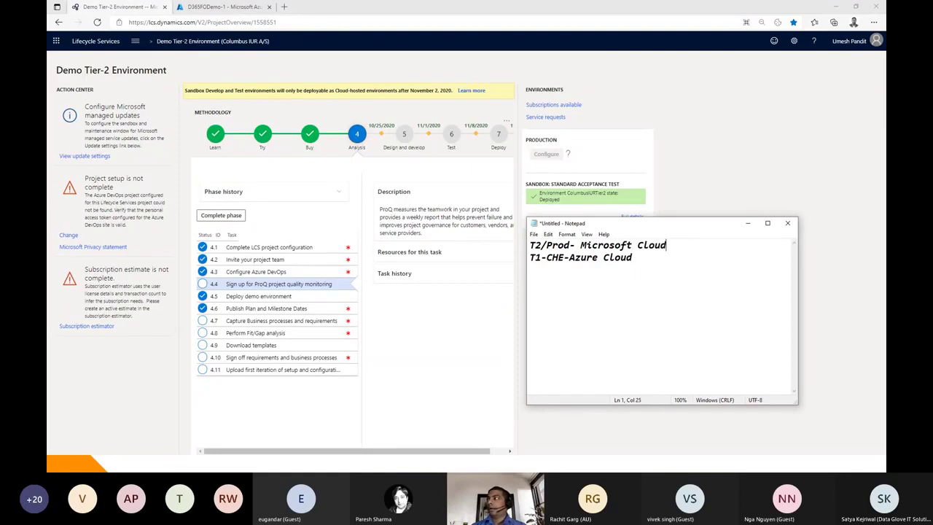
text( -Azure)
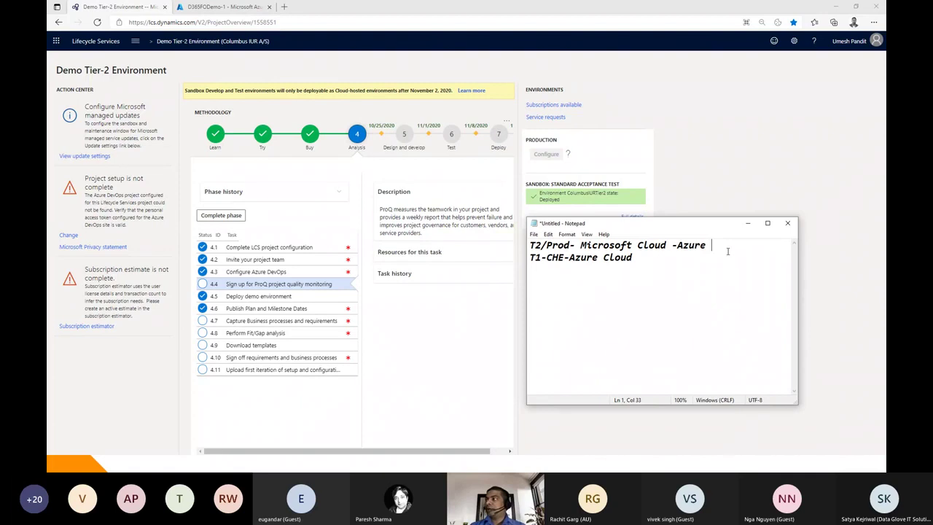
drag(728, 251, 522, 248)
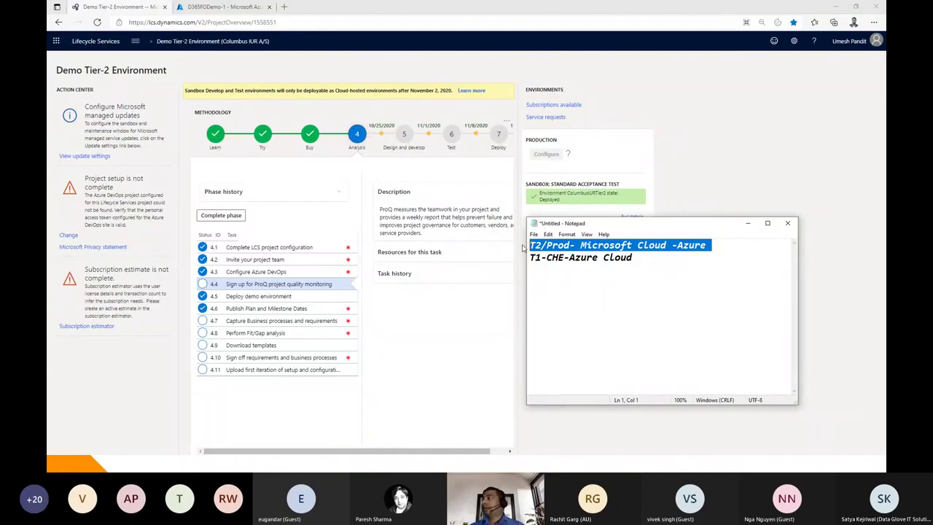
- Highlight 'Microsoft Cloud -Azure' and 'Prod' in the notes, then move Notepad left
click(583, 246)
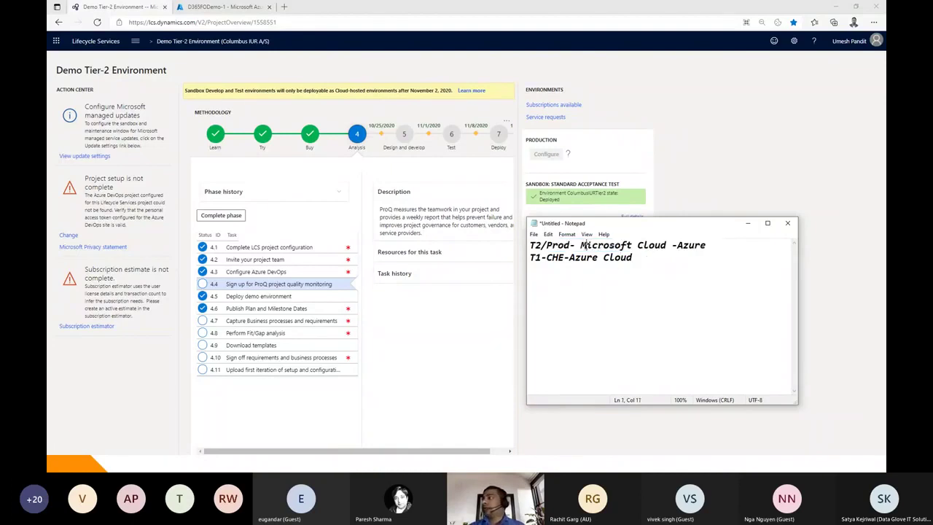
drag(582, 245, 687, 253)
click(677, 262)
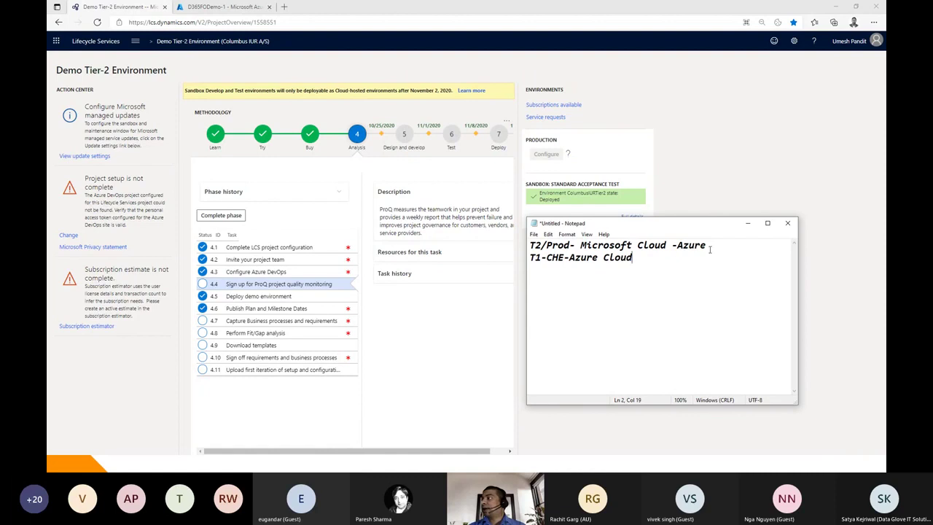
drag(571, 246, 546, 245)
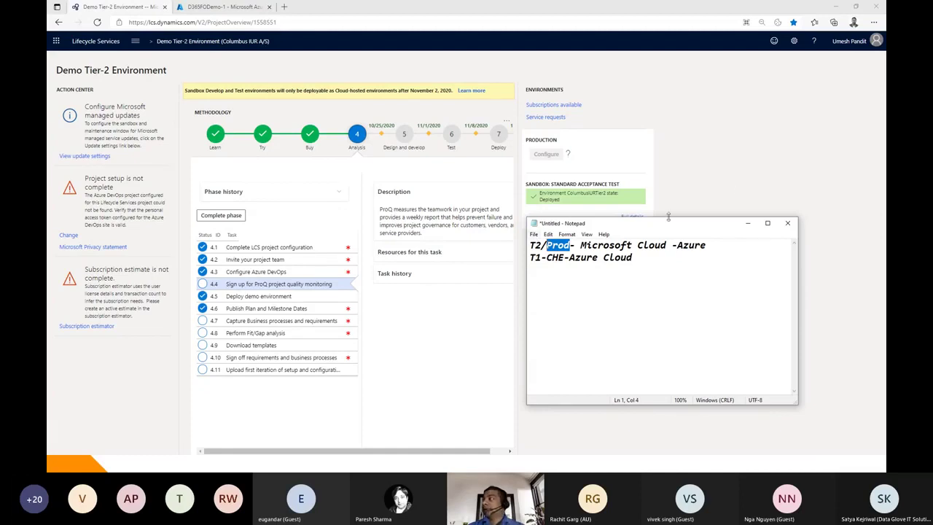
drag(663, 231, 554, 226)
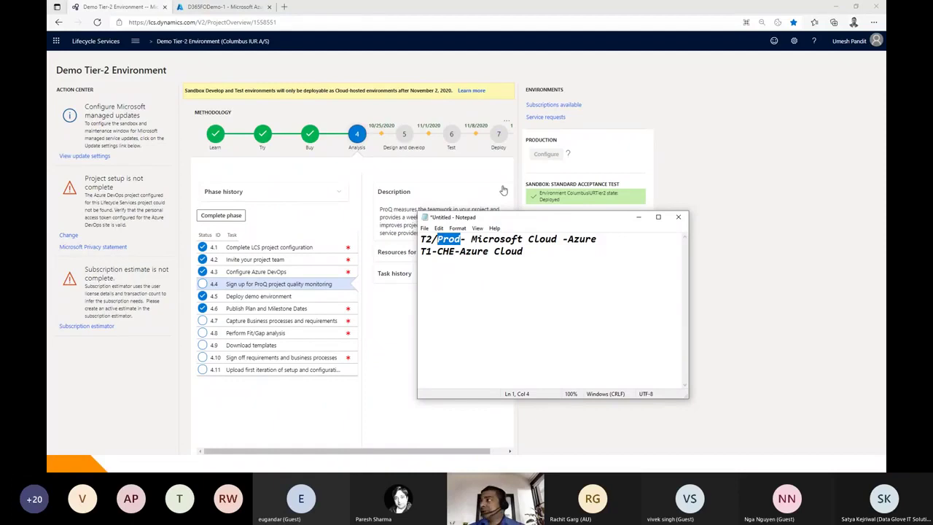
- Show the Azure in Dynamics 365 F & O slide with notes below it, then return to LCS
click(839, 11)
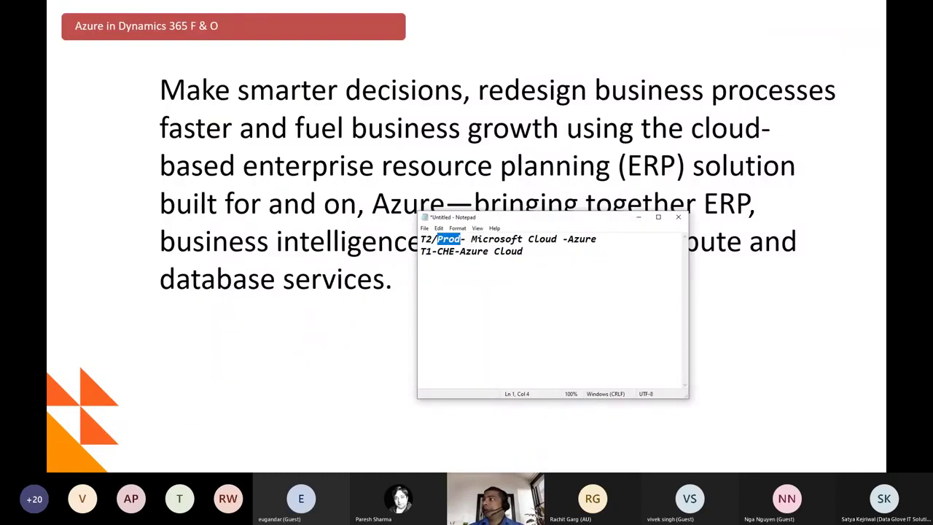
drag(532, 220, 521, 348)
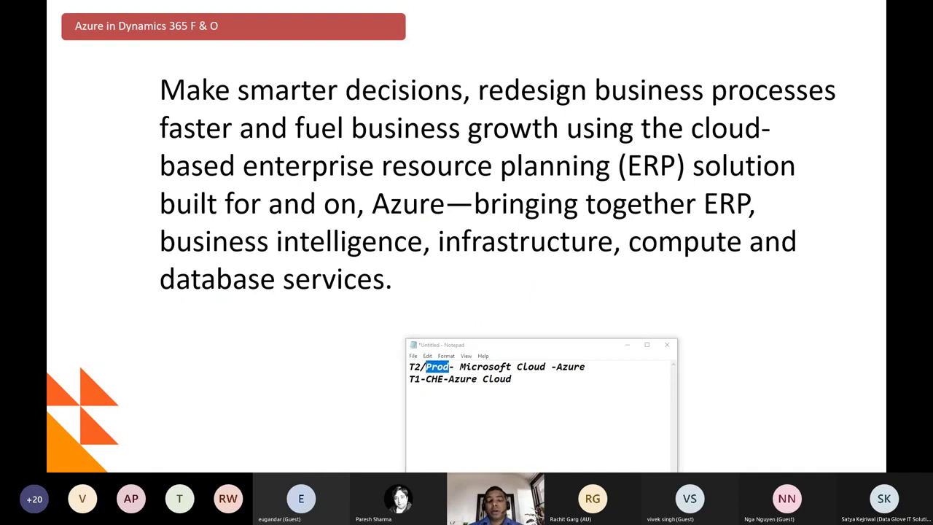
key(super+d)
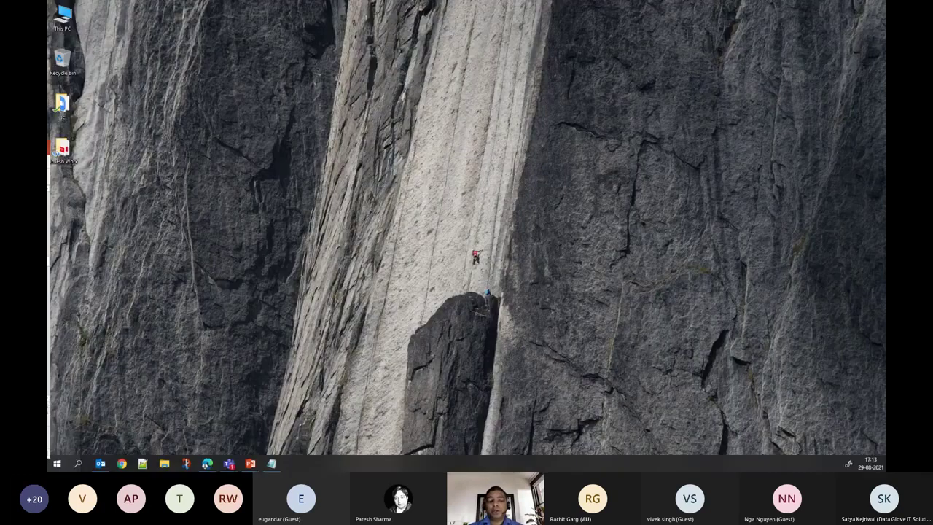
key(super+d)
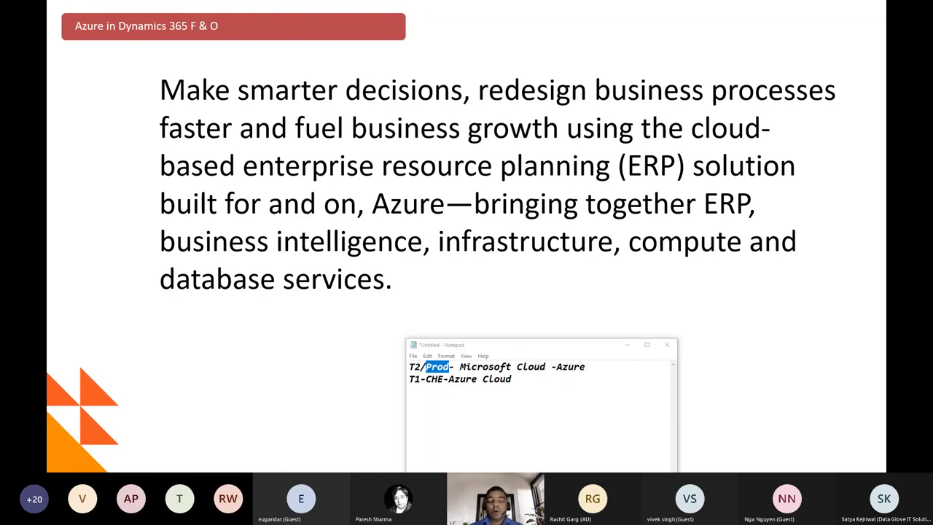
key(alt+Tab)
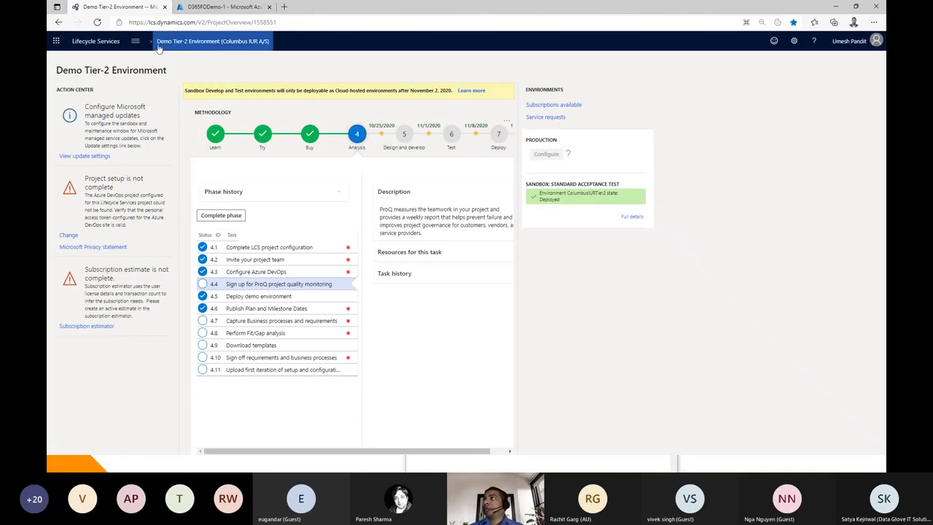
- Select the project number in the page address, then reopen the LCS project tools menu
click(136, 42)
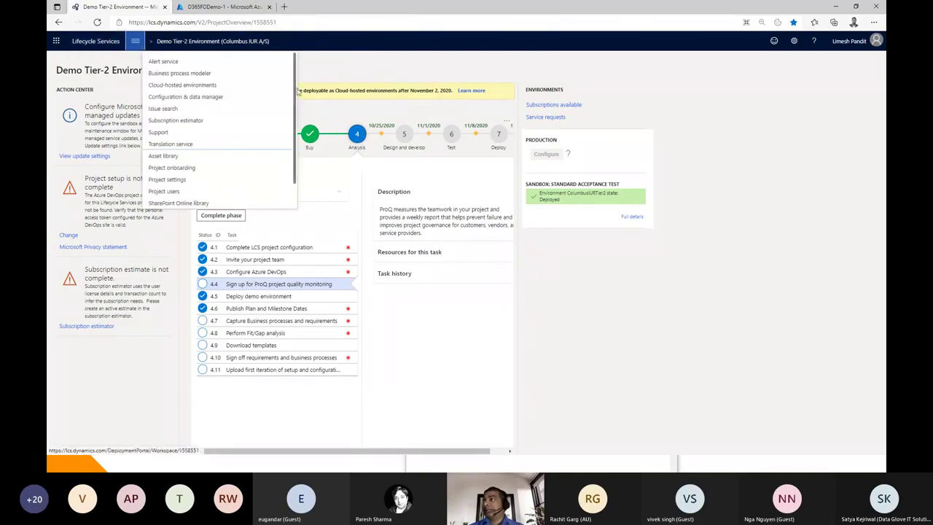
click(371, 60)
drag(275, 23, 172, 22)
drag(277, 22, 253, 22)
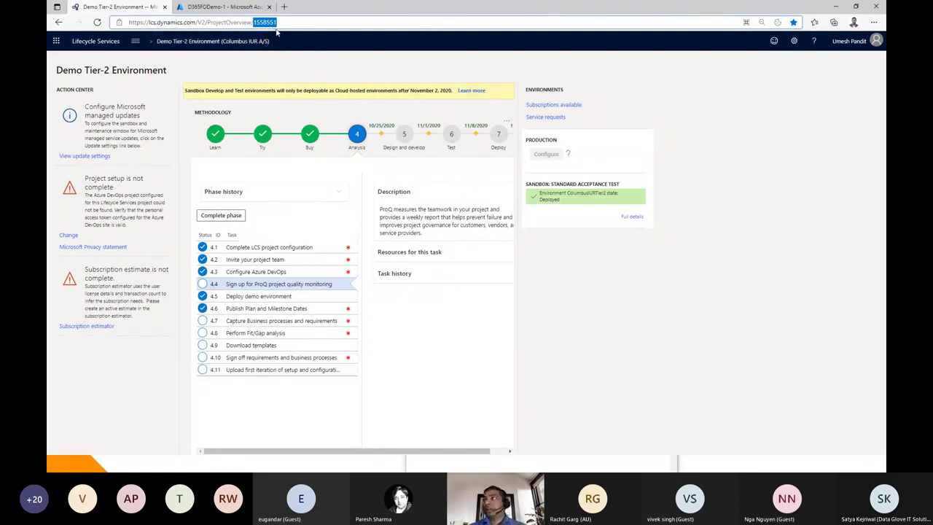
click(291, 22)
double_click(282, 22)
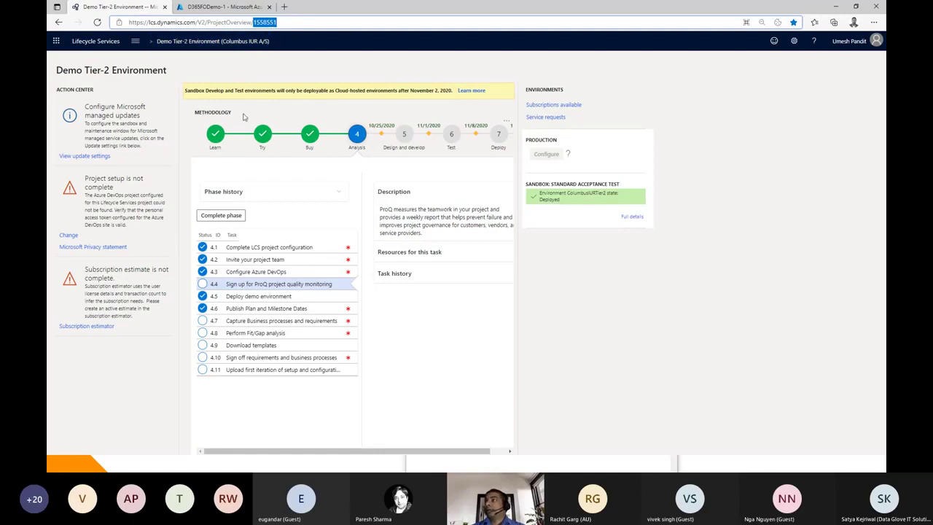
click(135, 44)
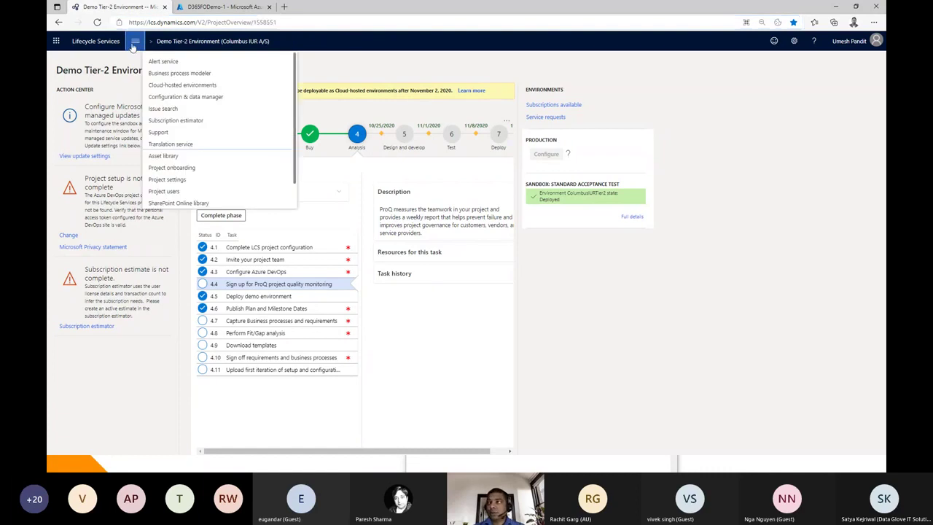
- Open Cloud-hosted environments and widen the Topology type column to show full names
click(206, 89)
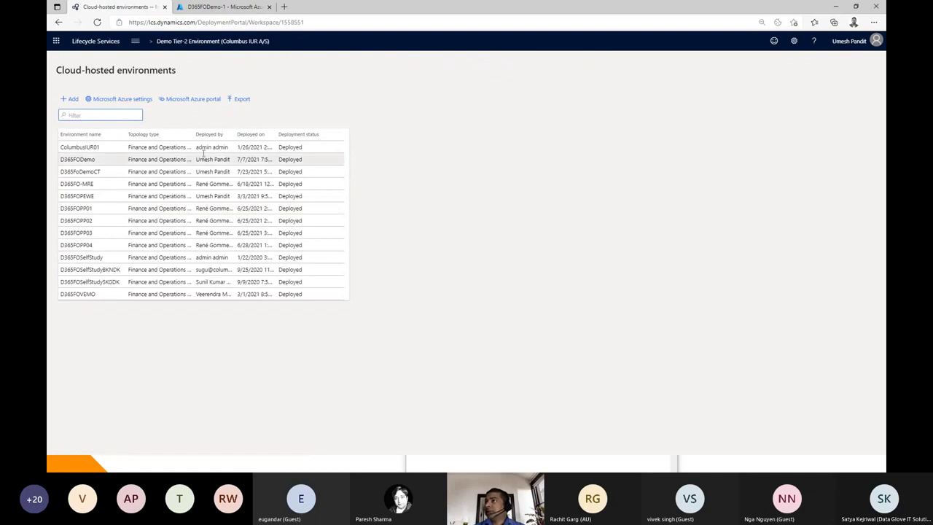
click(129, 136)
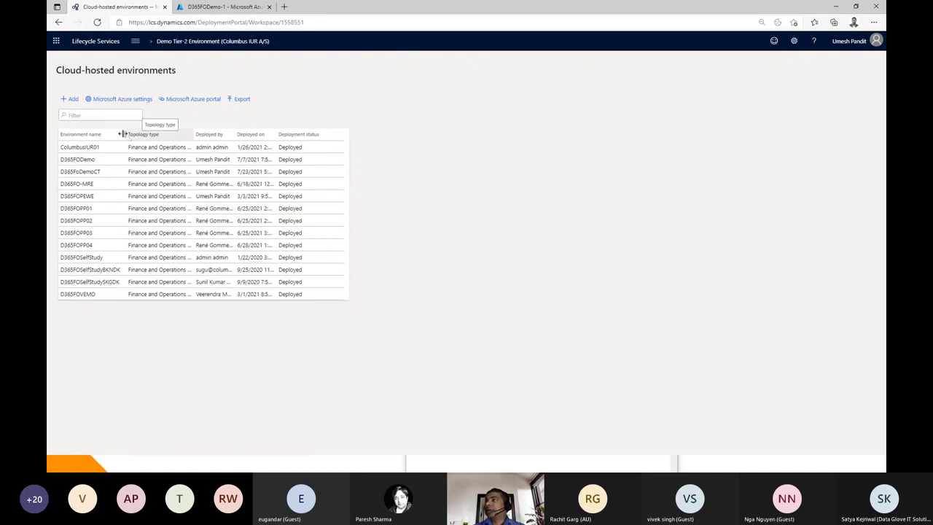
drag(129, 135, 82, 123)
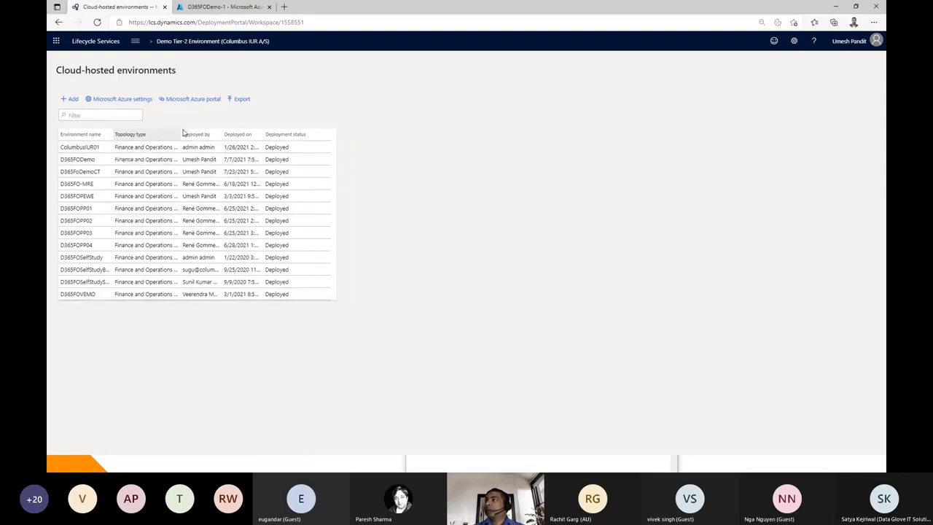
drag(180, 137, 289, 139)
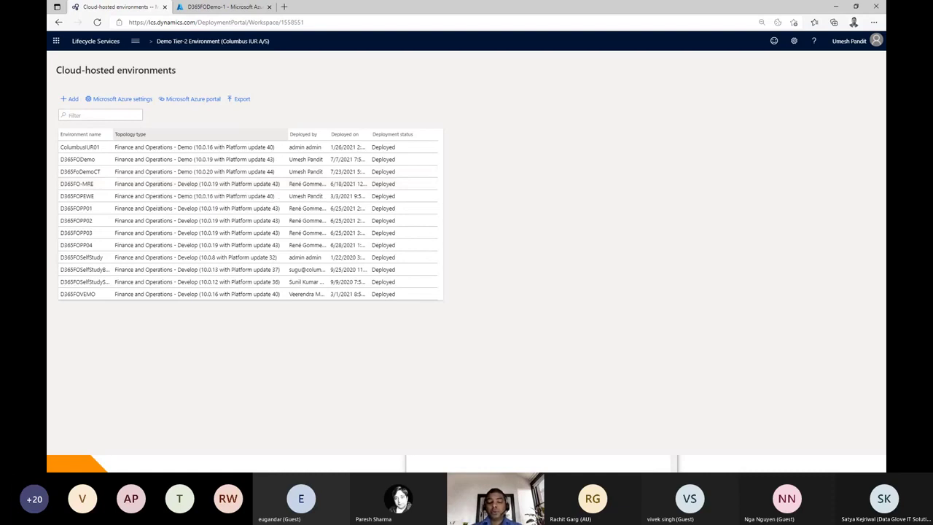
- Move the Notepad notes higher and add blank lines below the second note line
key(alt+Tab)
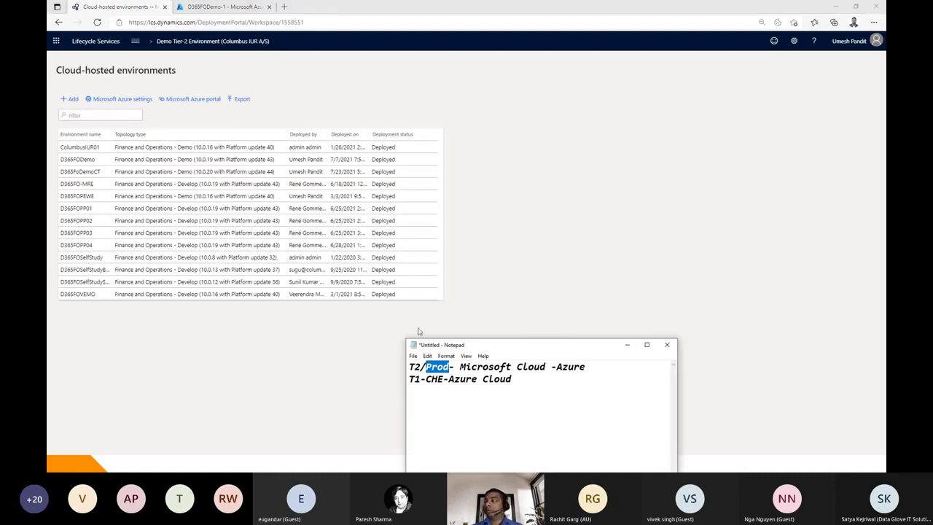
drag(495, 350, 500, 238)
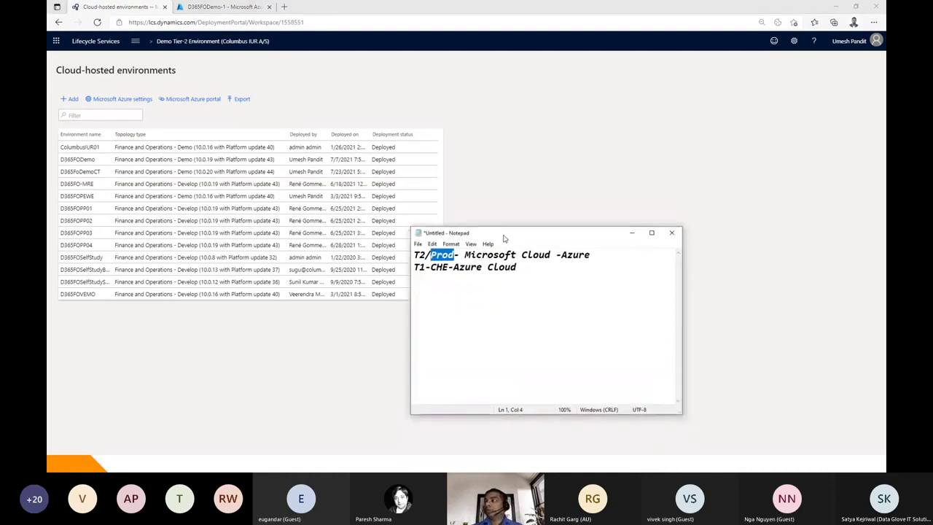
click(519, 267)
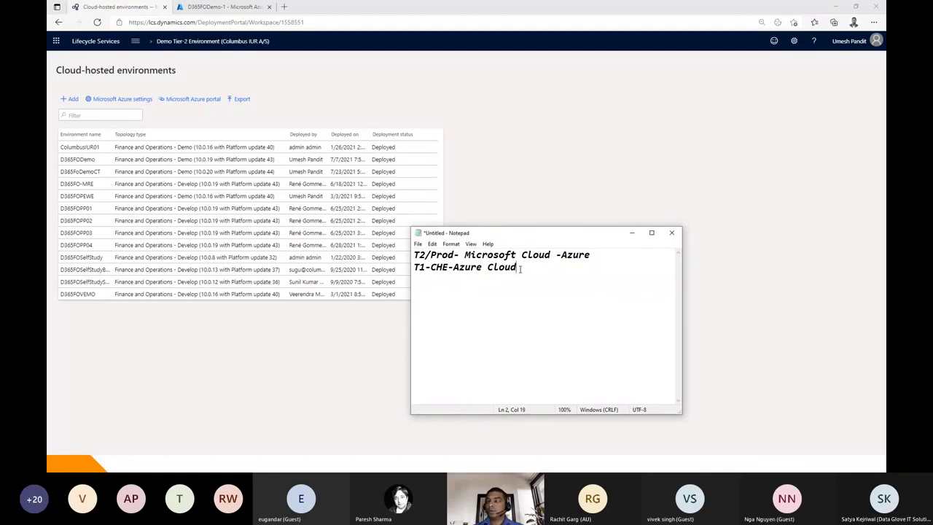
key(Return)
key(Return)
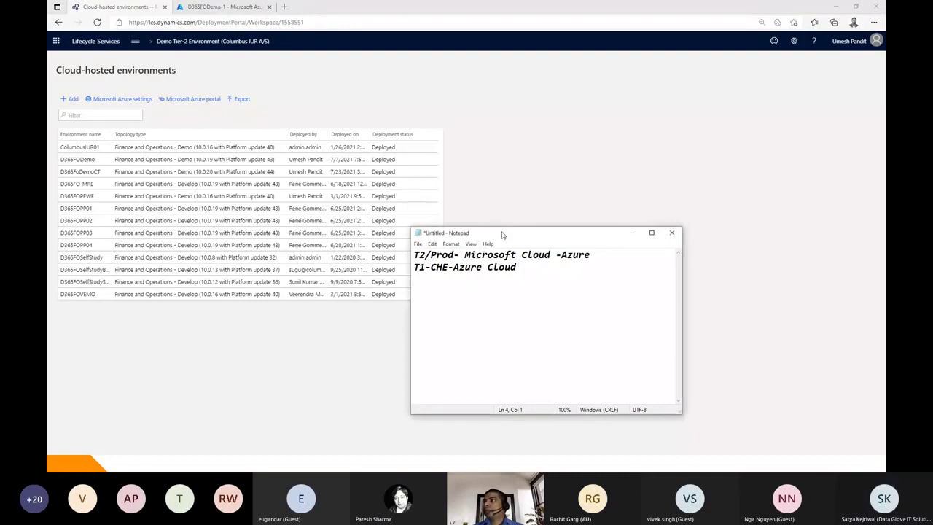
drag(503, 235, 534, 142)
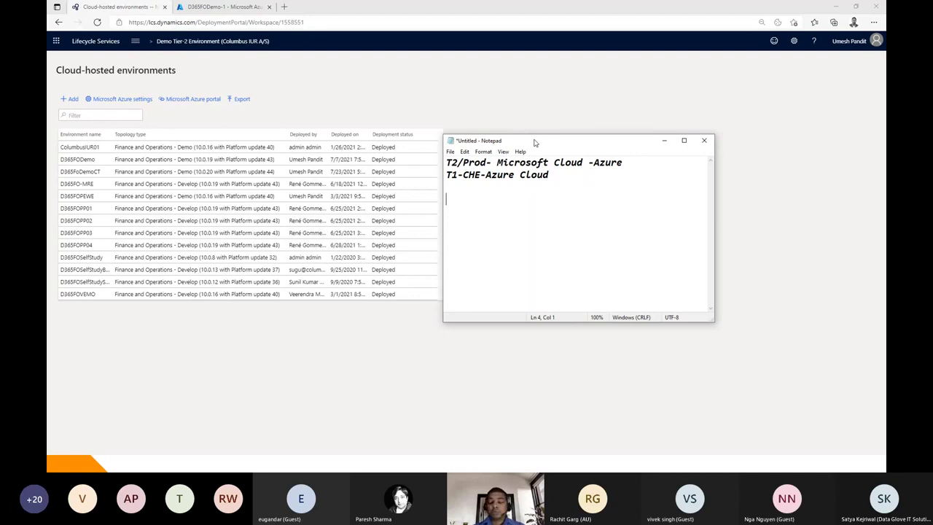
- Write '1. Once Office 365 ID' and a next line 'Admin or' plus a sample company e-mail
text(1)
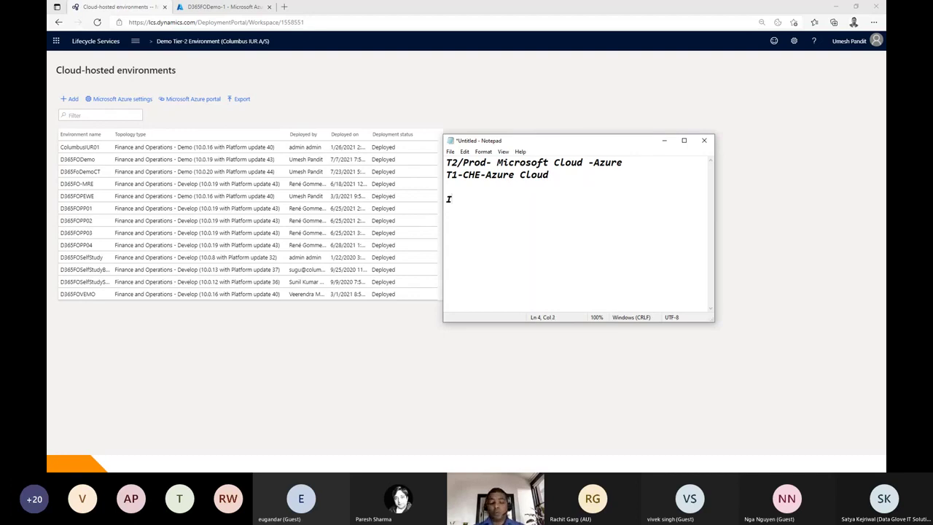
text(. O)
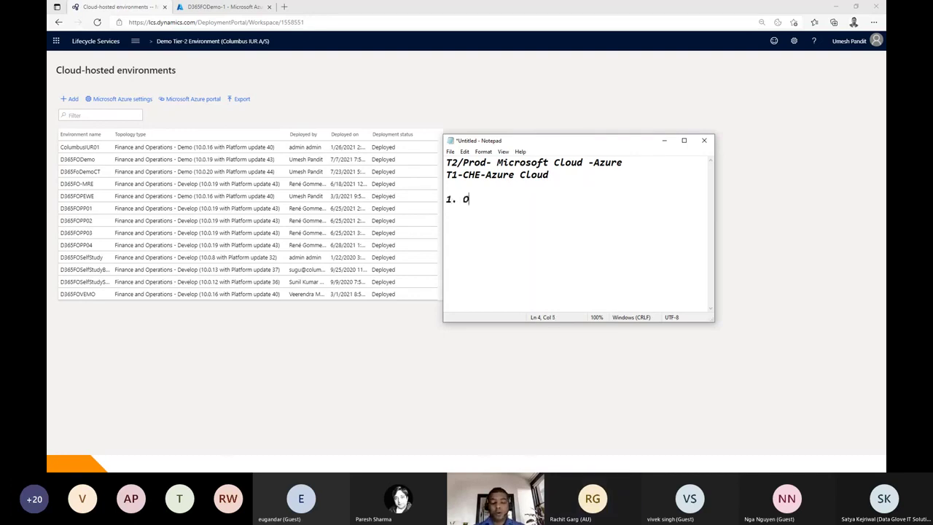
text(nce Office)
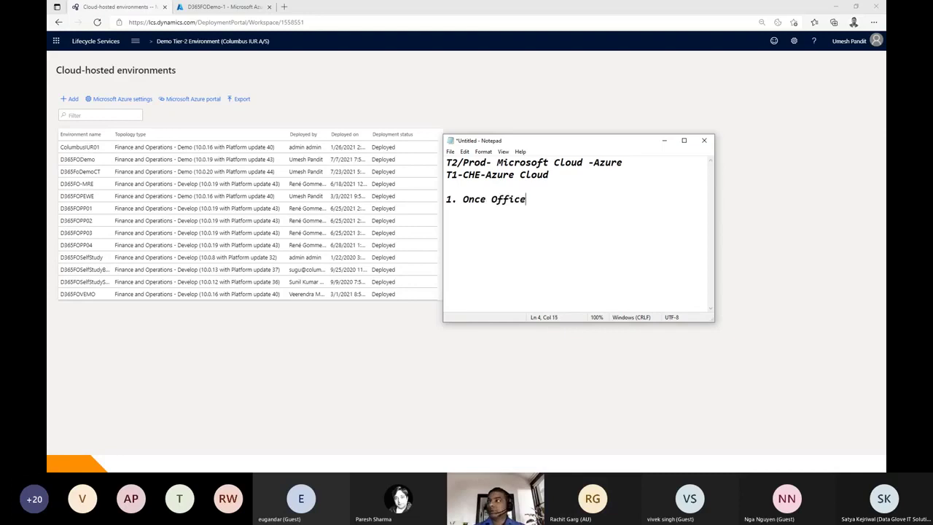
text( 365 ID)
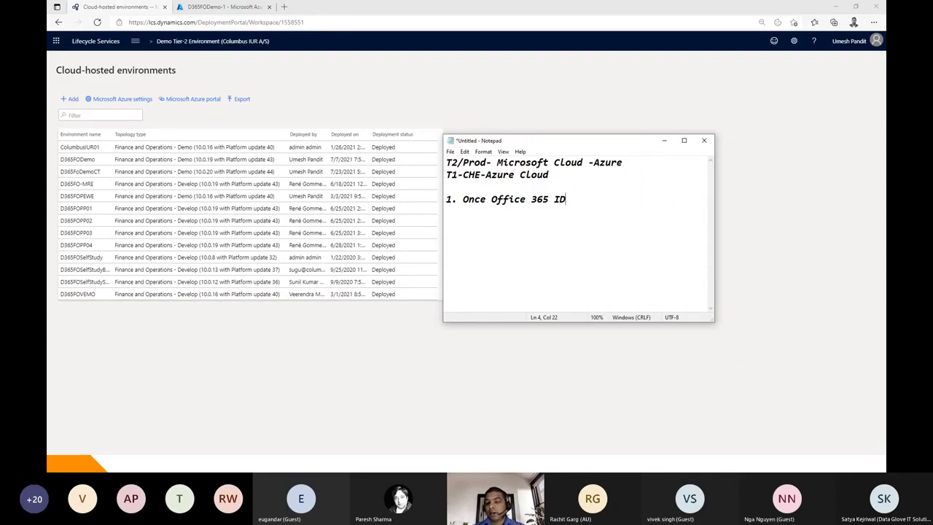
key(Return)
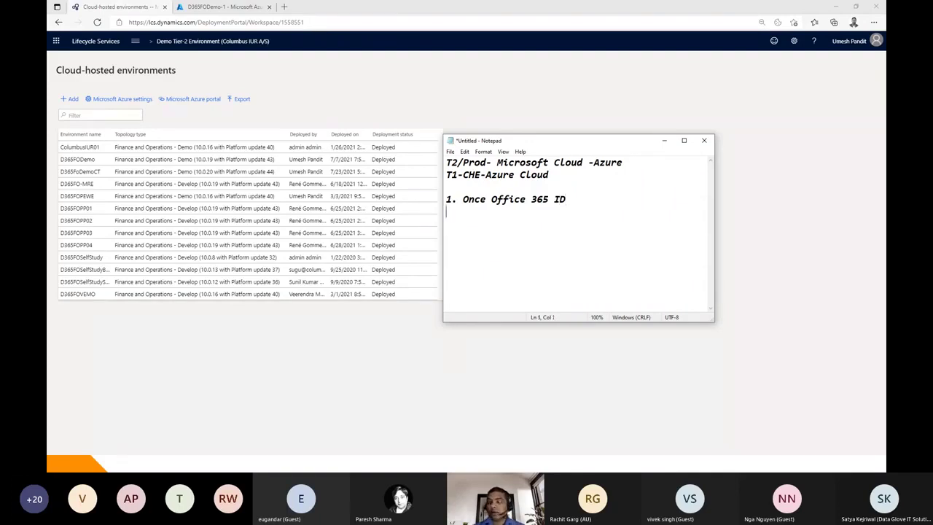
text(Admin)
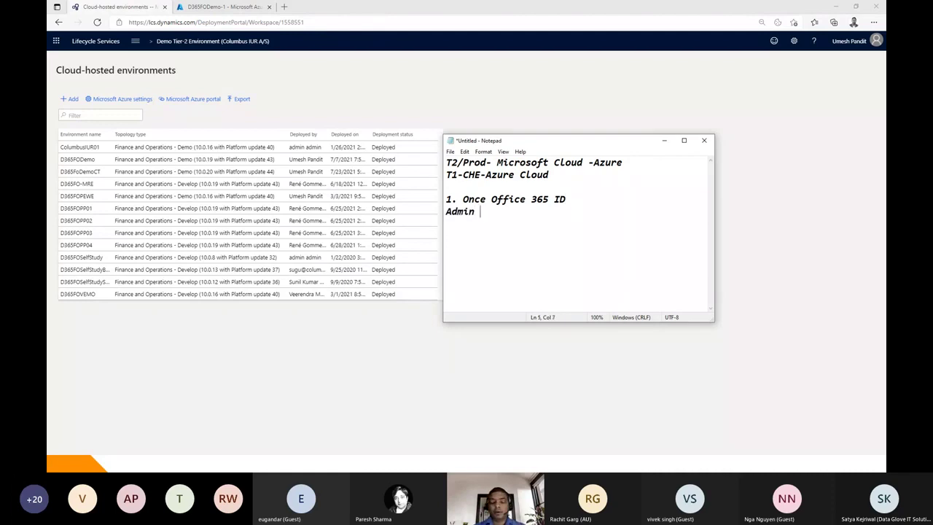
text( or Of)
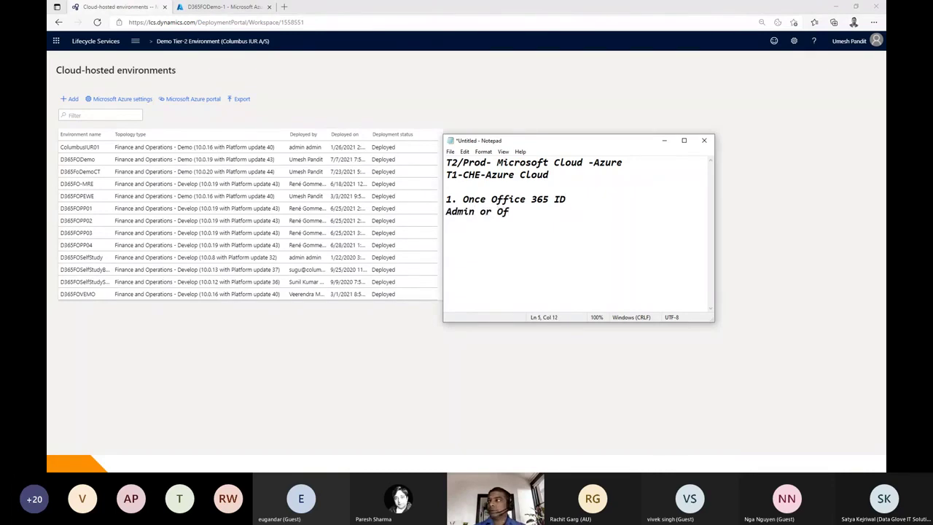
text(fice )
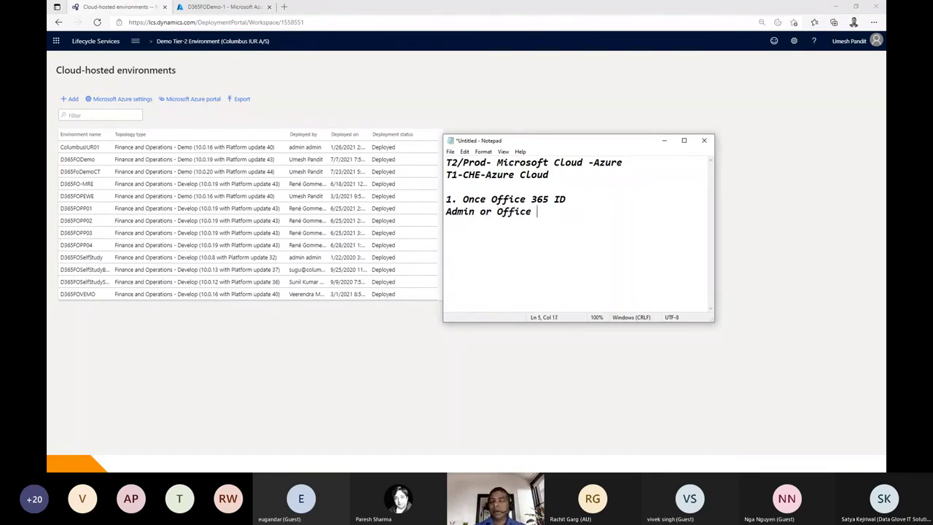
text(@)
key(BackSpace)
key(BackSpace)
text(@)
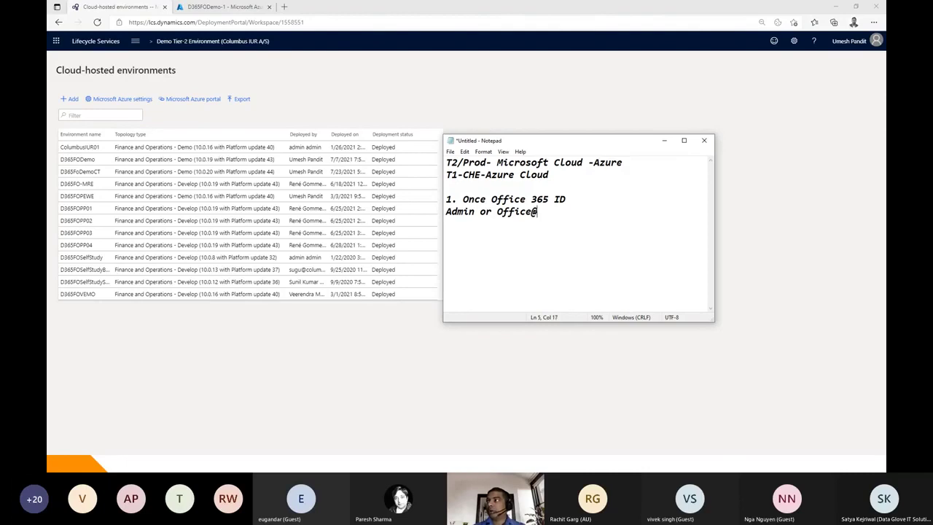
text(zyc)
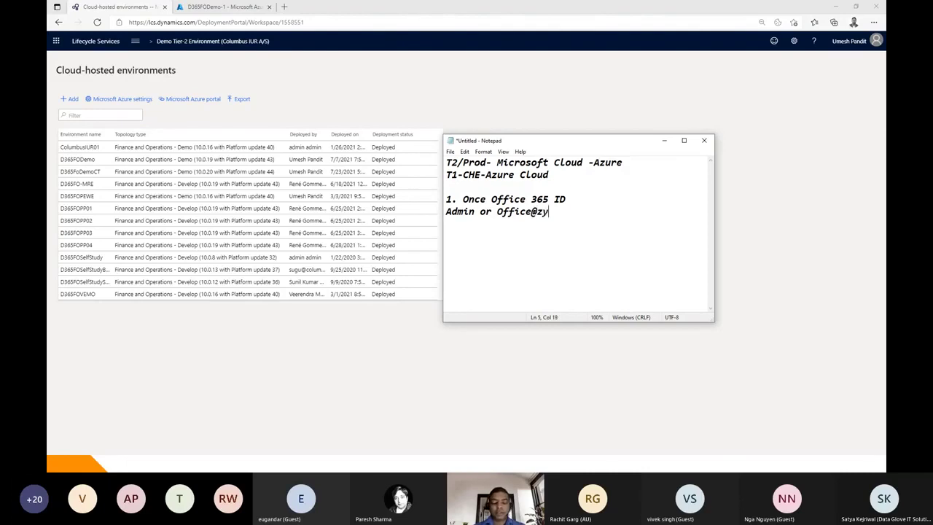
key(BackSpace)
key(BackSpace)
key(BackSpace)
text(x)
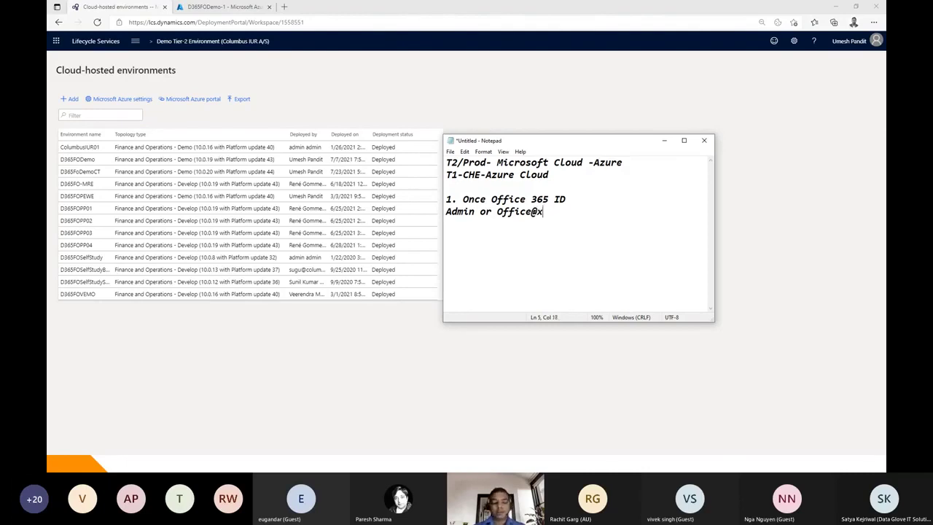
text(yz.com)
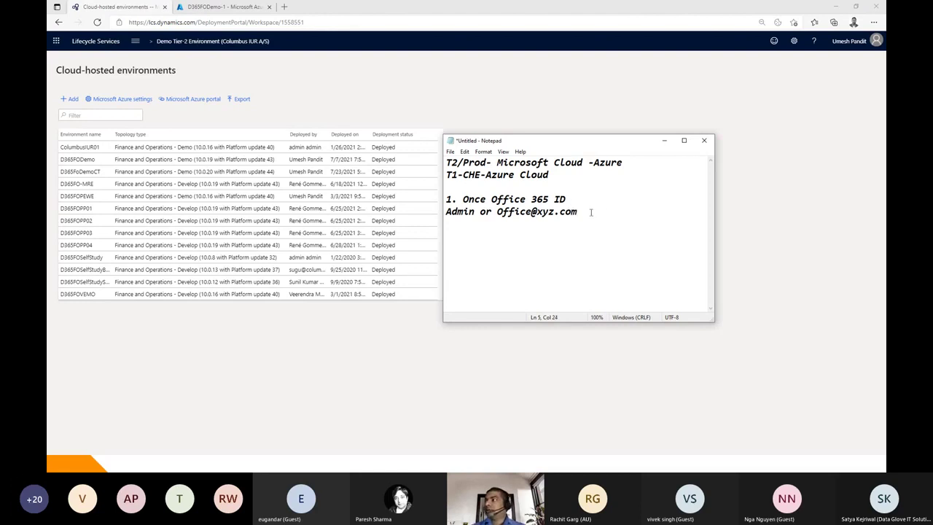
drag(591, 212, 446, 214)
click(552, 252)
drag(587, 211, 446, 214)
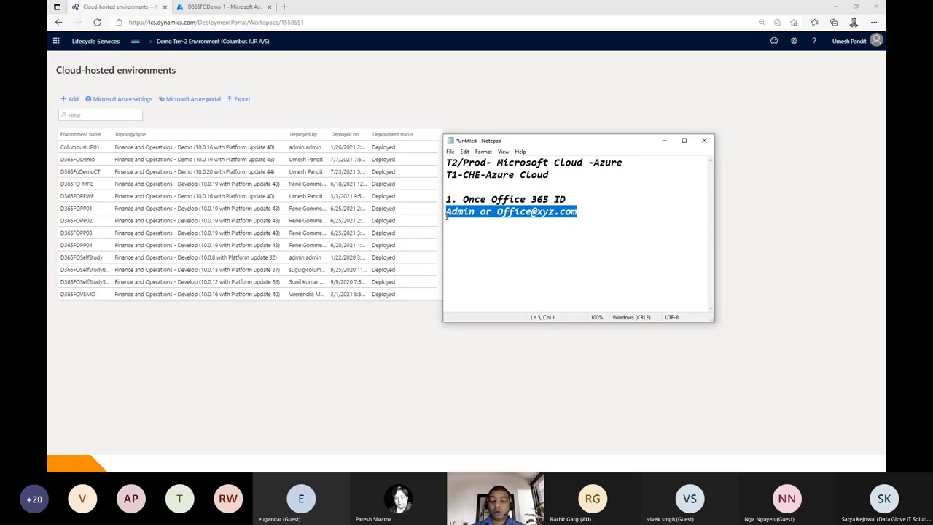
click(585, 214)
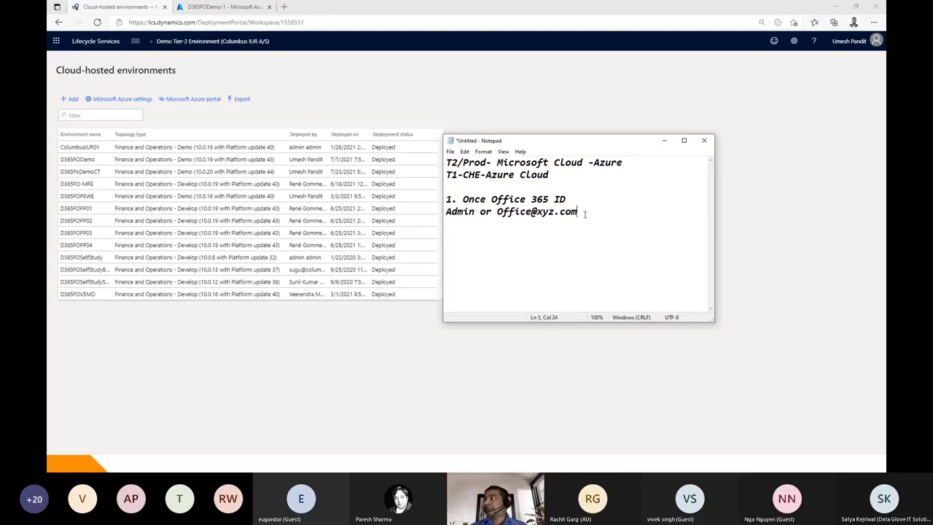
drag(585, 214, 497, 212)
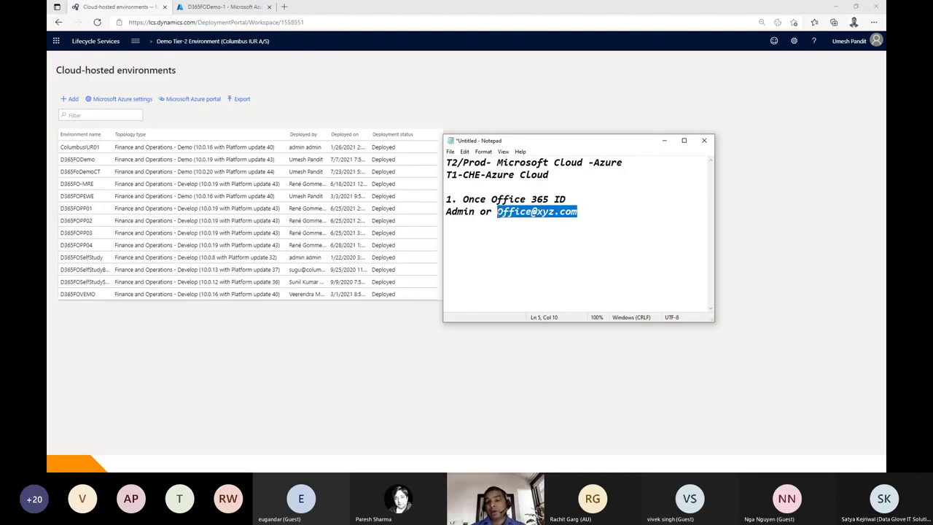
click(517, 227)
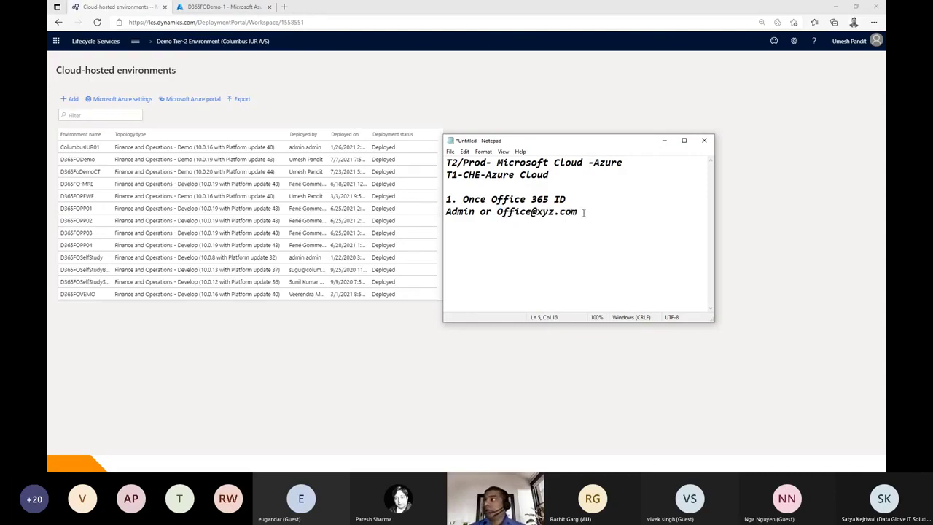
drag(585, 214, 499, 216)
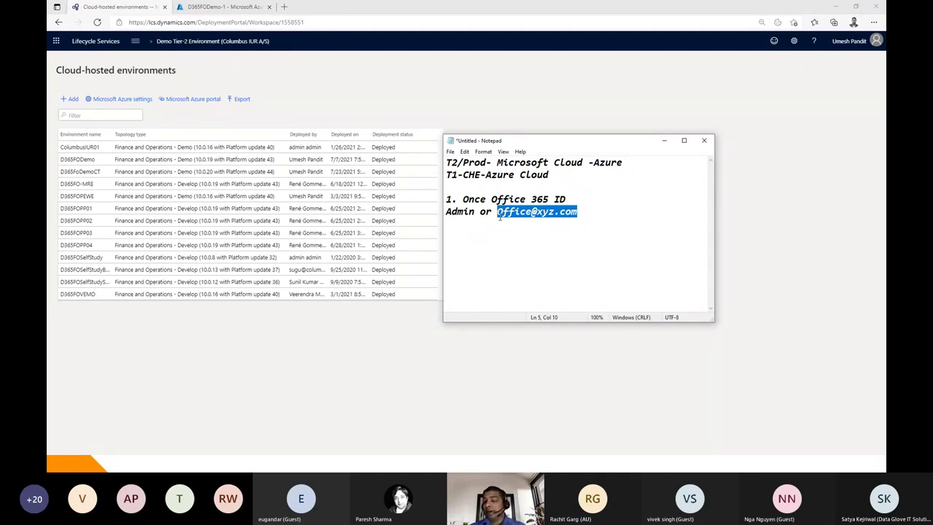
click(588, 210)
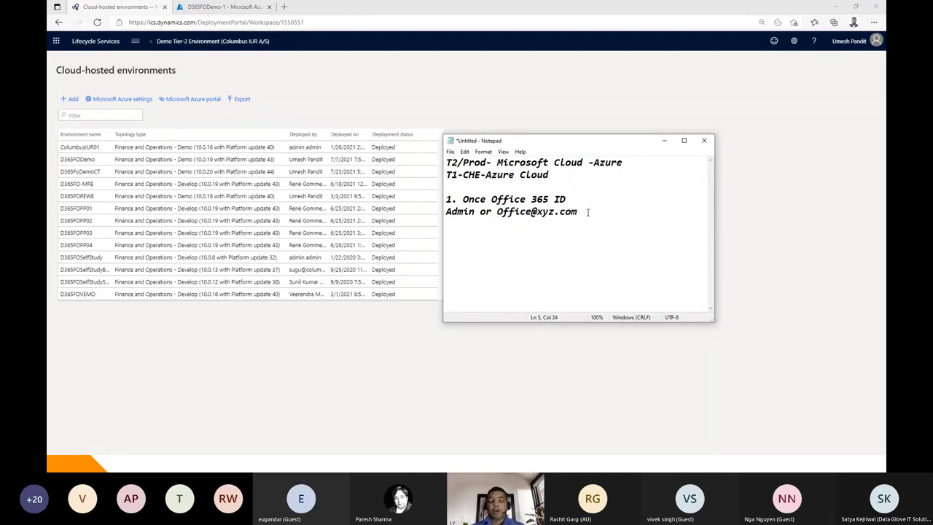
- Add '2. Login LCS:' followed by the admin e-mail copied from step 1
key(Return)
text(2.)
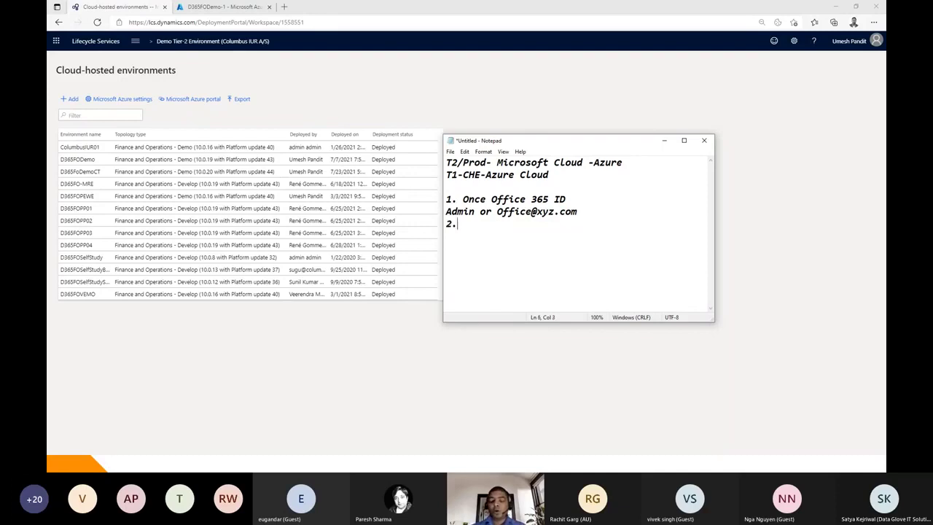
text( Log)
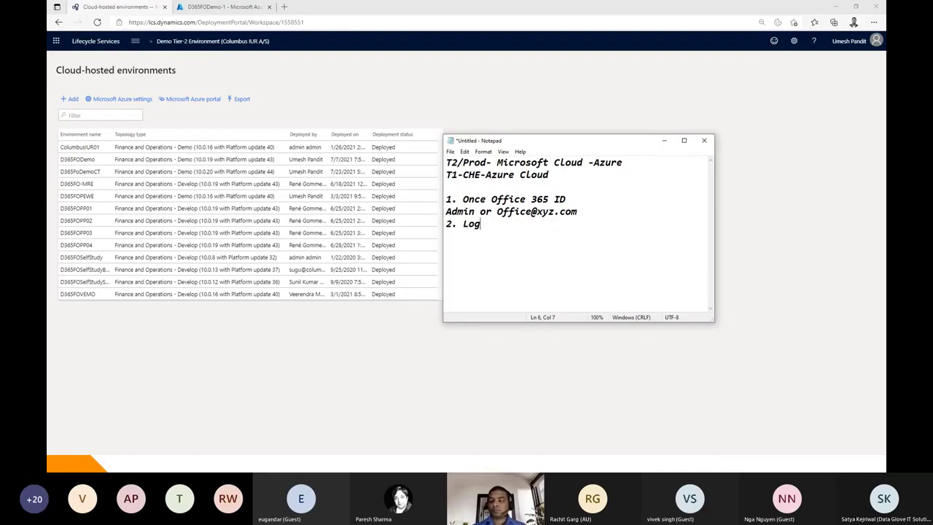
text(in LCS)
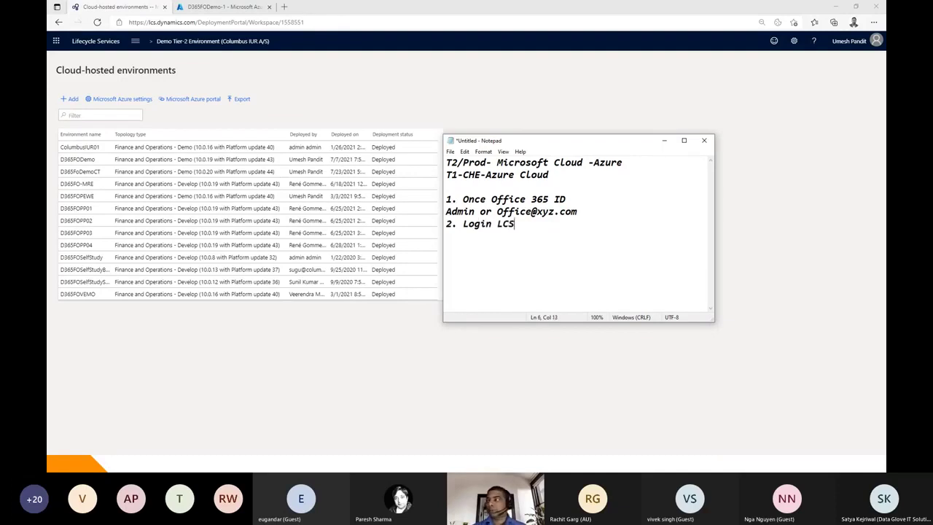
text(:)
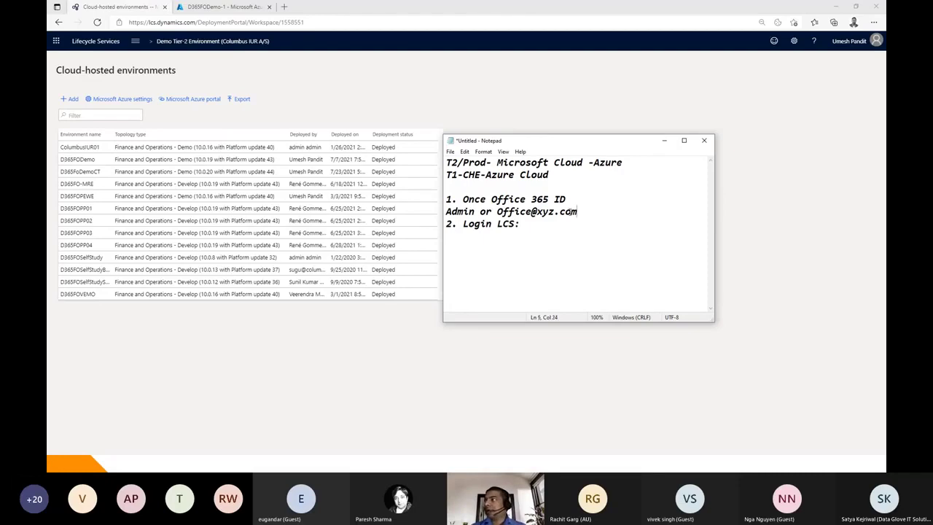
drag(577, 211, 496, 211)
key(ctrl+c)
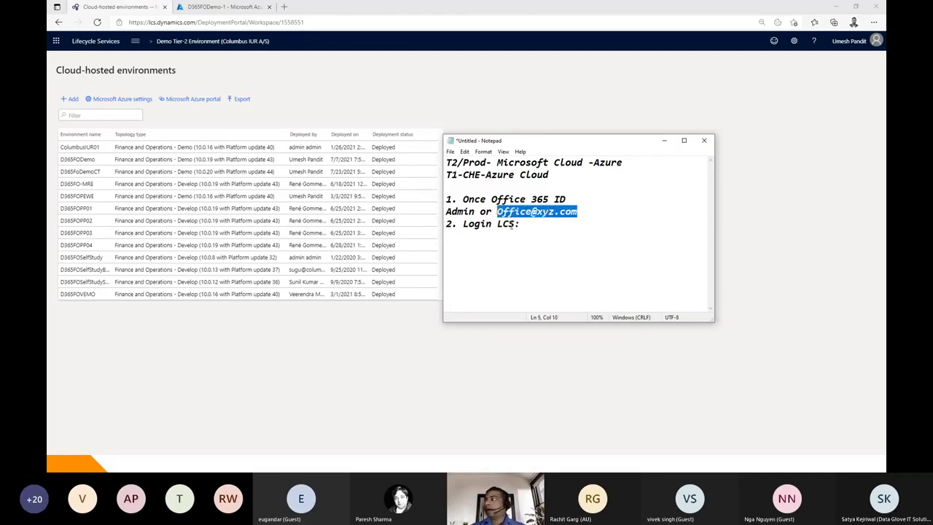
click(522, 224)
key(ctrl+v)
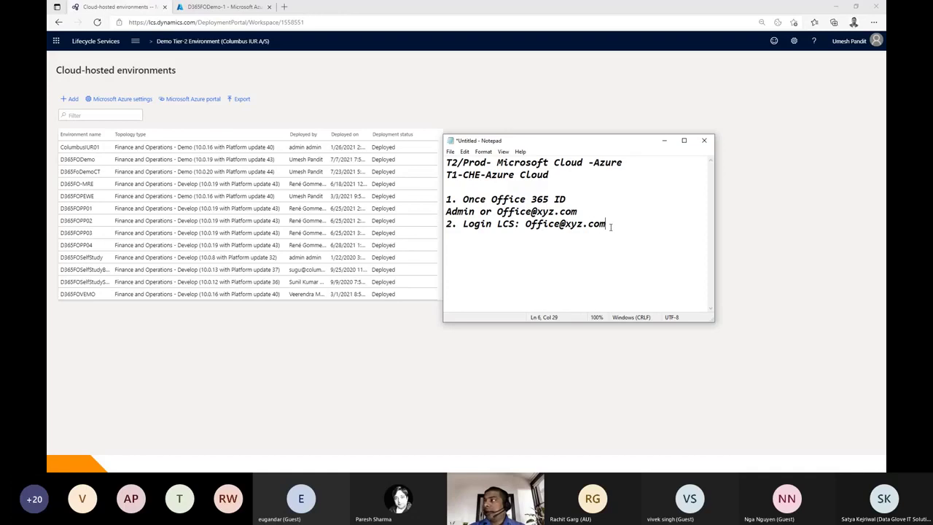
key(Return)
- Add step 3 'Create: Imp' and begin step 4 with 'Prospect:'
text(3.)
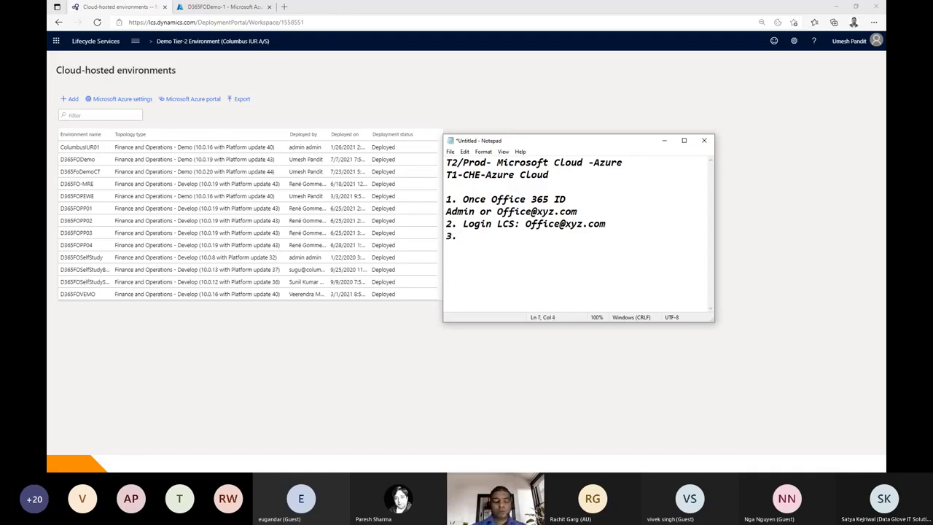
text( Create)
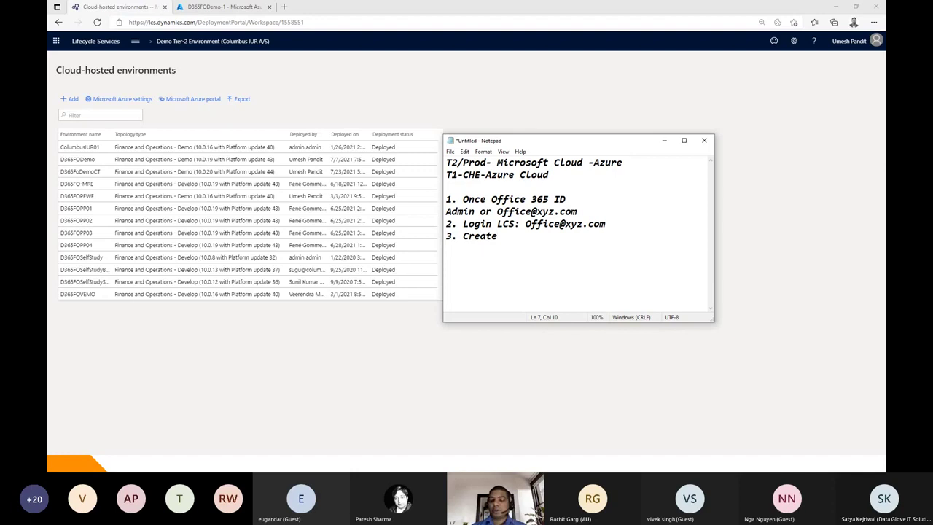
text(: Imp)
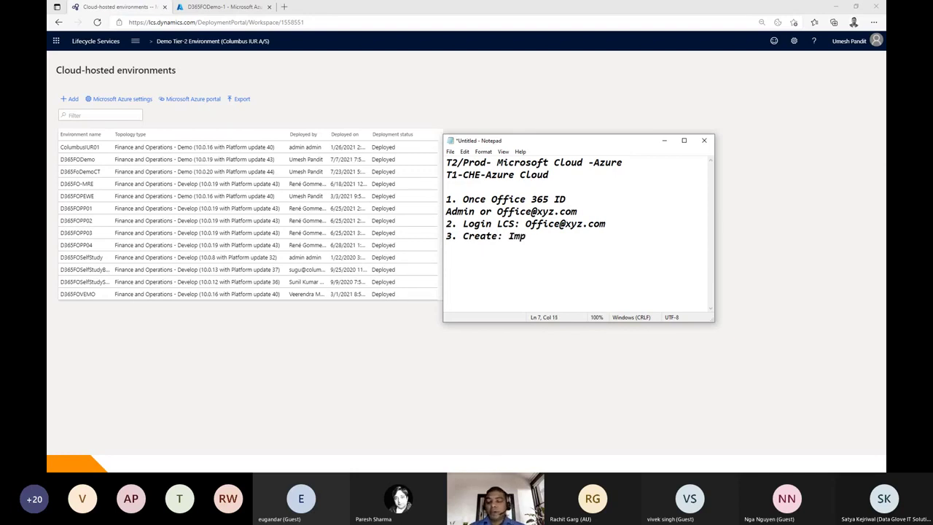
key(Return)
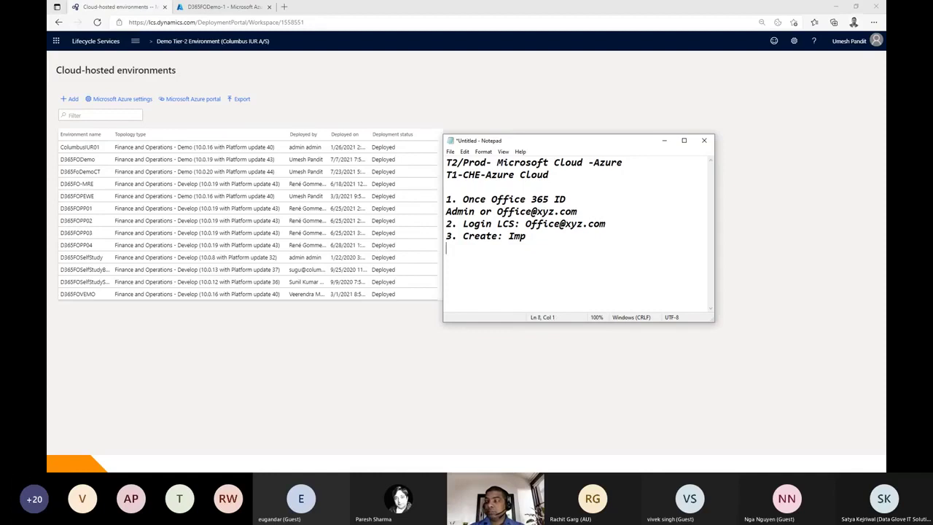
text(4. Pro)
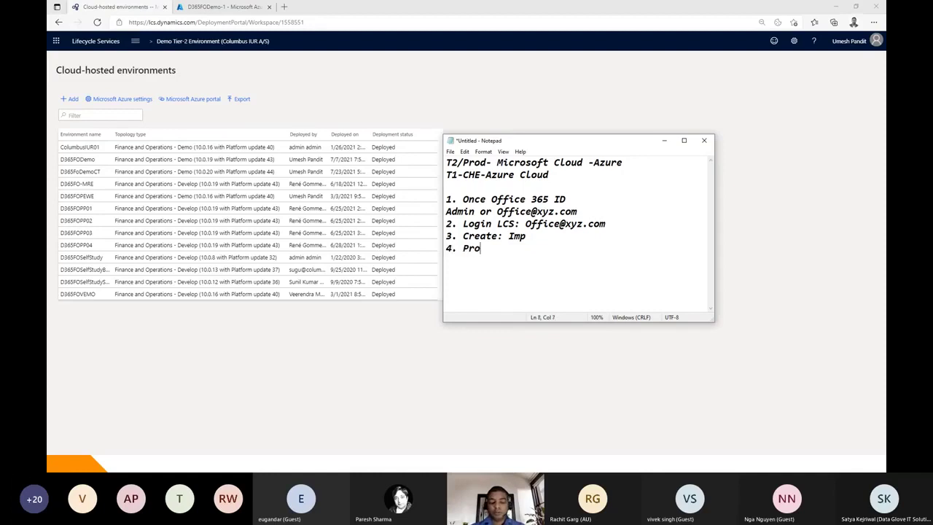
text(pect)
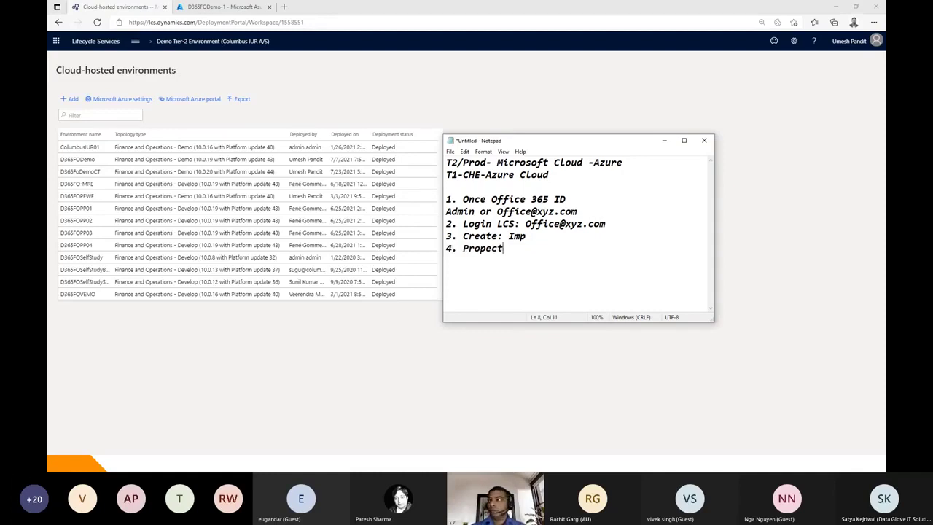
key(BackSpace)
key(BackSpace)
key(BackSpace)
key(BackSpace)
text(s)
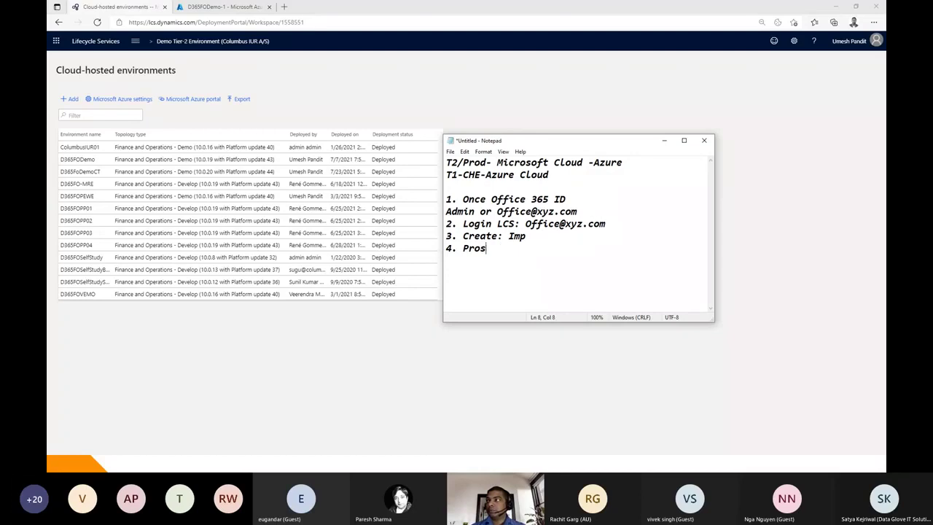
text(pect:)
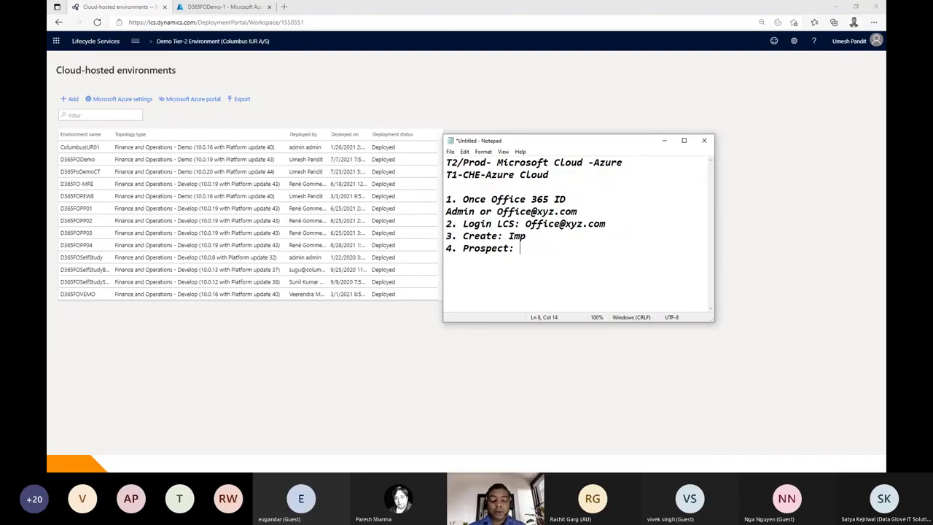
- Finish step 4 noting prospects can't create CHE or connect Azure, then return to the browser
text(CE)
key(BackSpace)
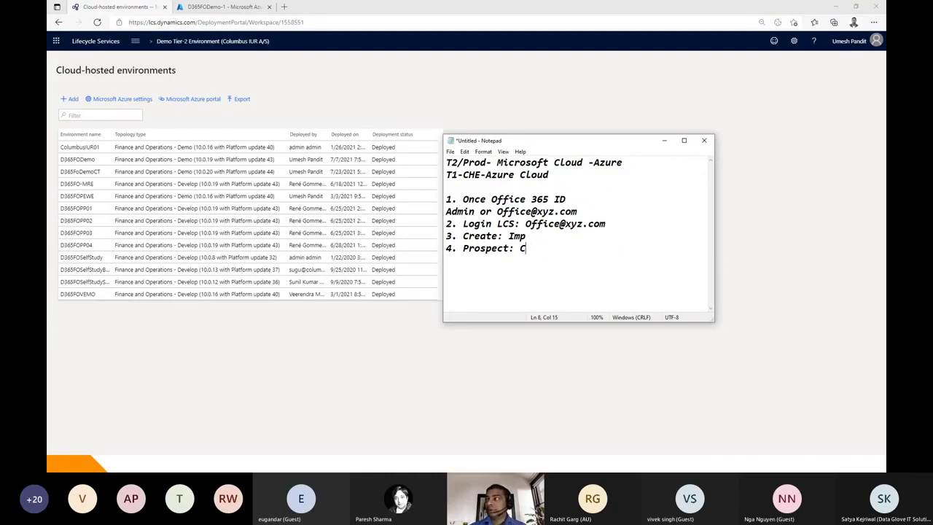
text(HE)
key(BackSpace)
key(BackSpace)
key(BackSpace)
text(Cont)
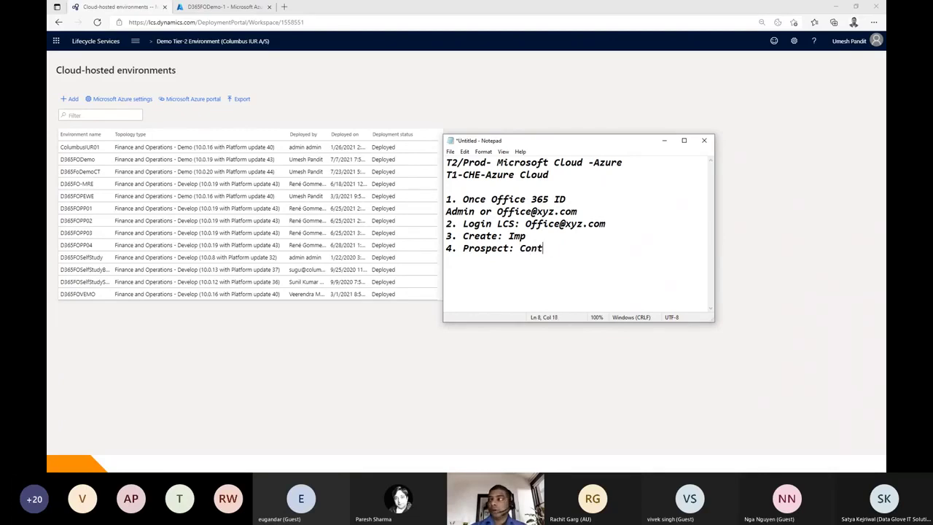
key(BackSpace)
key(BackSpace)
key(BackSpace)
key(BackSpace)
text(ant C)
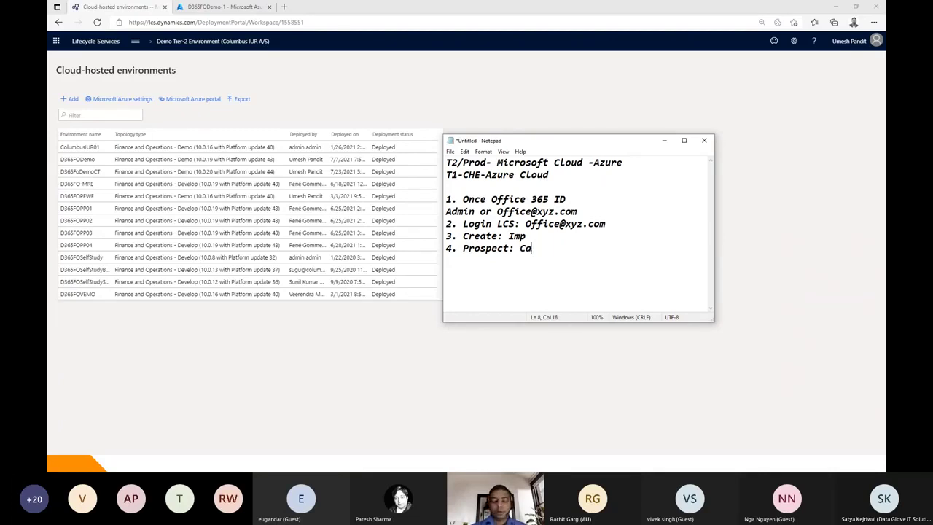
text(reate )
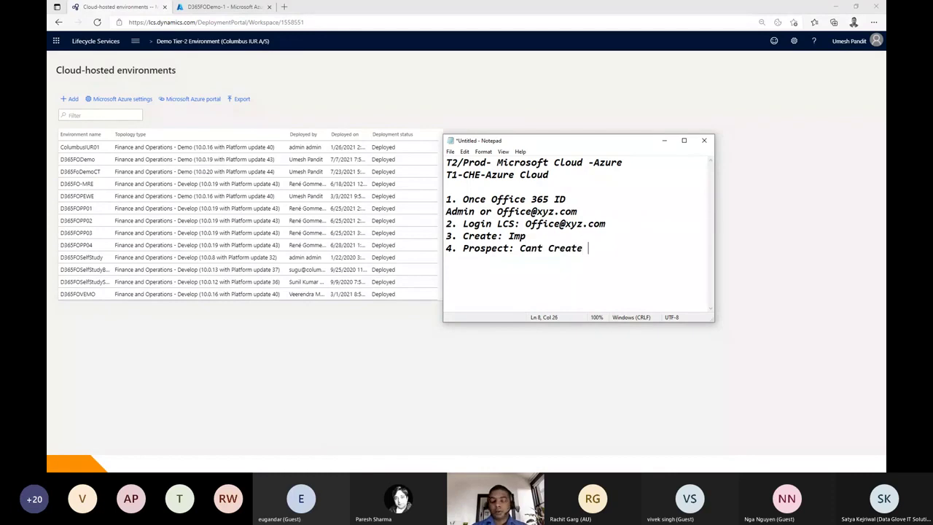
text(CHE )
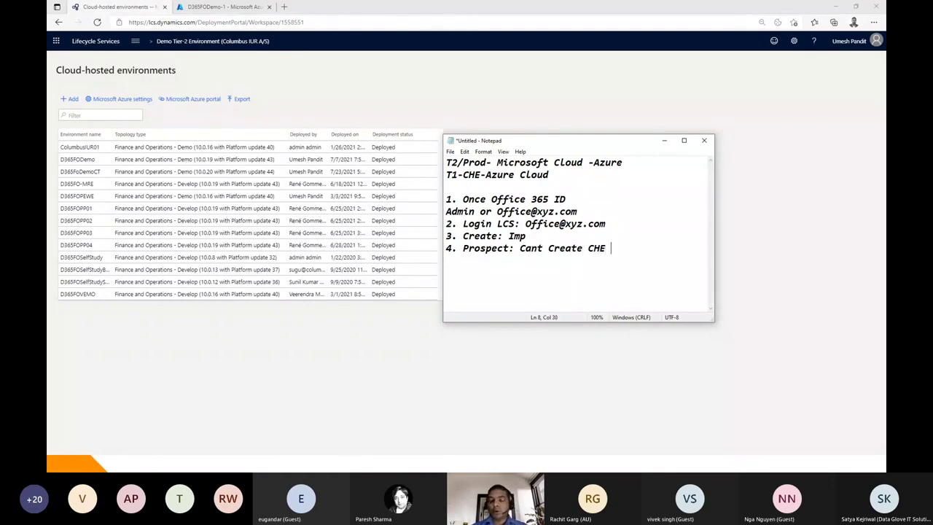
text(or you cant )
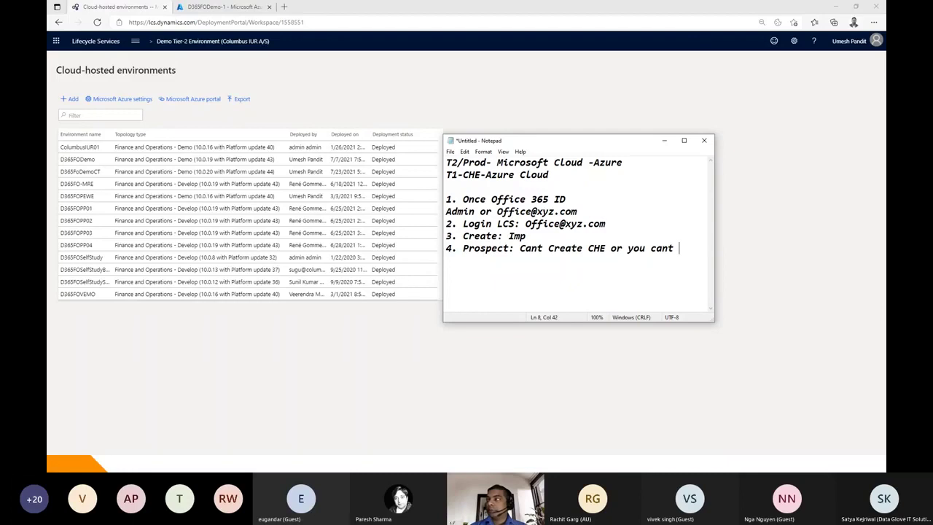
text(create)
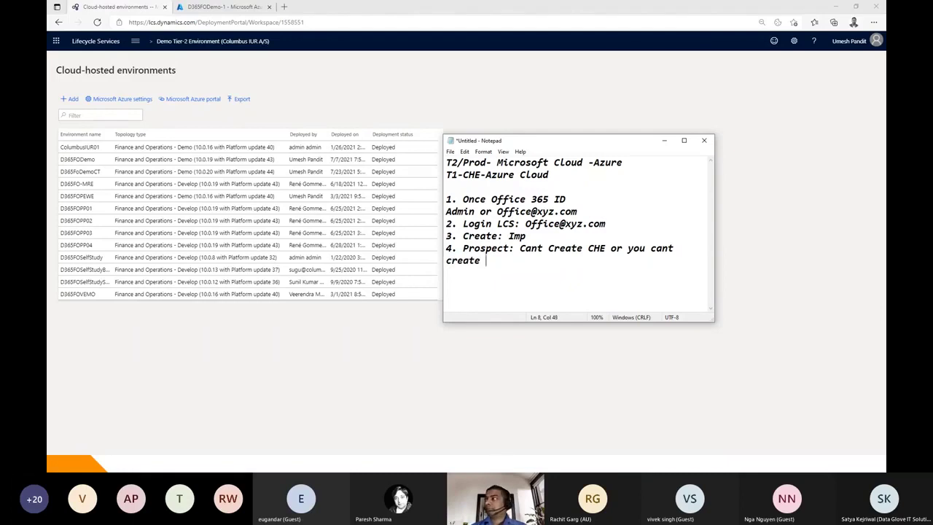
key(BackSpace)
key(BackSpace)
key(BackSpace)
key(BackSpace)
key(BackSpace)
key(BackSpace)
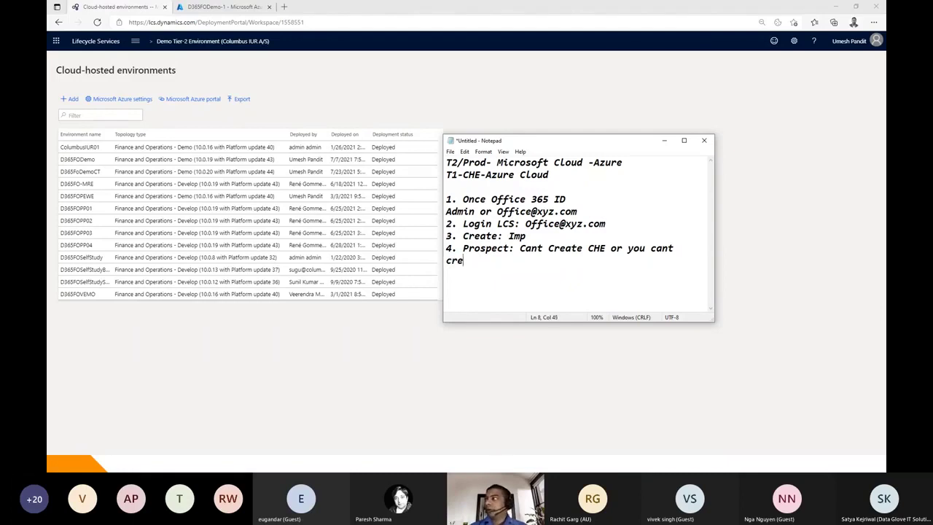
text(Connect )
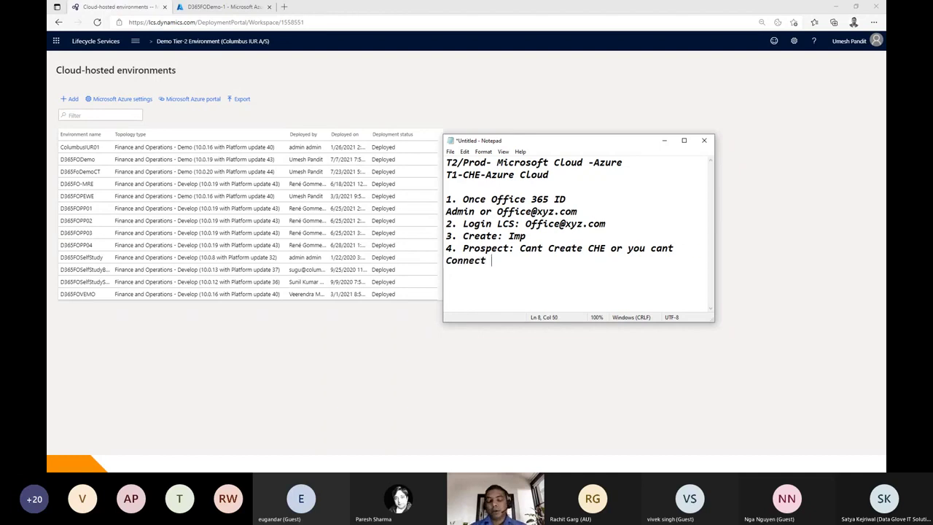
text(Azure)
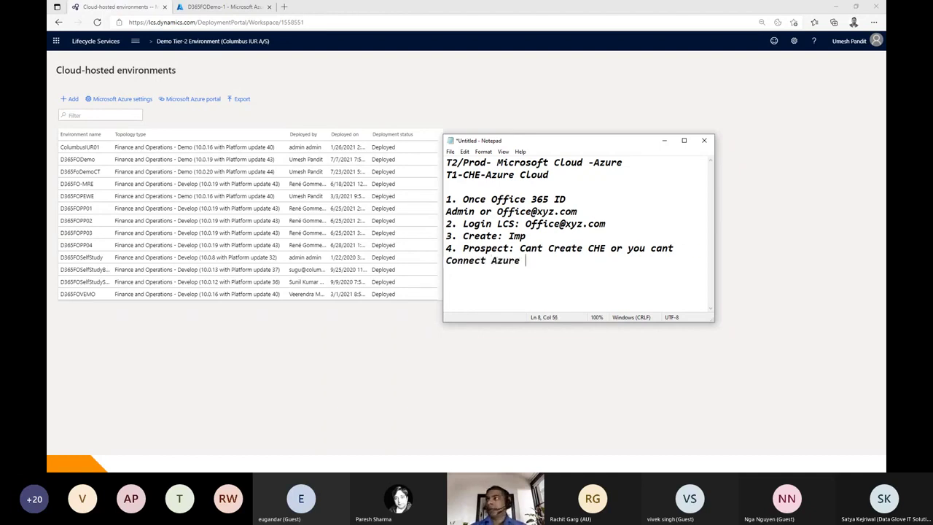
click(371, 100)
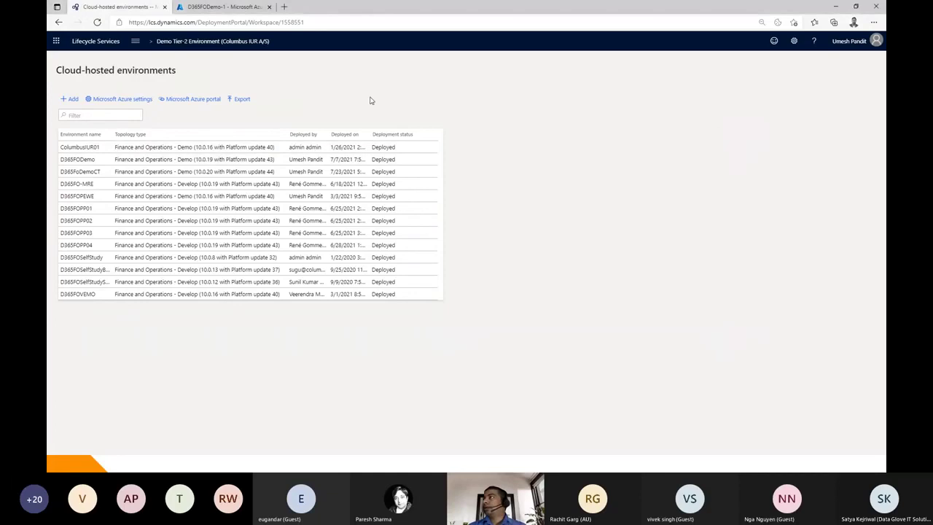
- Open Project settings > Azure connectors while highlighting the numbered steps and 'Create: Imp' in Notepad
click(122, 99)
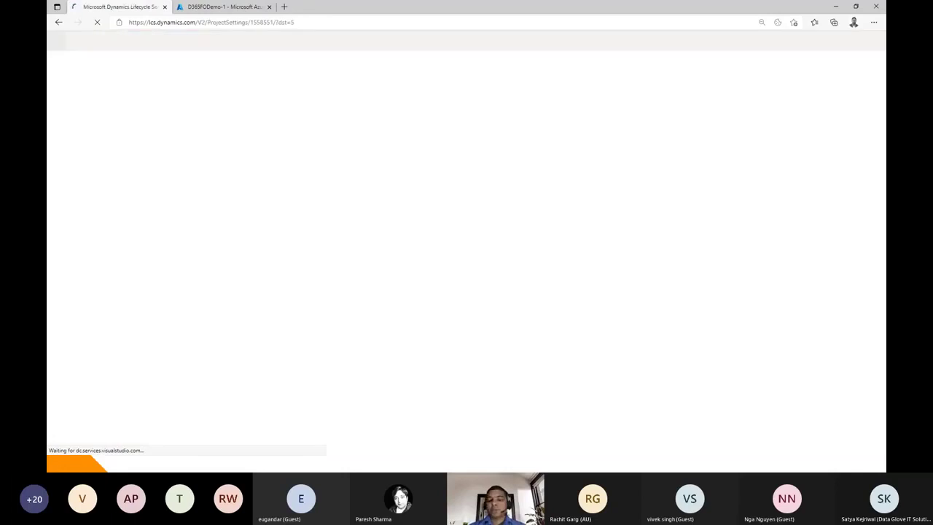
key(alt+Tab)
key(shift+Up)
key(shift+Up)
key(shift+Up)
key(shift+Up)
key(shift+Up)
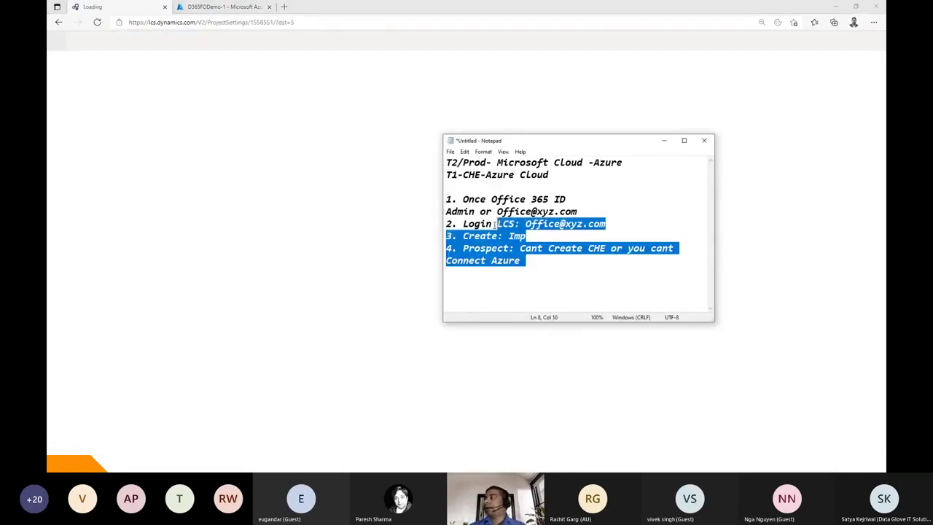
key(shift+Home)
click(500, 278)
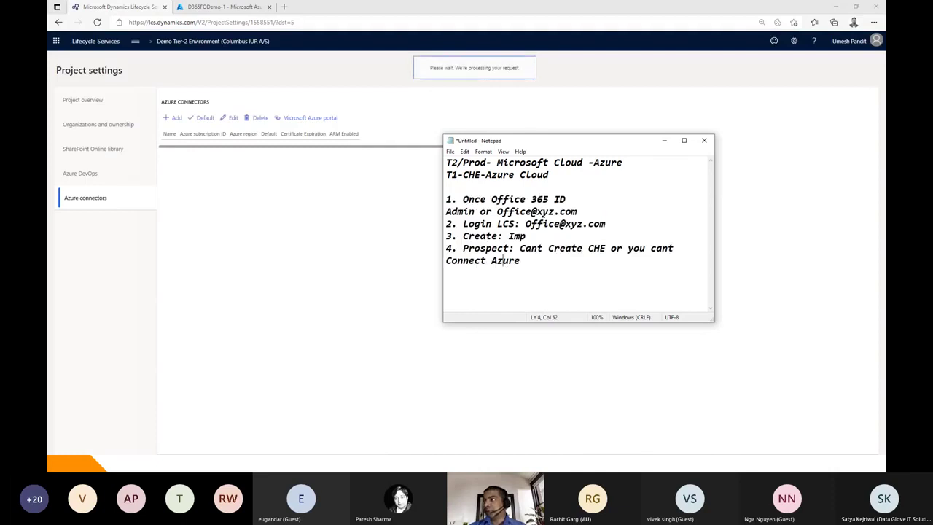
drag(527, 236, 441, 235)
click(528, 236)
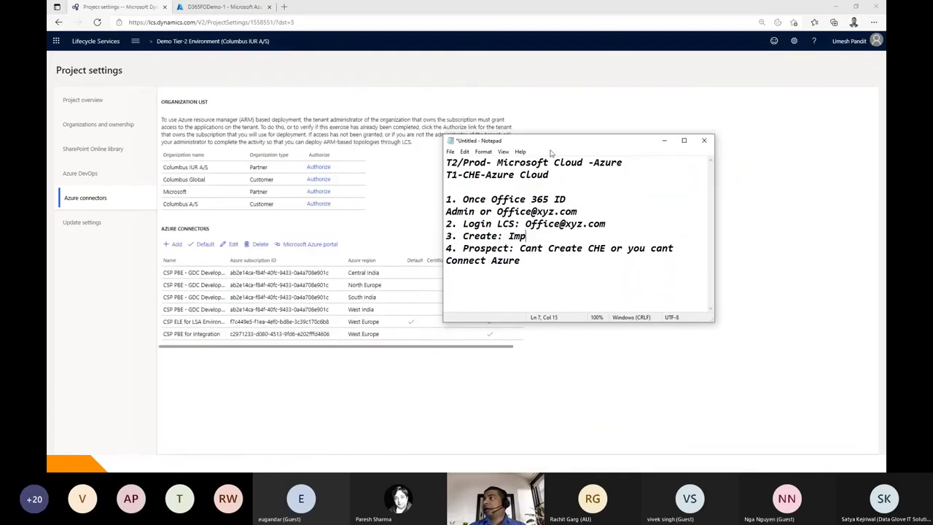
drag(570, 142, 676, 146)
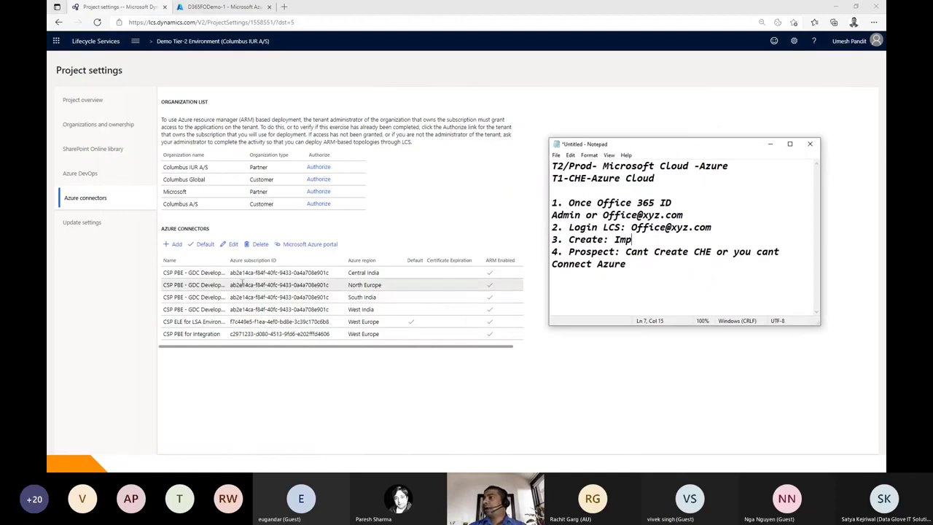
drag(229, 261, 206, 261)
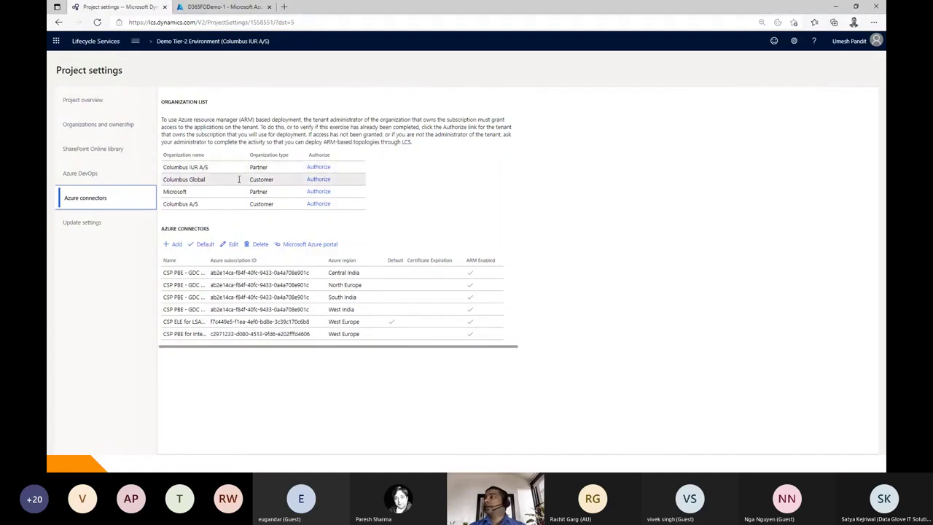
- Authorize the Columbus IUR A/S organization, then bring the Notepad notes forward
click(321, 169)
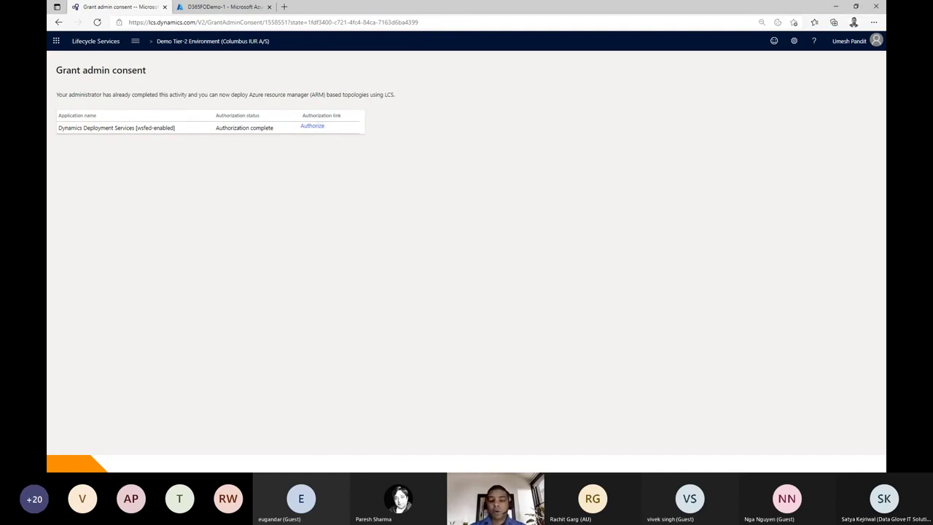
key(alt+Tab)
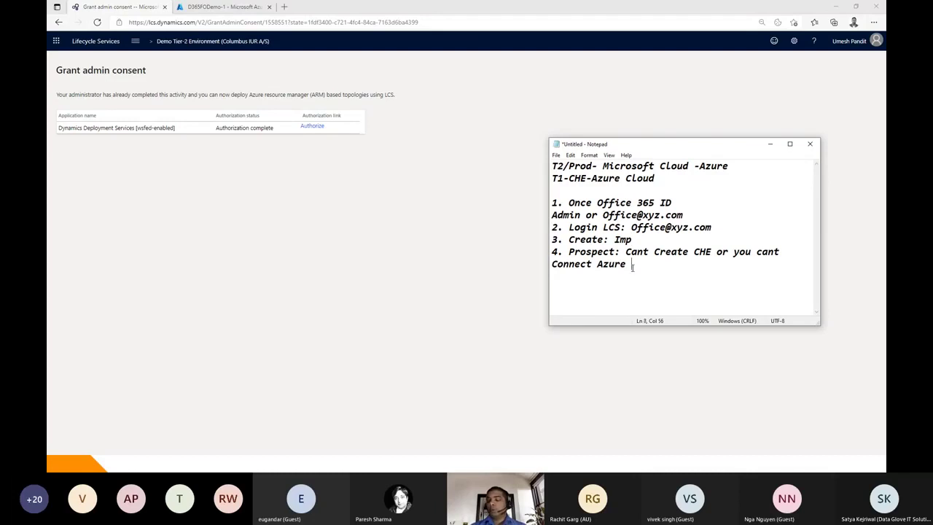
- Add the corrected line 'Login Azure: User + RG' to the Notepad notes, then open the LCS navigation menu
key(Return)
key(Return)
text(Logi)
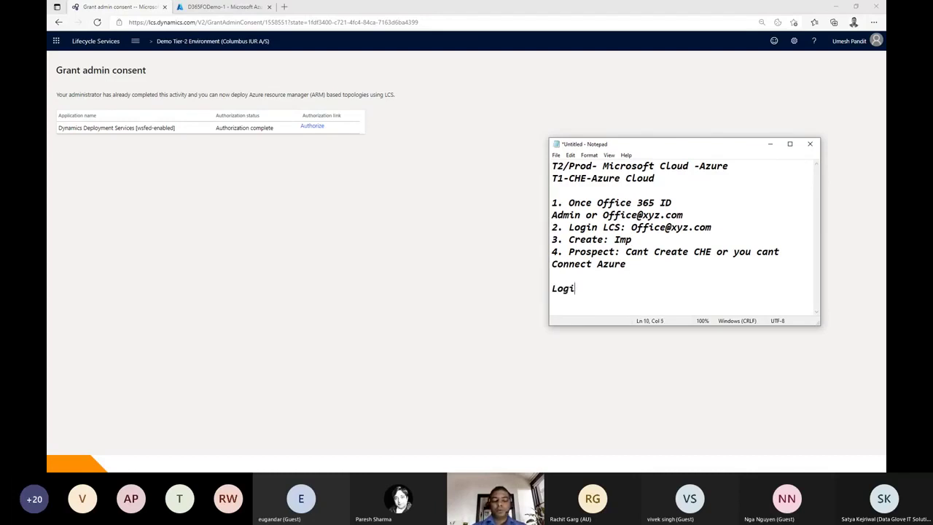
text(n Azure)
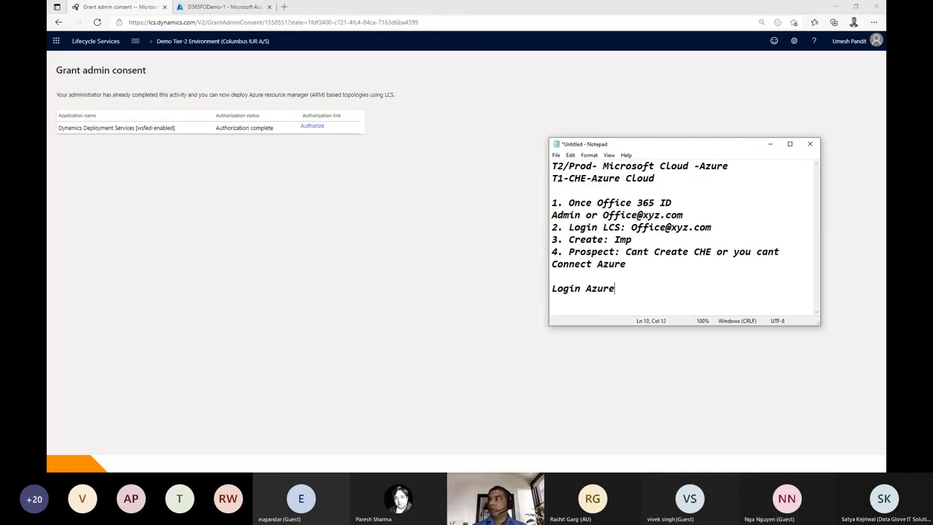
text(: )
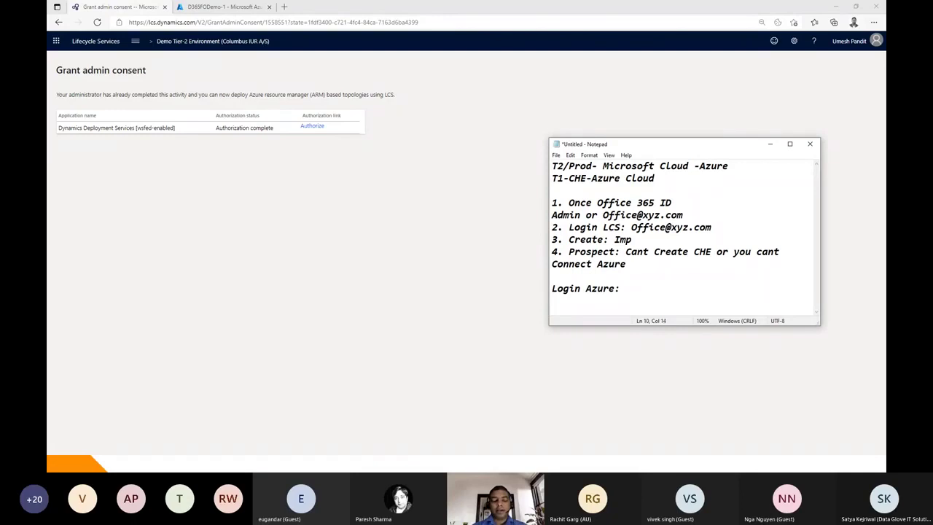
text(WSLF)
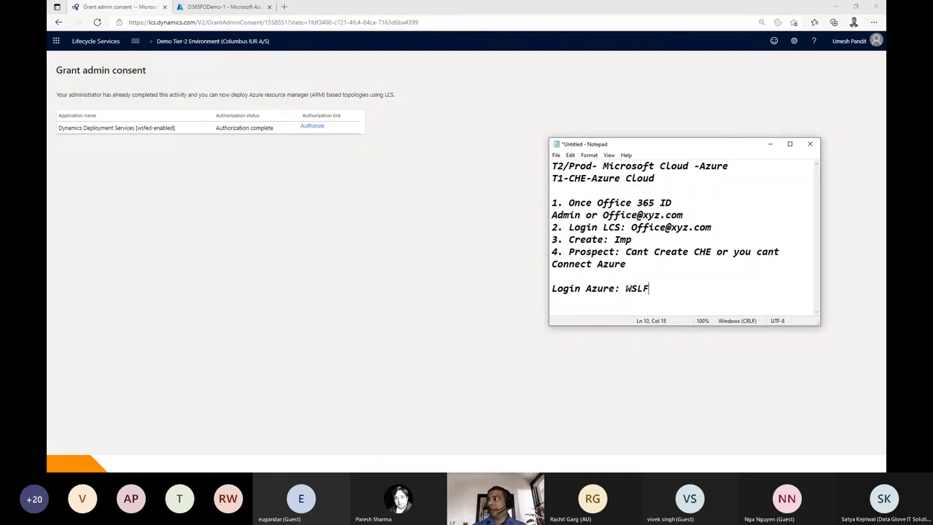
key(BackSpace)
key(BackSpace)
key(BackSpace)
key(BackSpace)
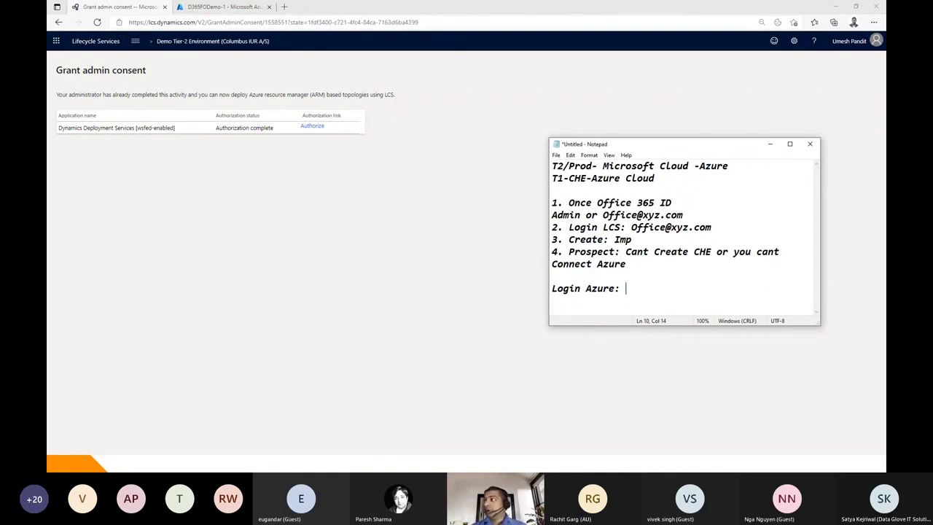
text(User:)
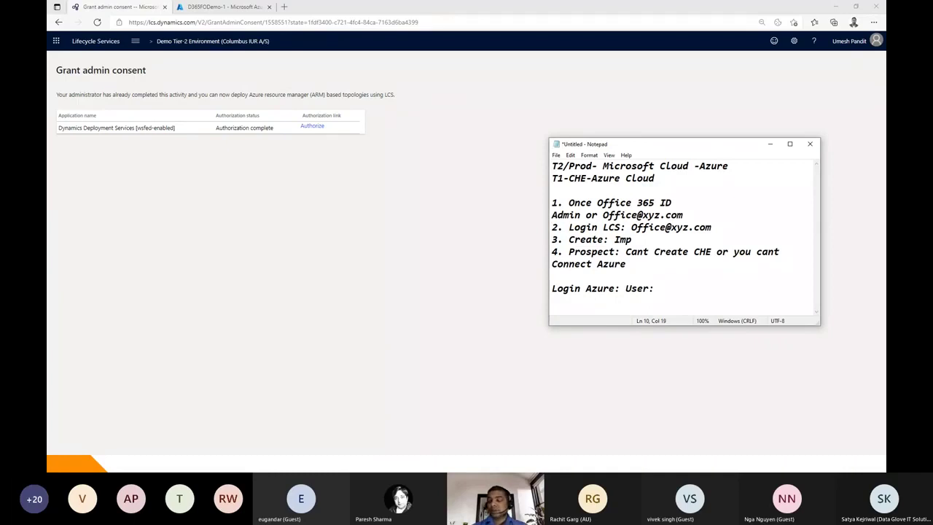
key(BackSpace)
text( +)
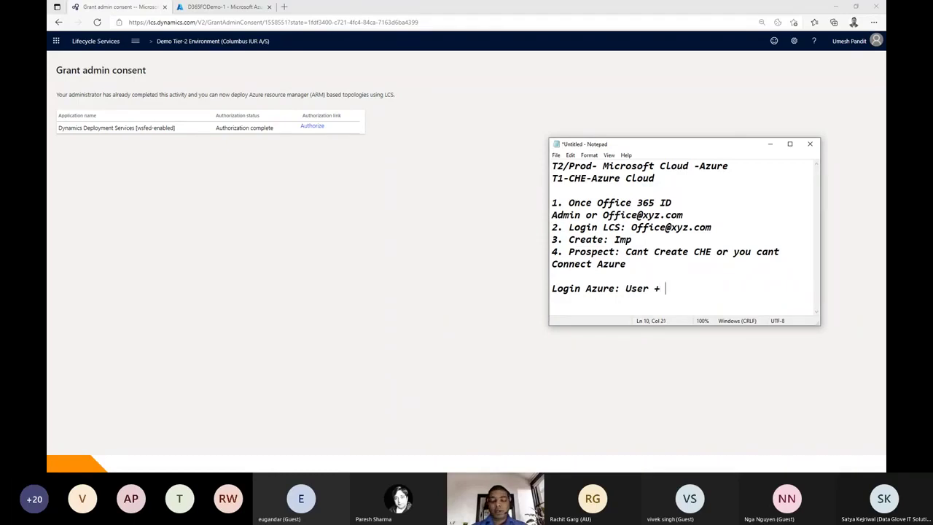
text( GR)
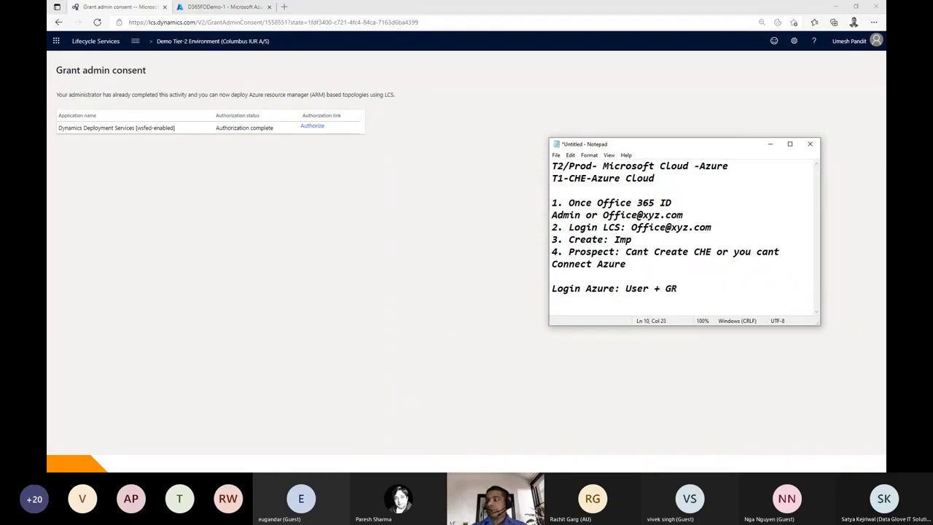
key(BackSpace)
key(BackSpace)
key(BackSpace)
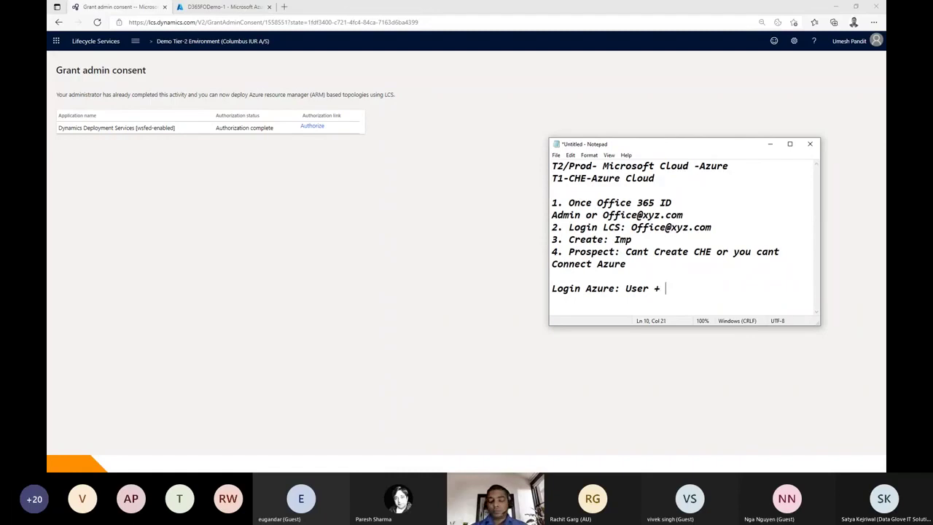
text(RG)
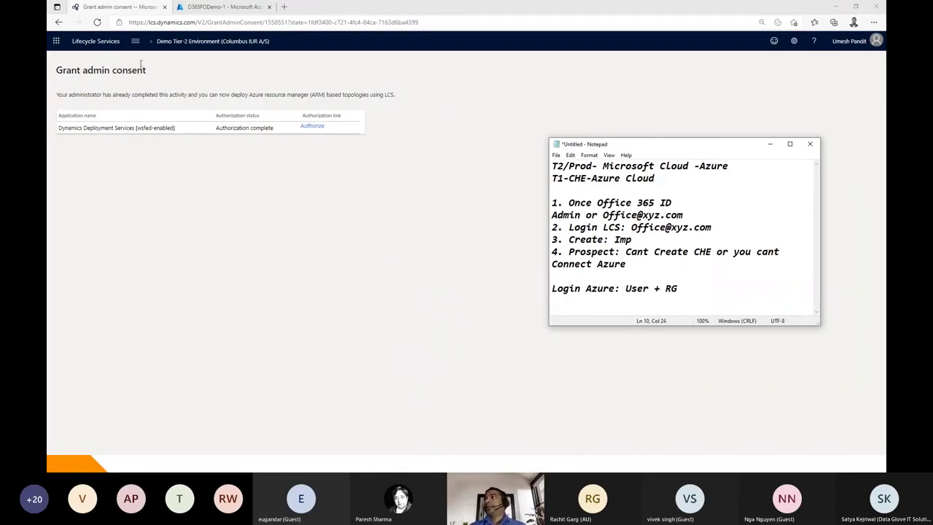
click(139, 42)
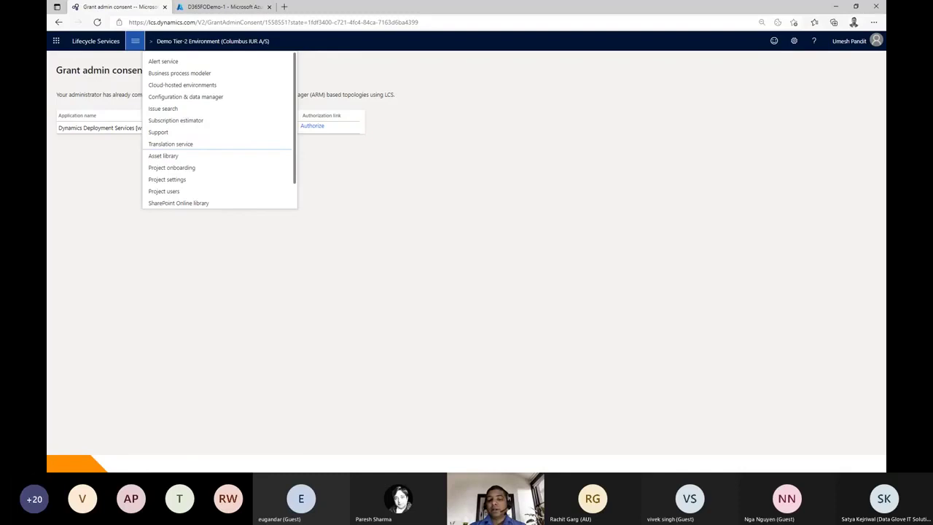
- Bring Notepad forward, highlight the notes from 'Login Azure' up to step 1, then show the desktop
key(alt+Tab)
key(shift+Home)
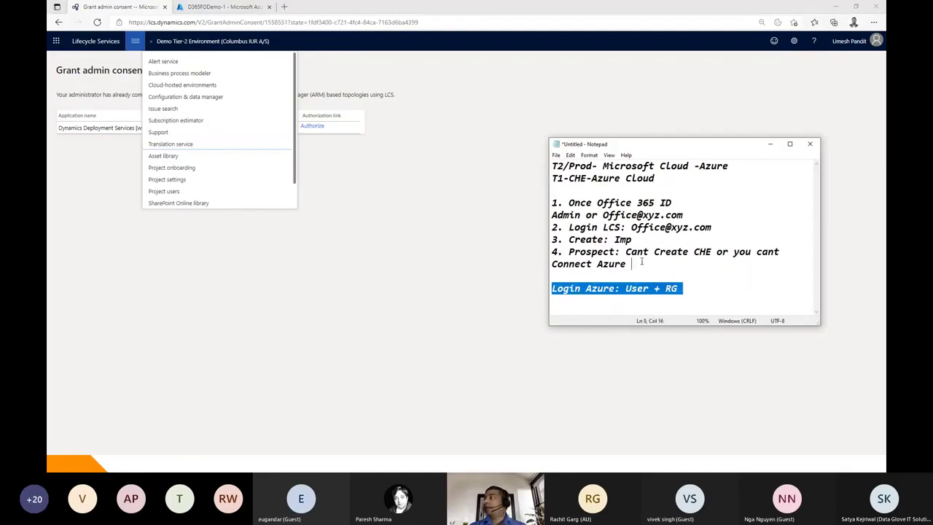
shift+click(548, 203)
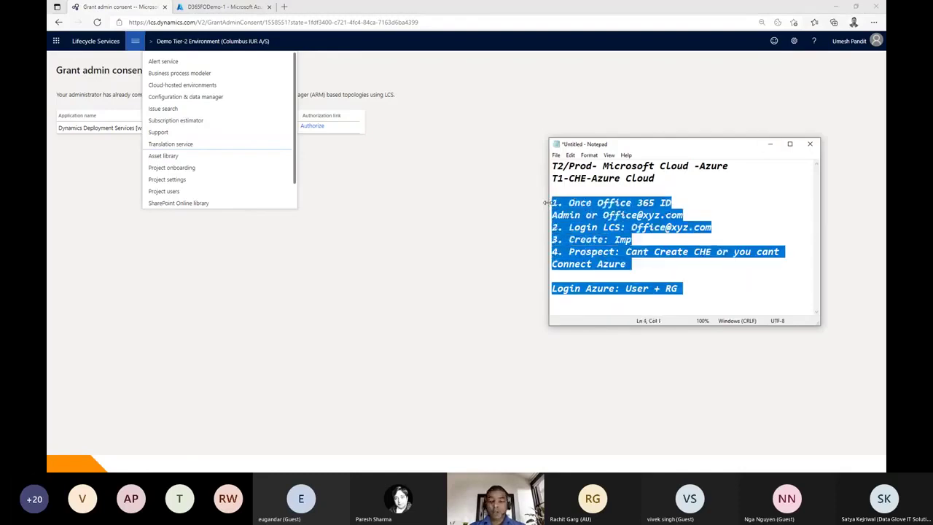
click(692, 289)
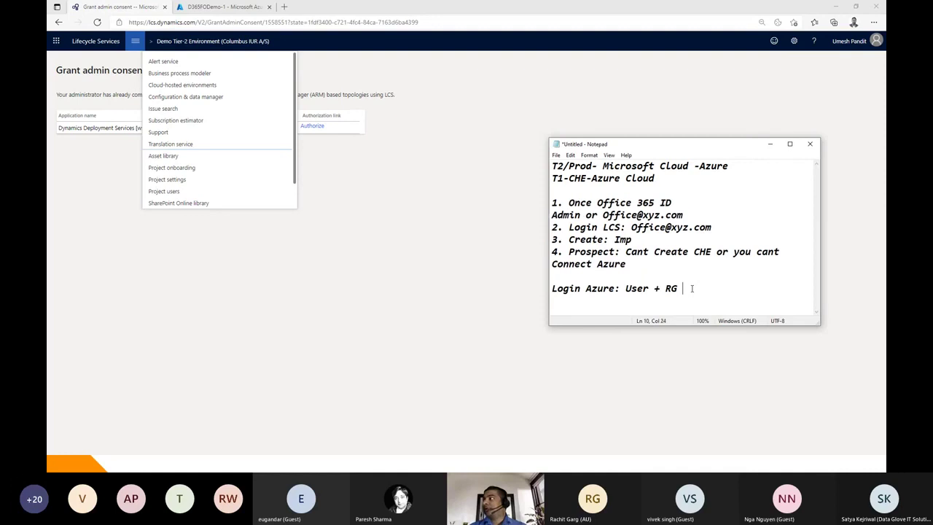
key(shift+Up)
key(shift+Up)
key(shift+Up)
key(shift+Up)
key(shift+Up)
key(shift+Up)
key(shift+Home)
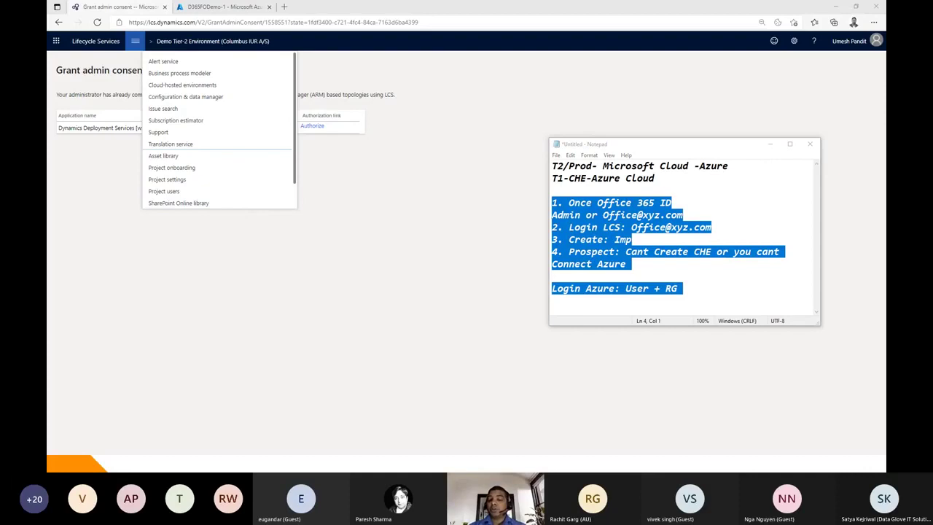
key(super+d)
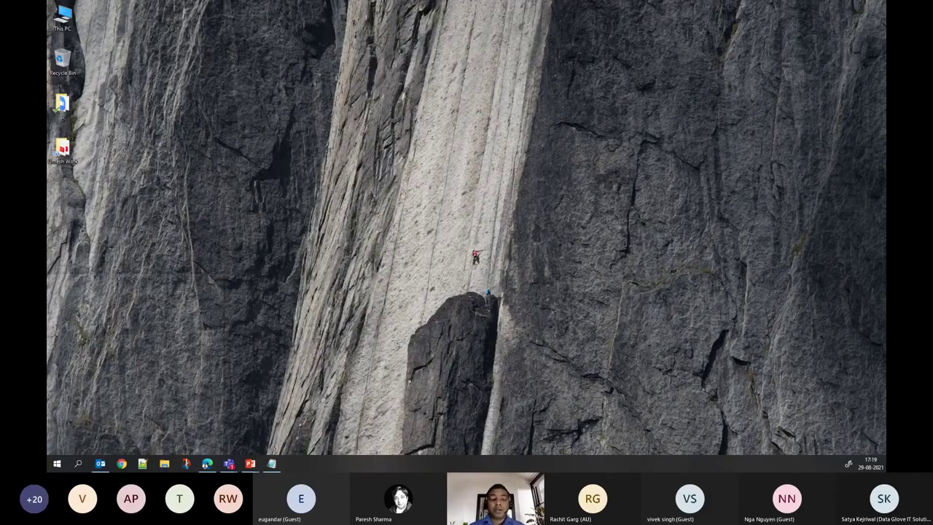
- Restore the windows, then minimize the browser and Notepad to reveal the 'Azure in Dynamics 365 F & O' slide
key(super+d)
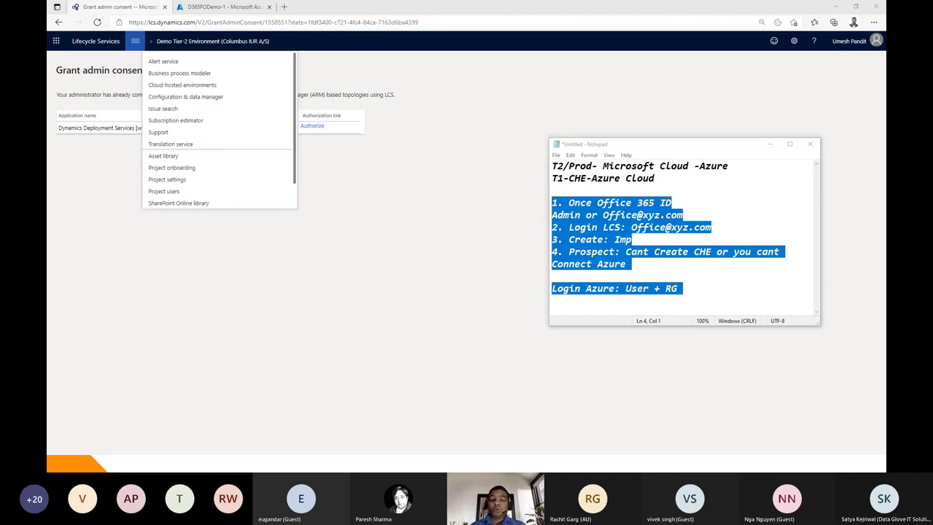
click(836, 6)
click(770, 145)
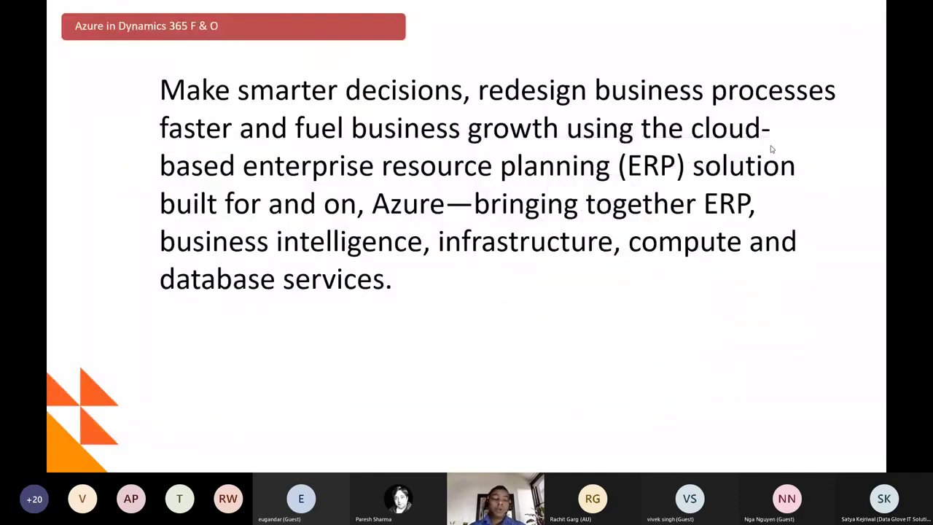
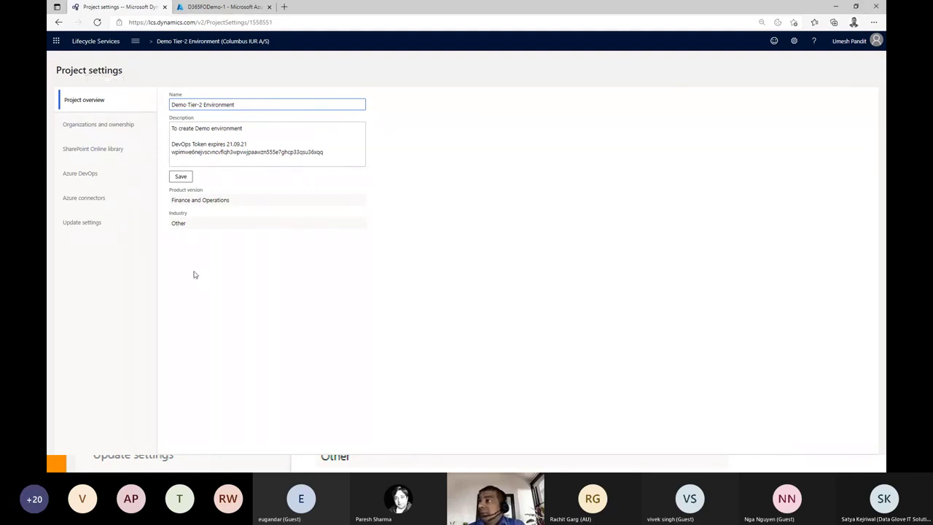
- Point out the project name and DevOps token description, then go to Organizations and ownership
drag(237, 105, 183, 114)
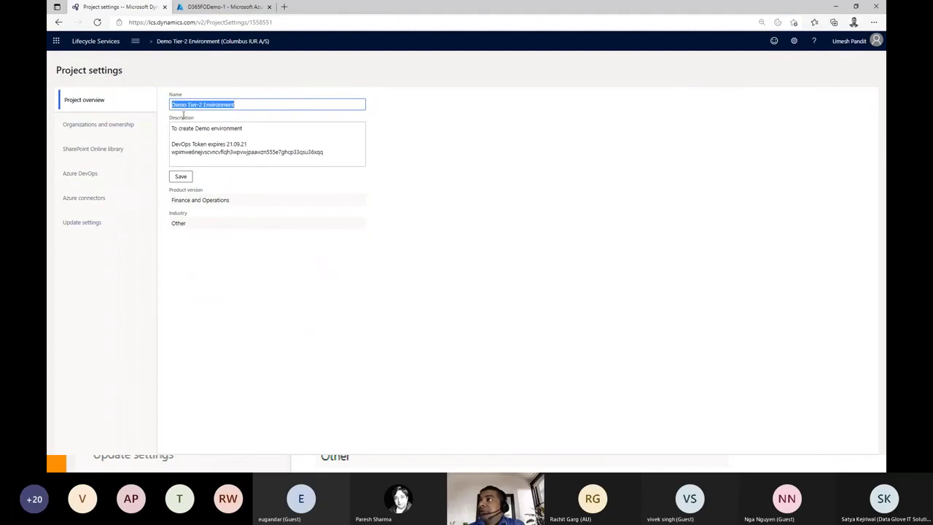
drag(335, 156, 162, 135)
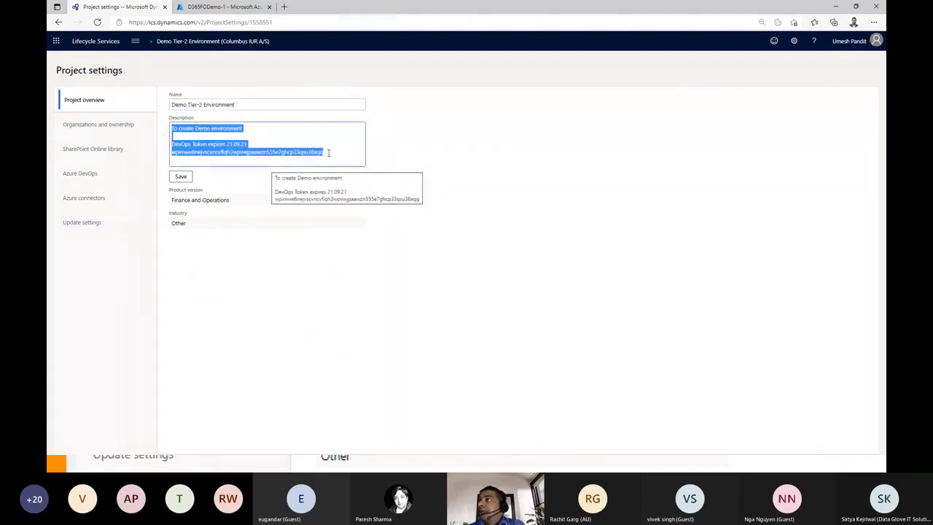
drag(328, 153, 178, 137)
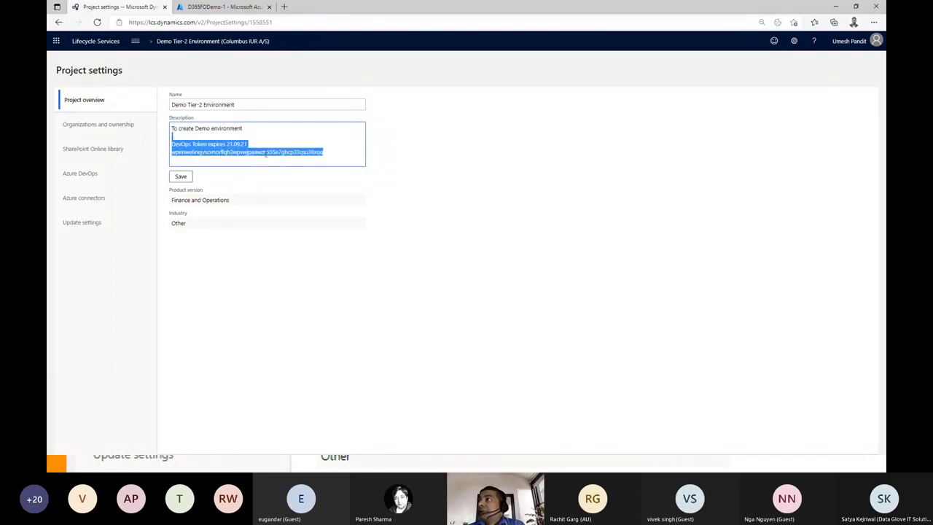
click(331, 151)
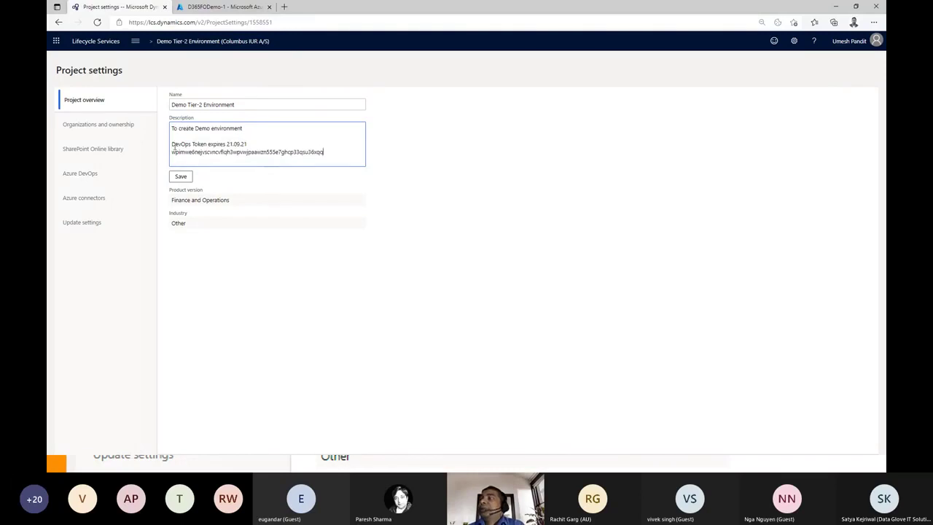
drag(175, 145, 322, 154)
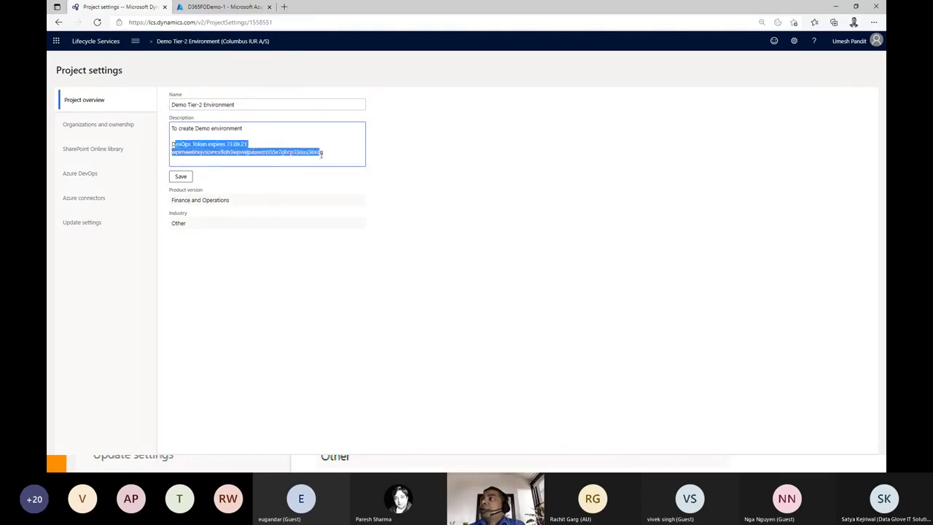
click(118, 132)
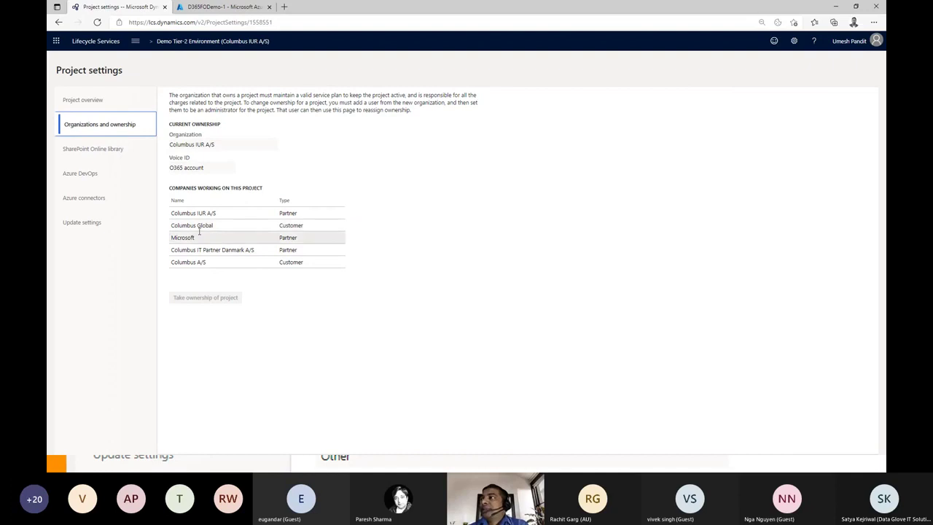
drag(214, 241, 175, 239)
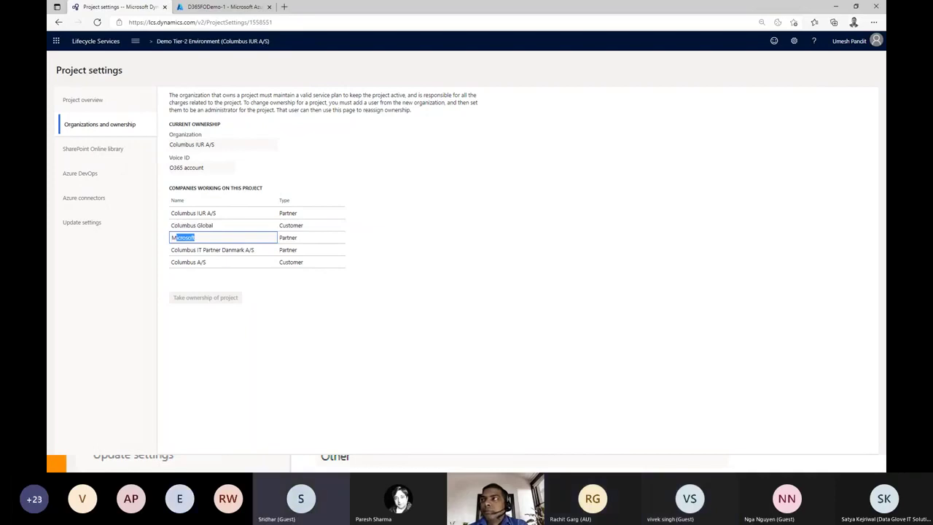
key(alt+Tab)
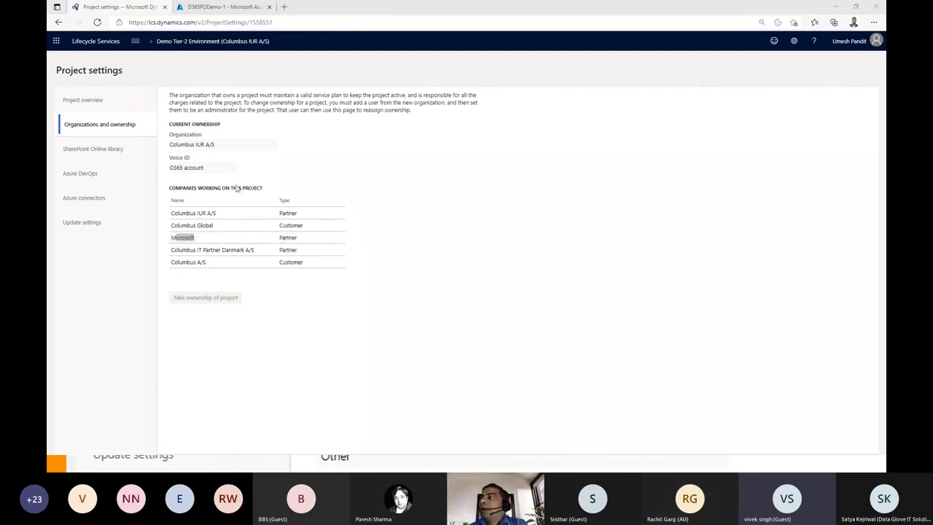
click(240, 264)
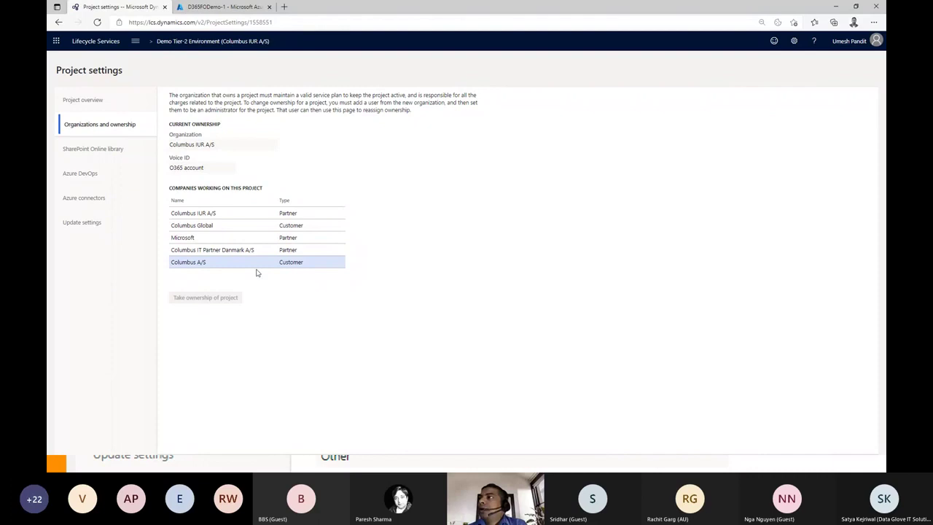
drag(256, 273, 177, 187)
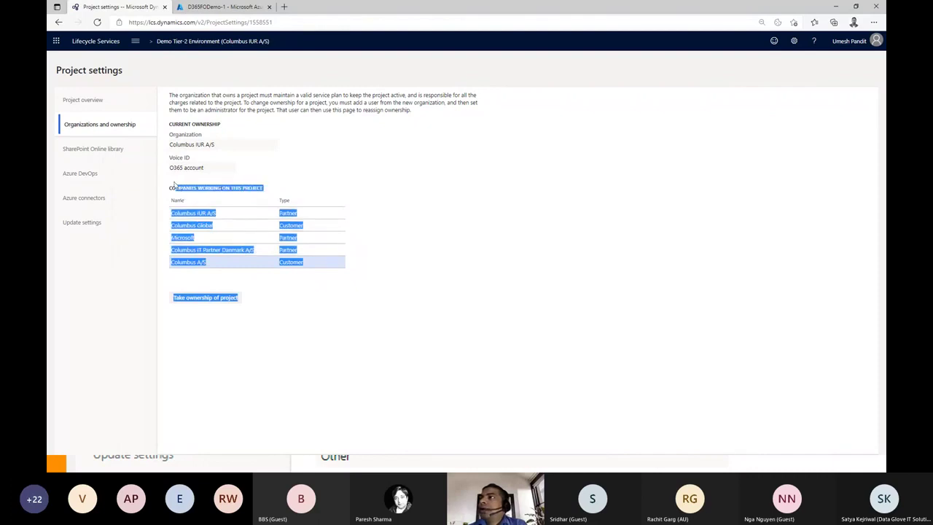
click(240, 169)
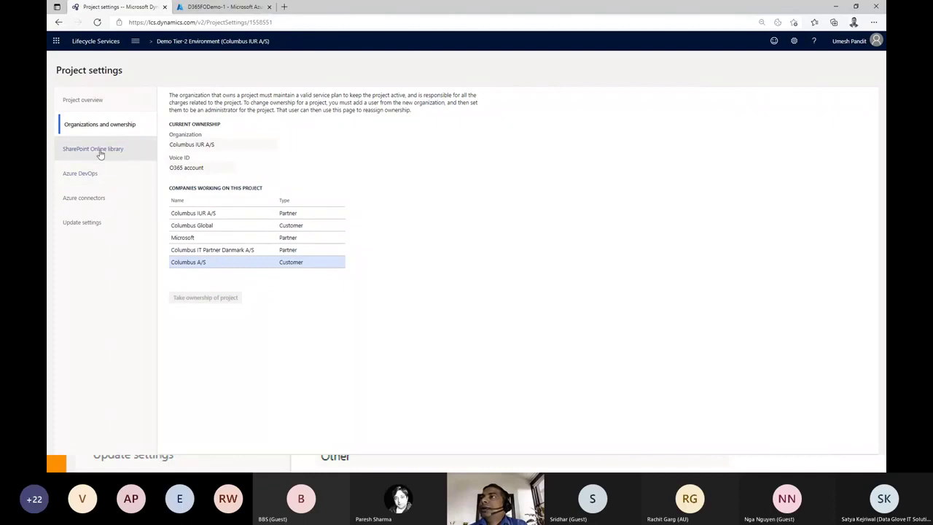
- Show the SharePoint Online library setup with its empty site URL field, then start a new browser tab
click(99, 150)
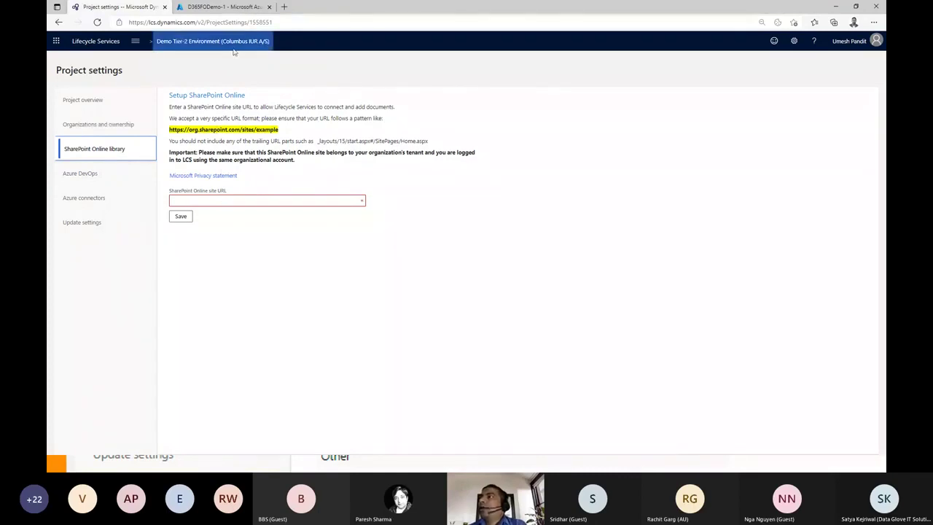
click(195, 201)
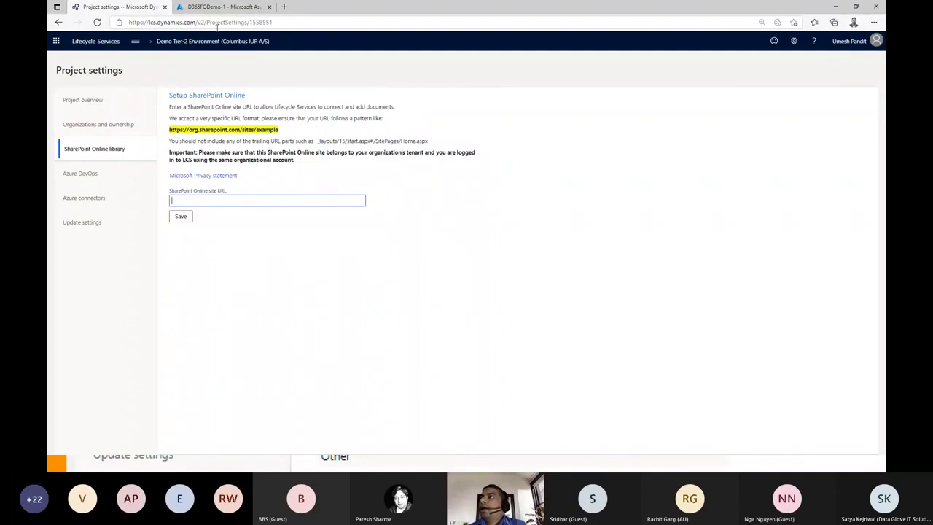
click(284, 6)
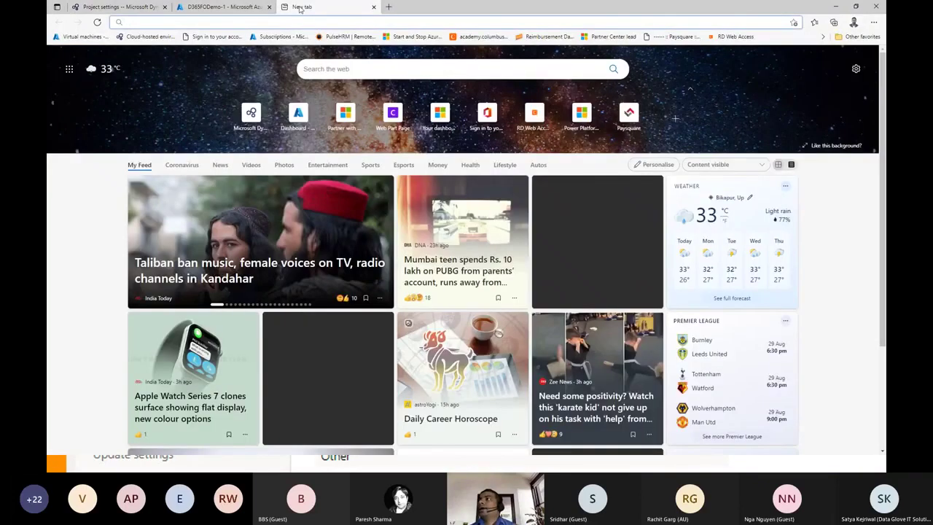
- Close the empty tab, dock the Office 365 window into the tab bar and launch SharePoint
key(ctrl+w)
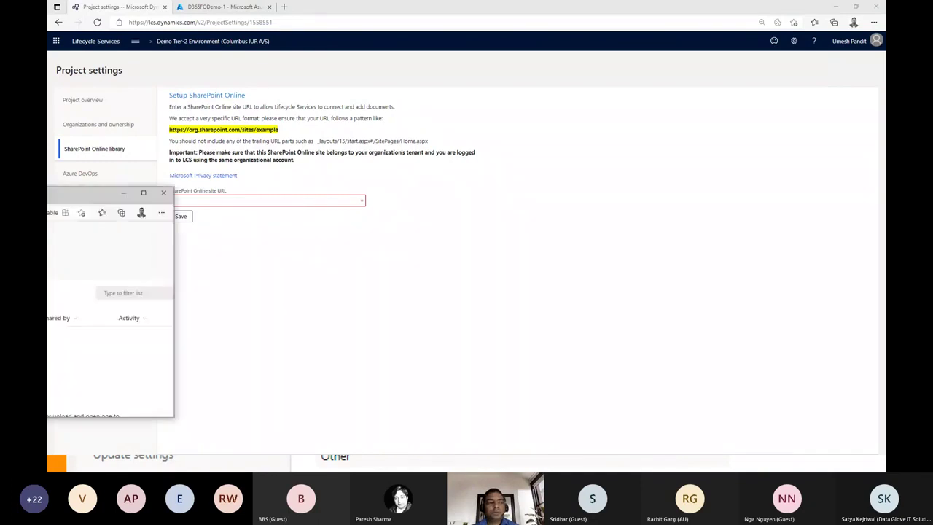
drag(292, 125, 301, 16)
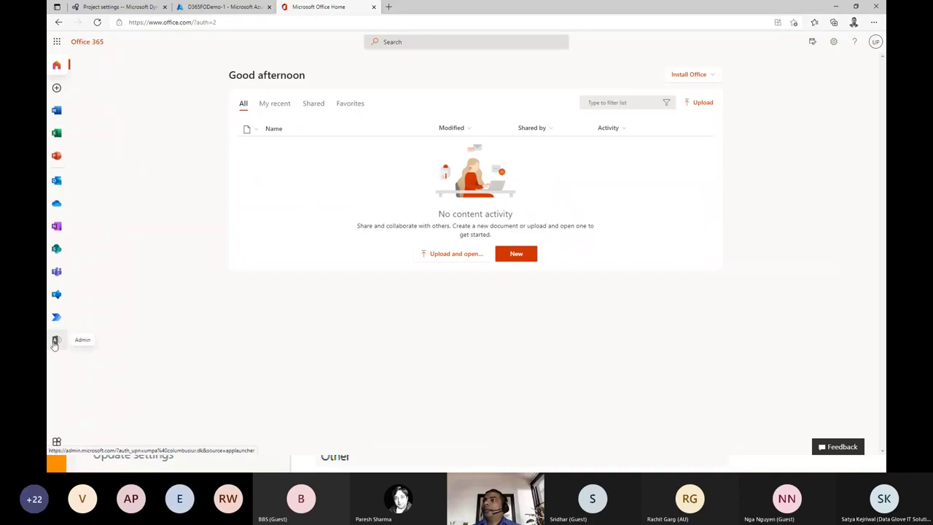
click(57, 250)
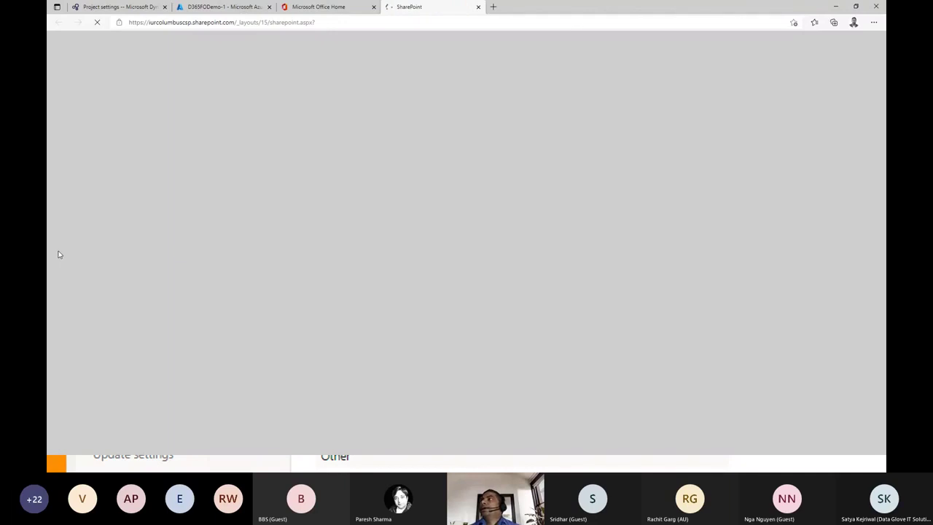
- Review the example SharePoint site URL format in LCS, then show the SharePoint start page
click(314, 7)
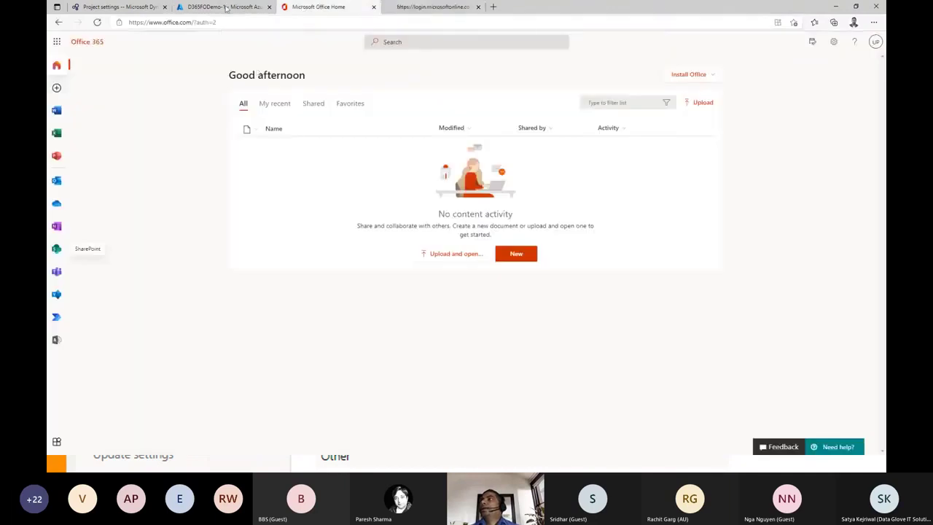
click(228, 9)
click(140, 9)
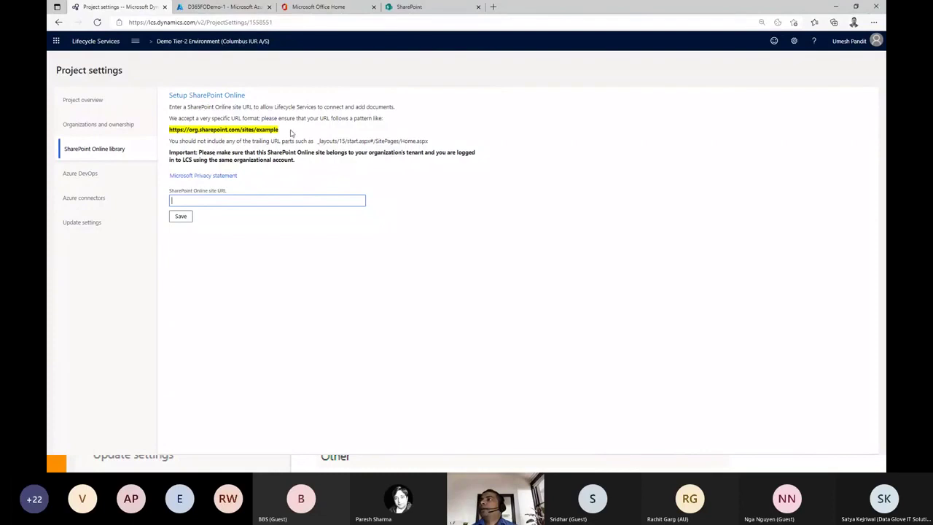
drag(291, 133, 163, 134)
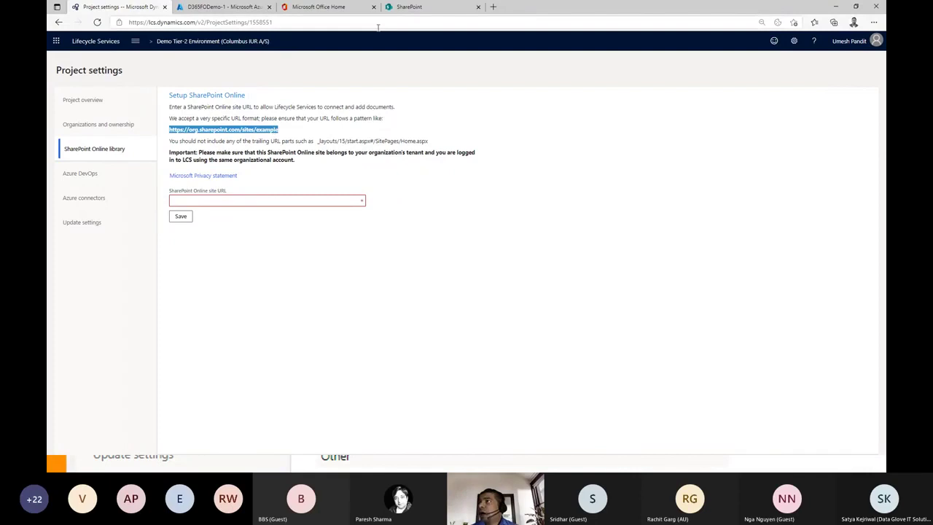
click(308, 8)
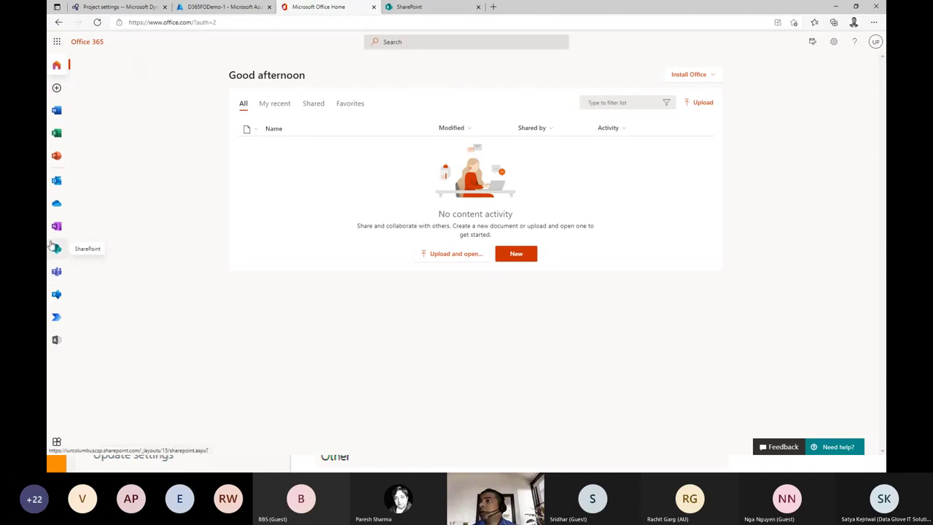
click(414, 6)
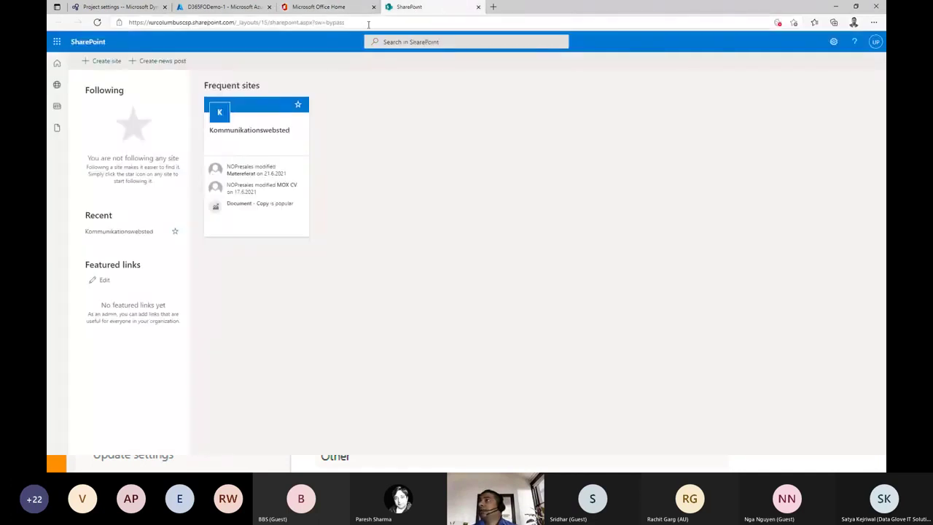
- Create a private English team site named 'LCS Project' with site address LCSProject
click(102, 61)
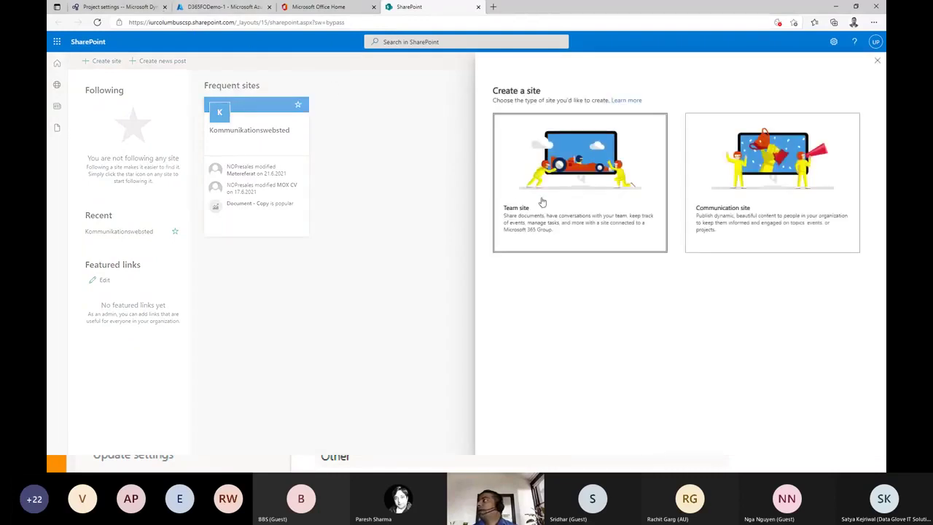
click(569, 153)
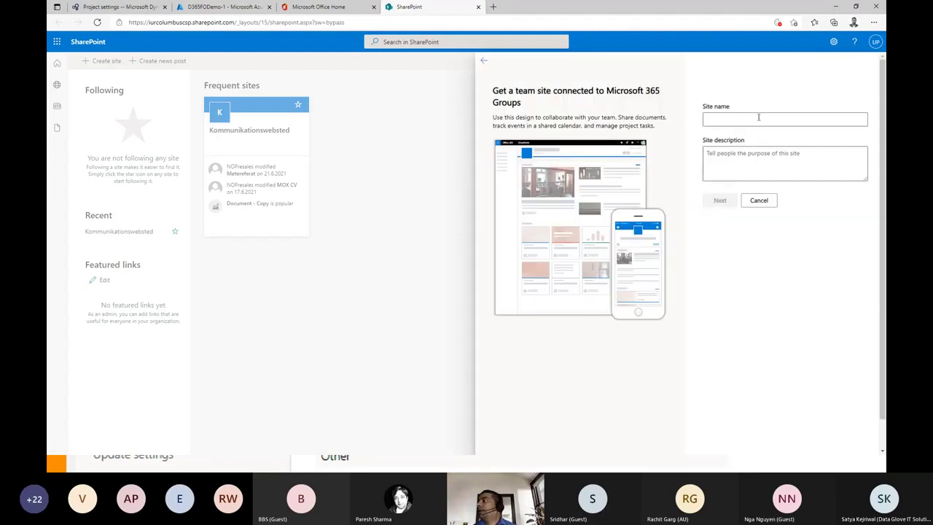
text(LCS )
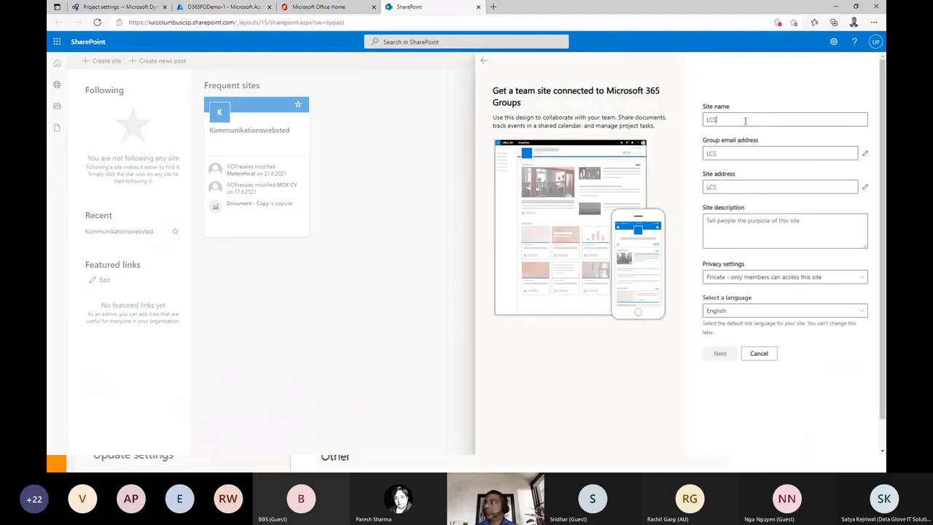
text(Project)
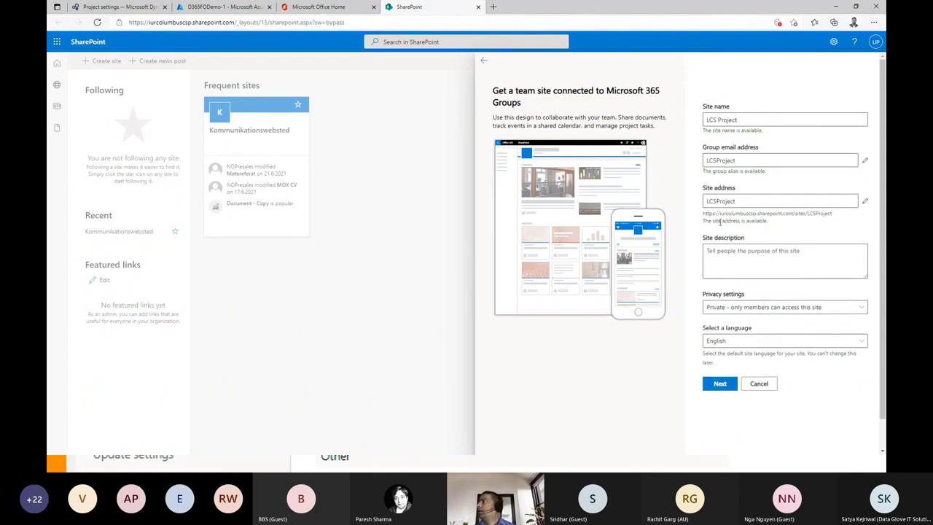
drag(832, 214, 712, 214)
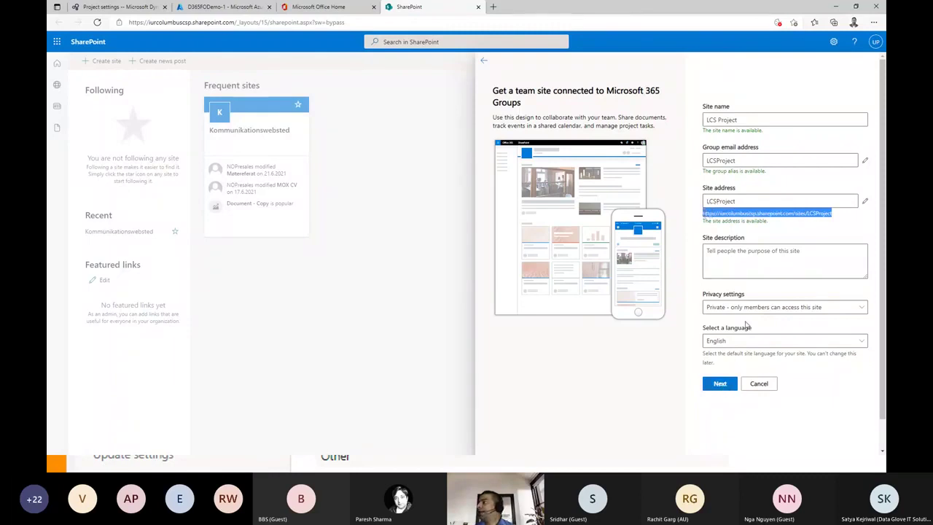
click(780, 310)
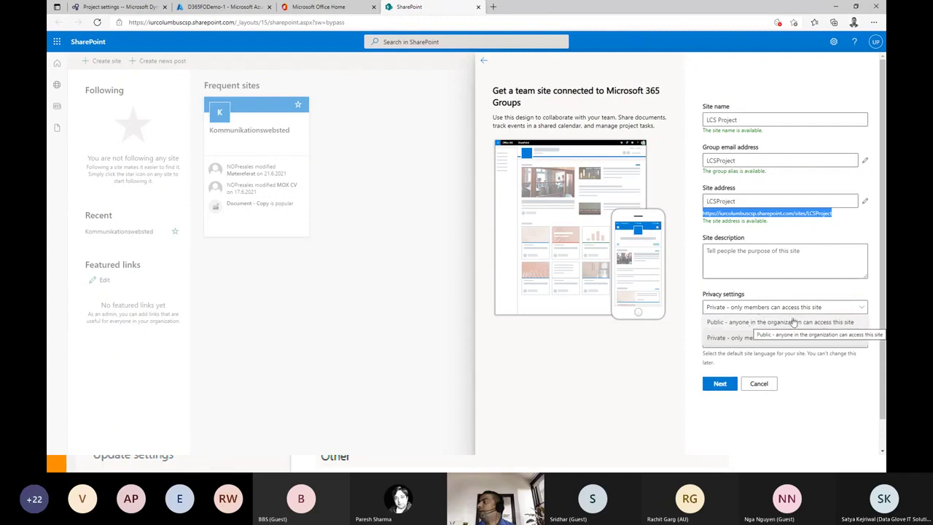
click(729, 339)
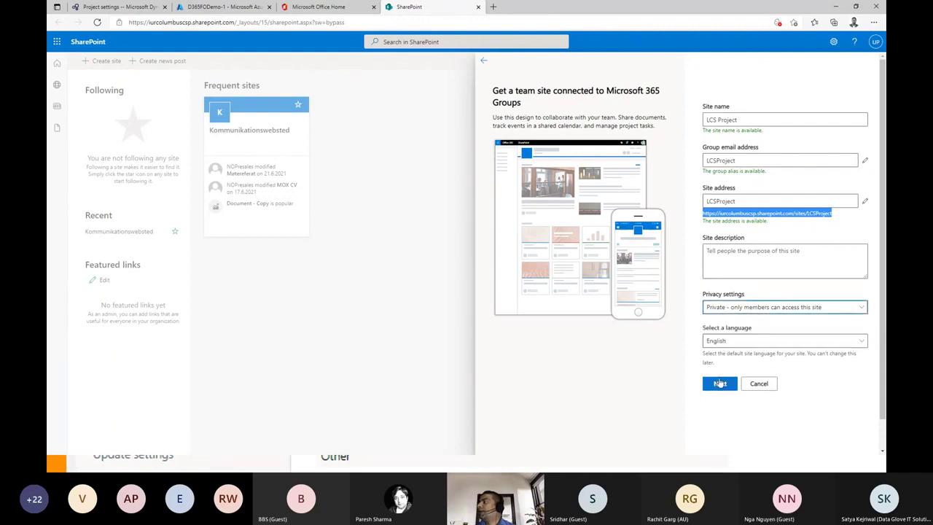
click(719, 384)
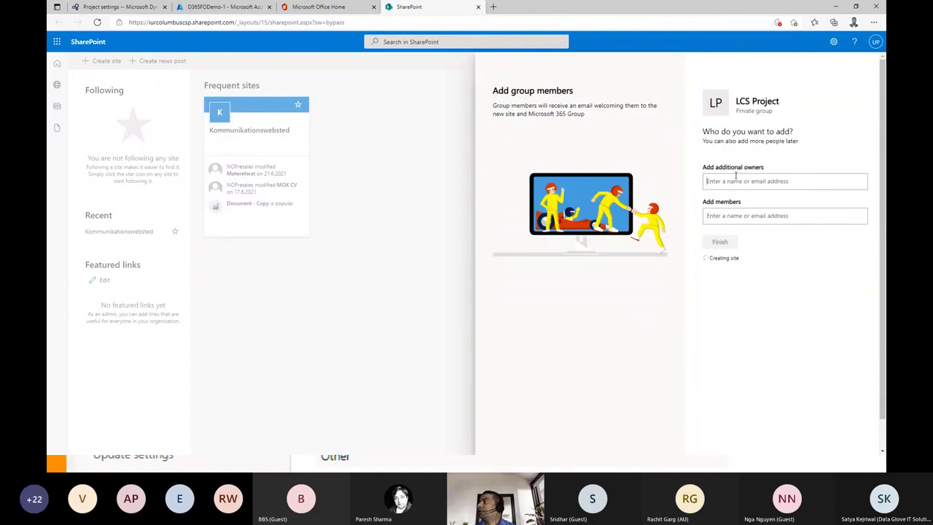
- Add two suggested people as additional owners of the LCS Project site
text(bha)
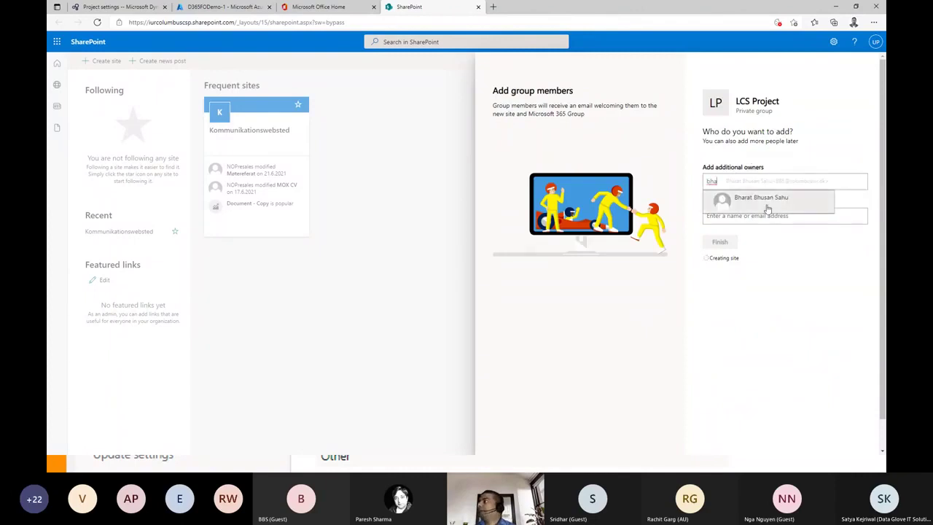
click(768, 207)
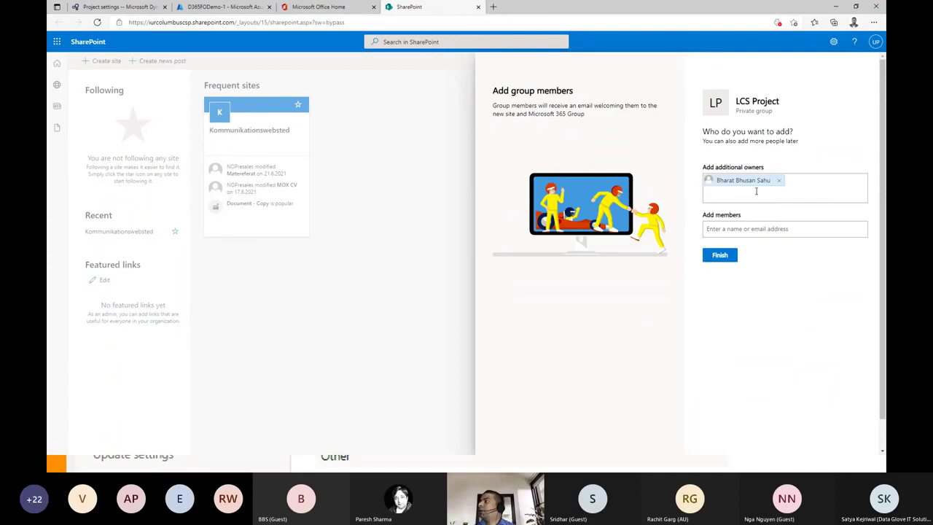
text(jon)
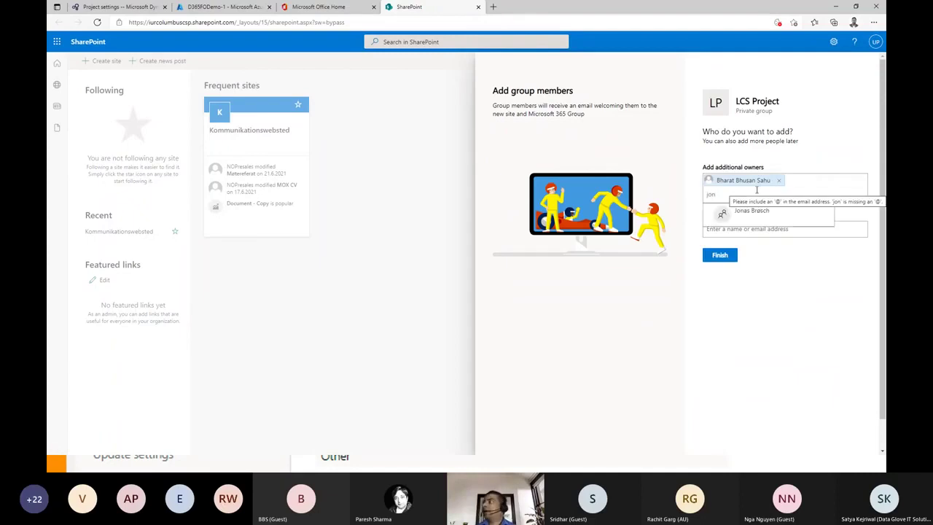
click(751, 210)
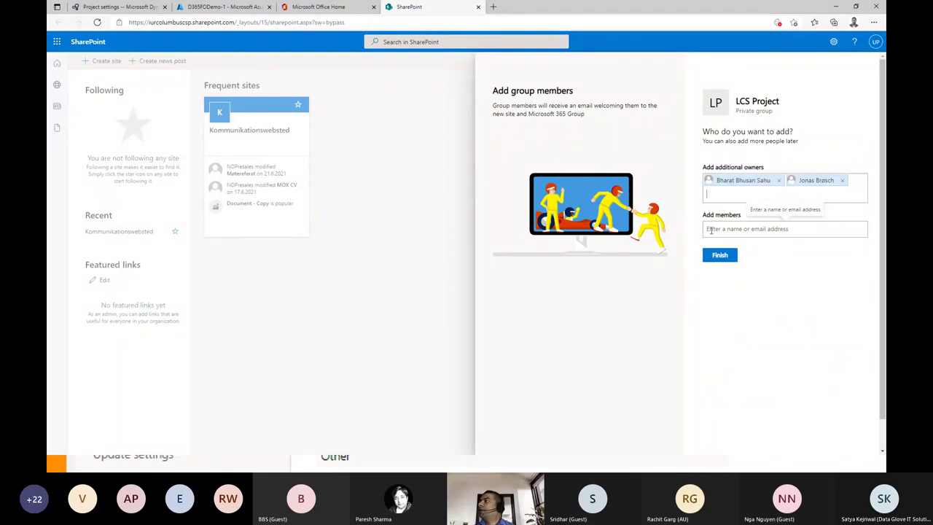
- Add one group member, finish the site, and return to the LCS site URL field
click(711, 230)
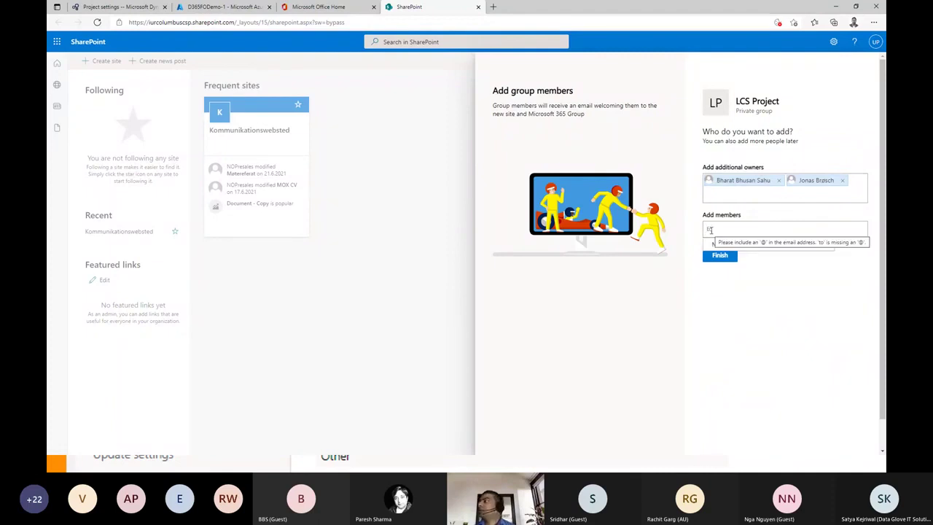
text(o)
key(BackSpace)
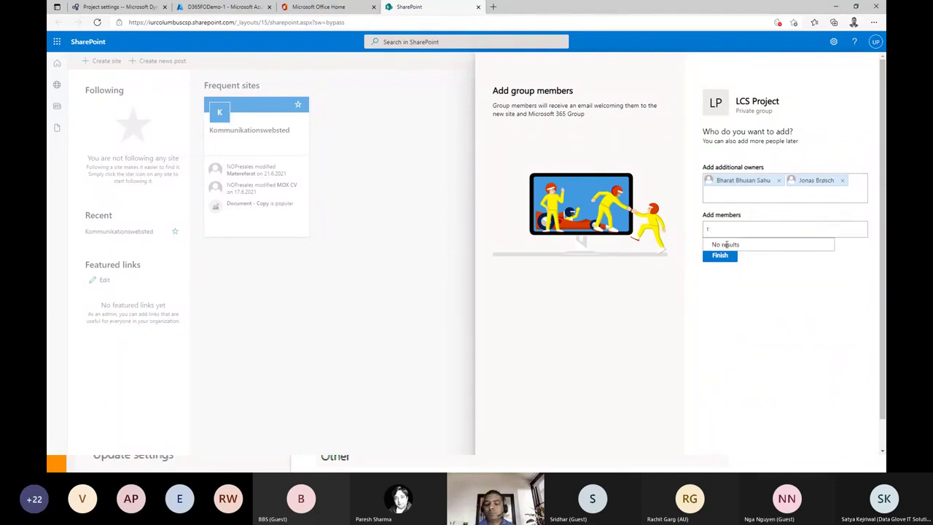
text(ou)
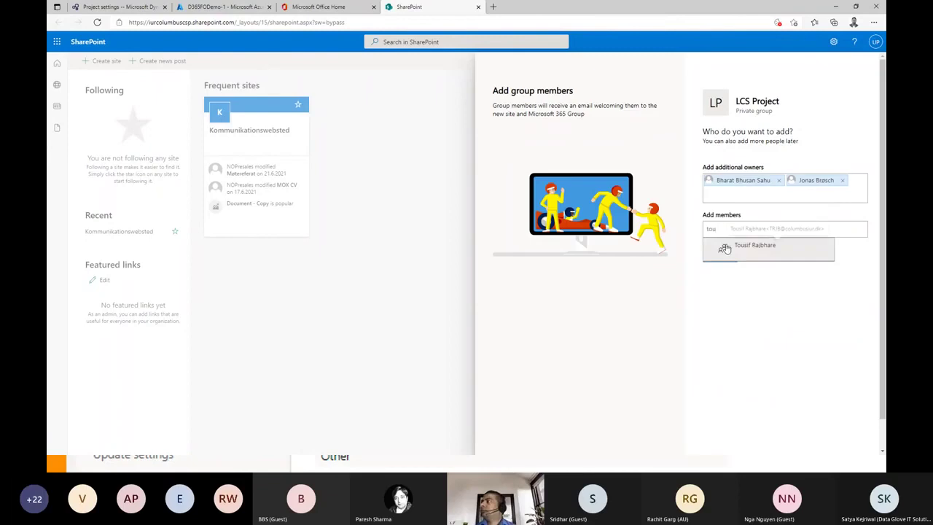
click(755, 246)
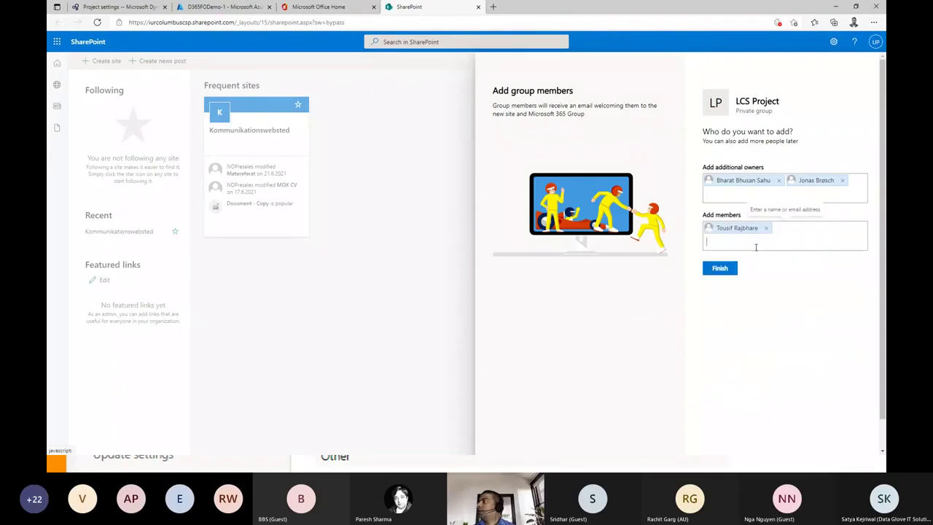
click(716, 269)
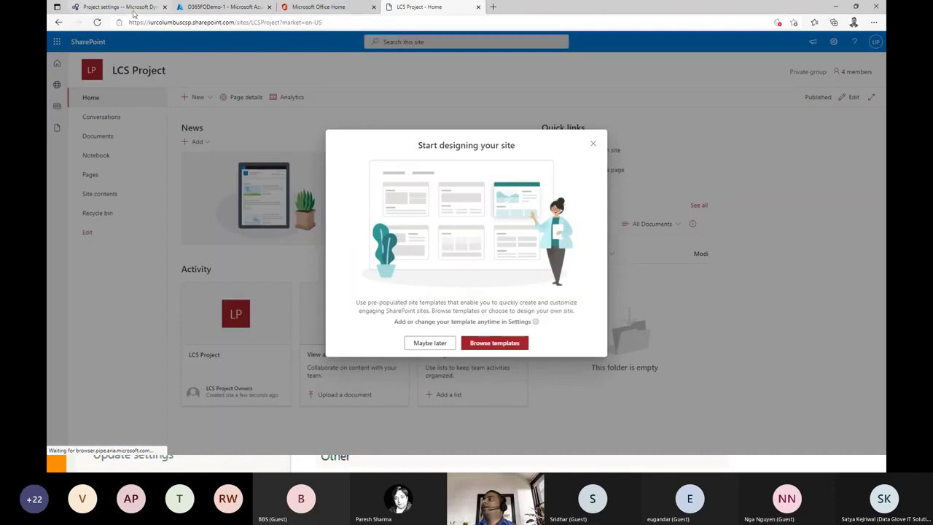
click(117, 7)
click(203, 201)
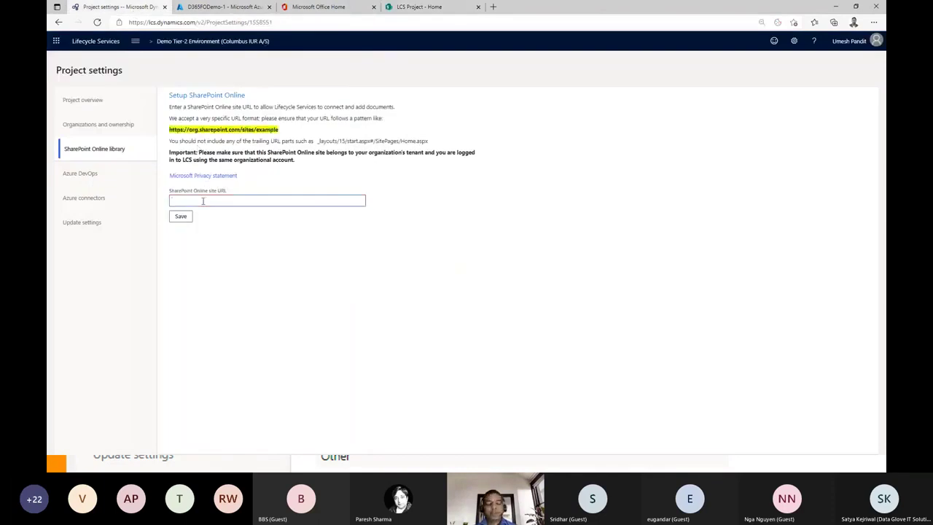
text(https://eurcolumbuscsp.sharepoint.com/sites/LCSProject)
click(180, 217)
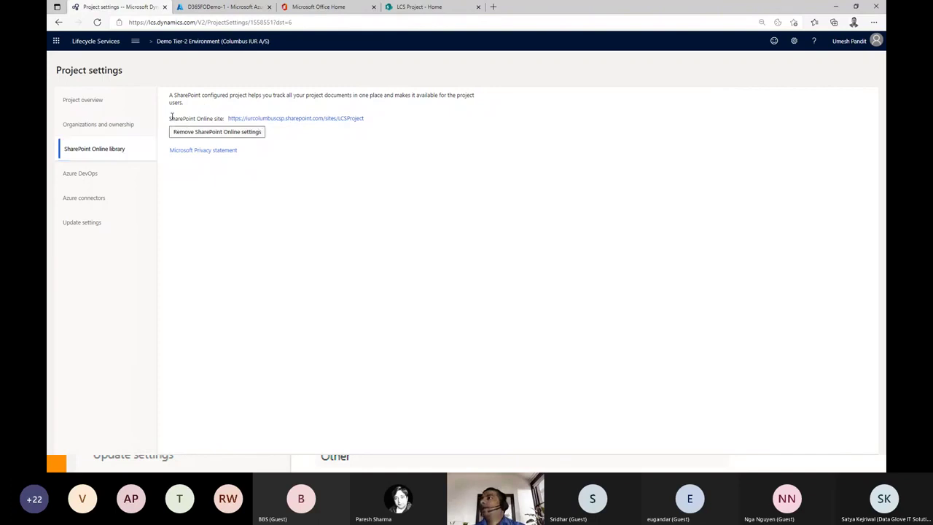
drag(169, 120, 377, 127)
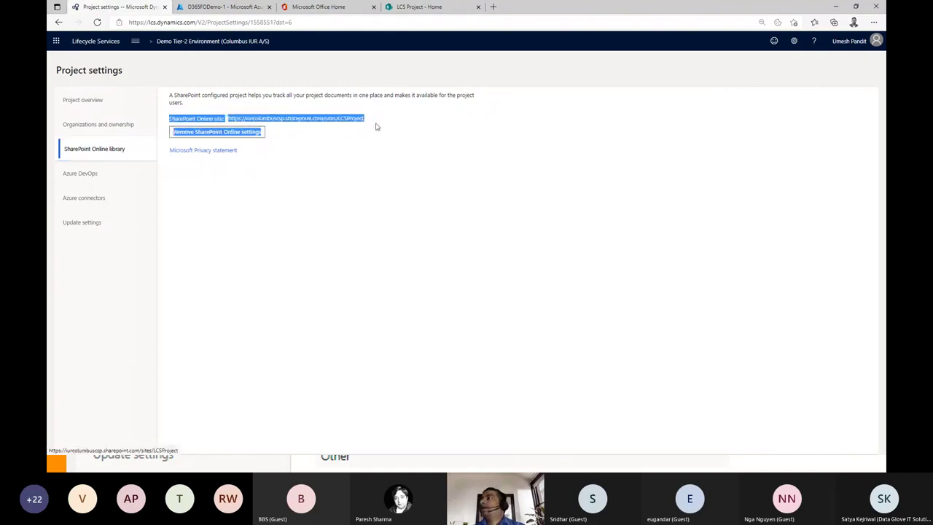
click(365, 169)
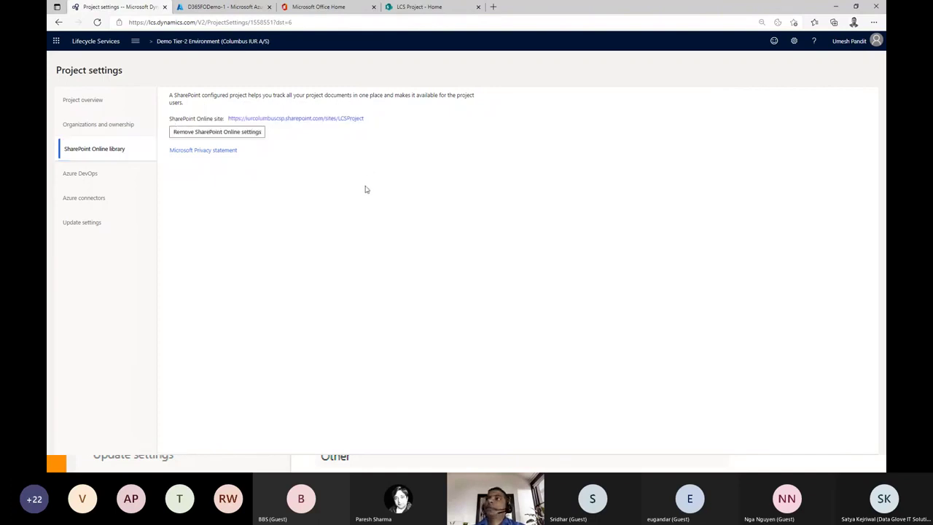
click(91, 177)
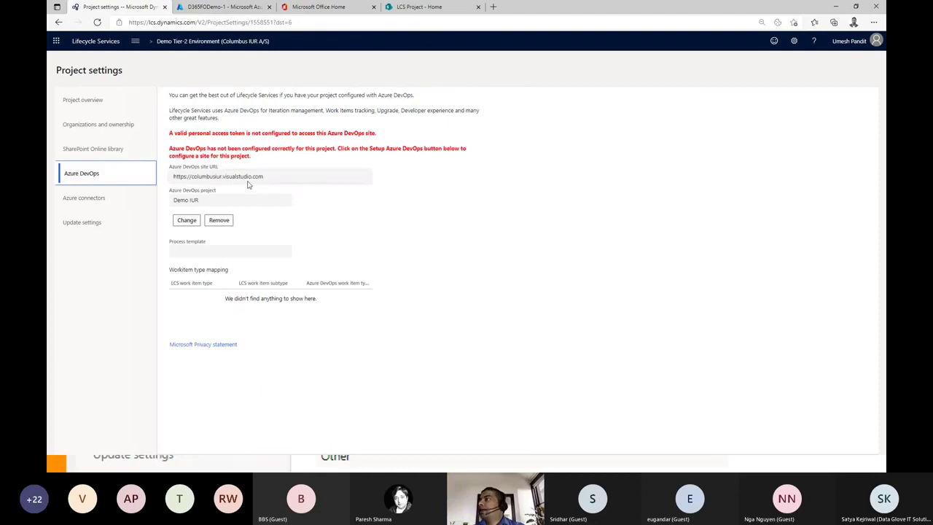
drag(263, 167, 164, 128)
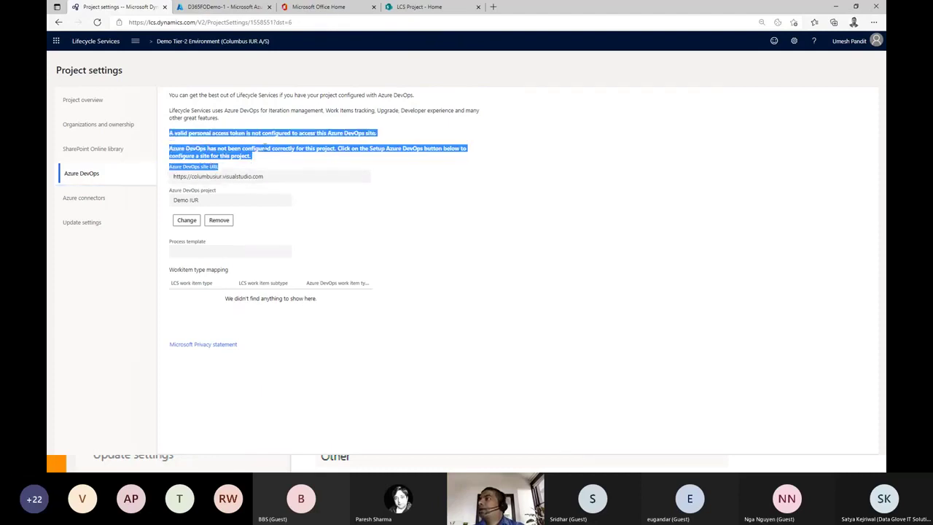
click(186, 221)
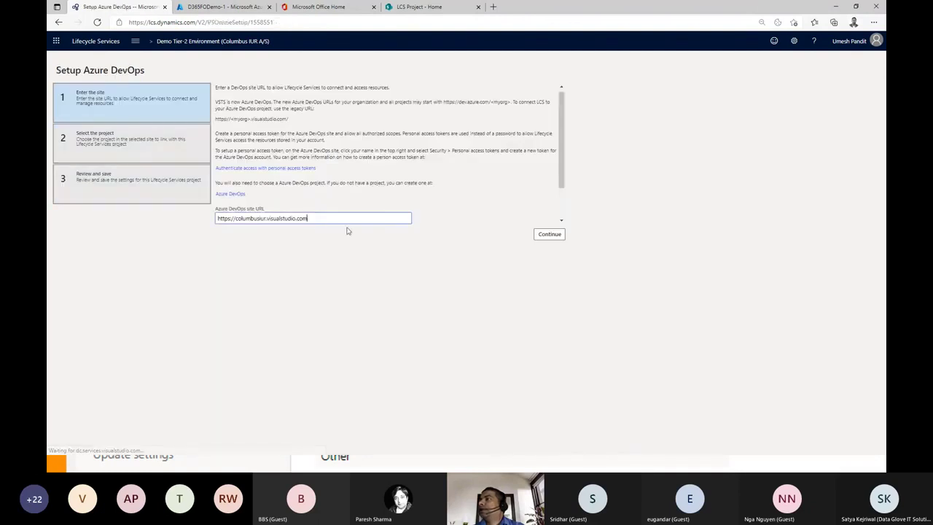
scroll(481, 204, down, 1)
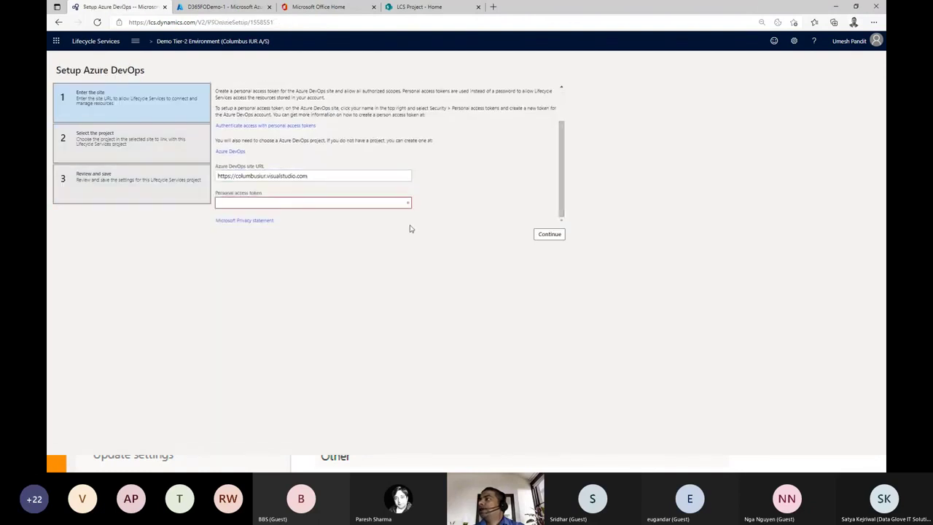
click(875, 40)
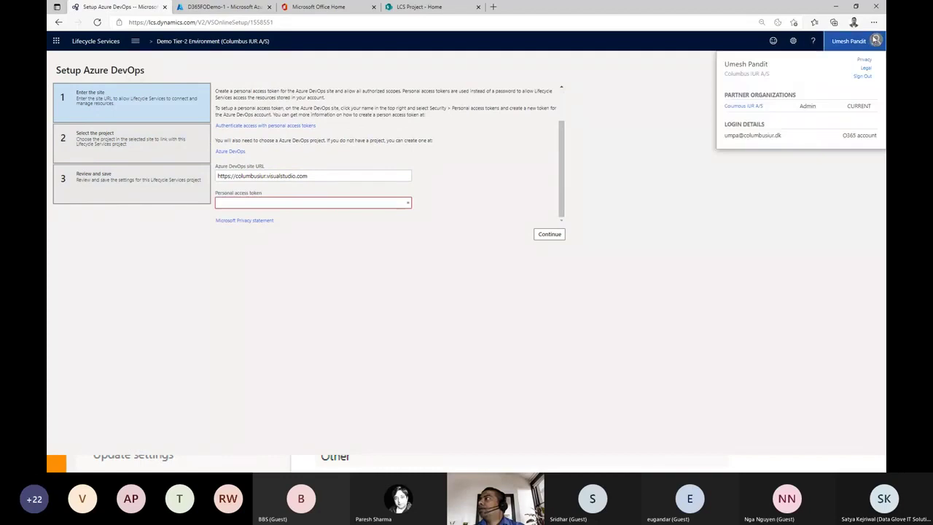
click(617, 96)
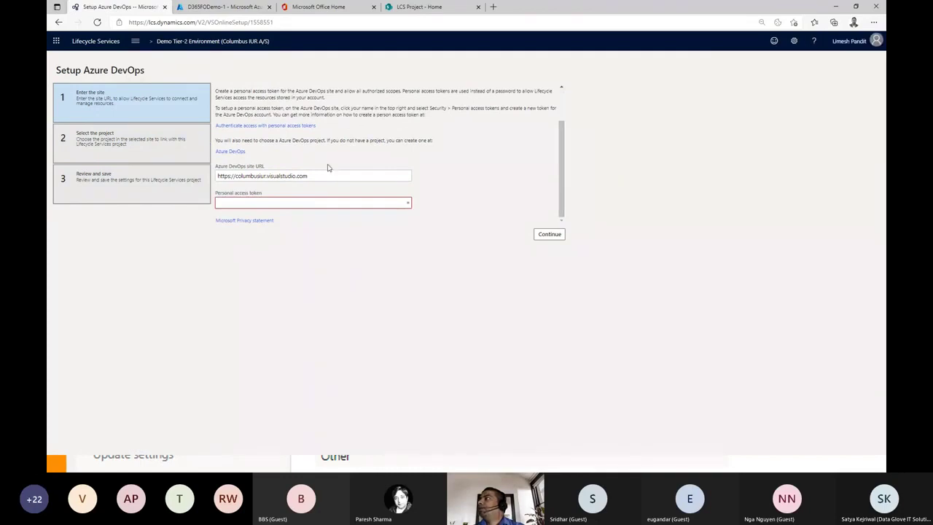
drag(327, 178, 197, 180)
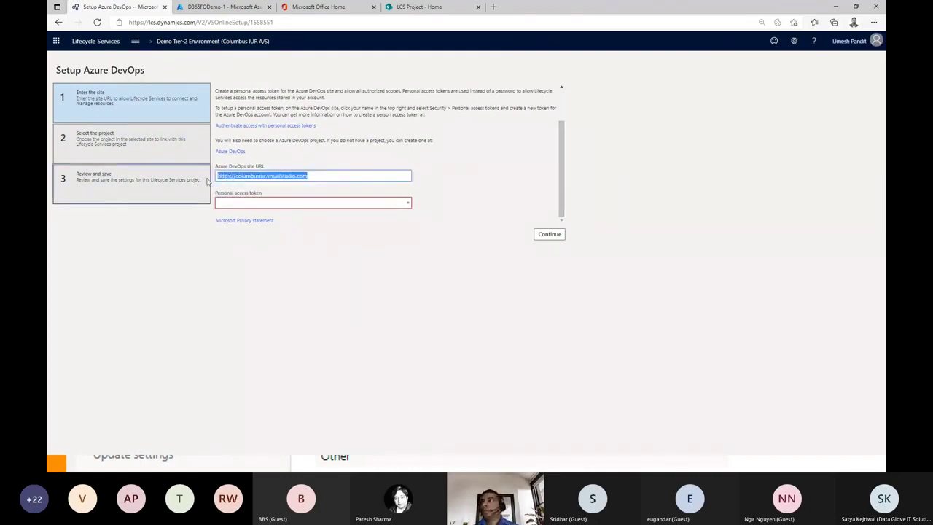
- Try the copied Azure DevOps site URL in a new tab, closing the access-denied page
key(ctrl+c)
click(493, 6)
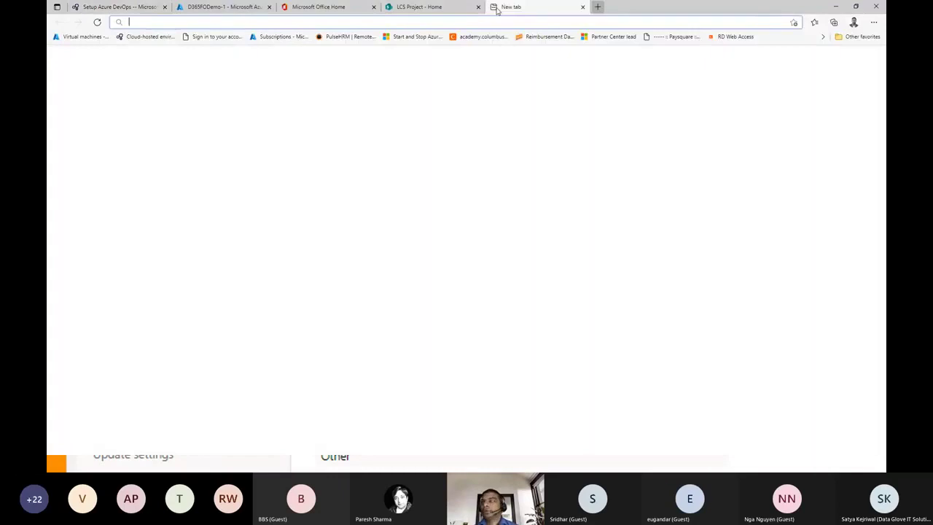
key(ctrl+v)
key(Return)
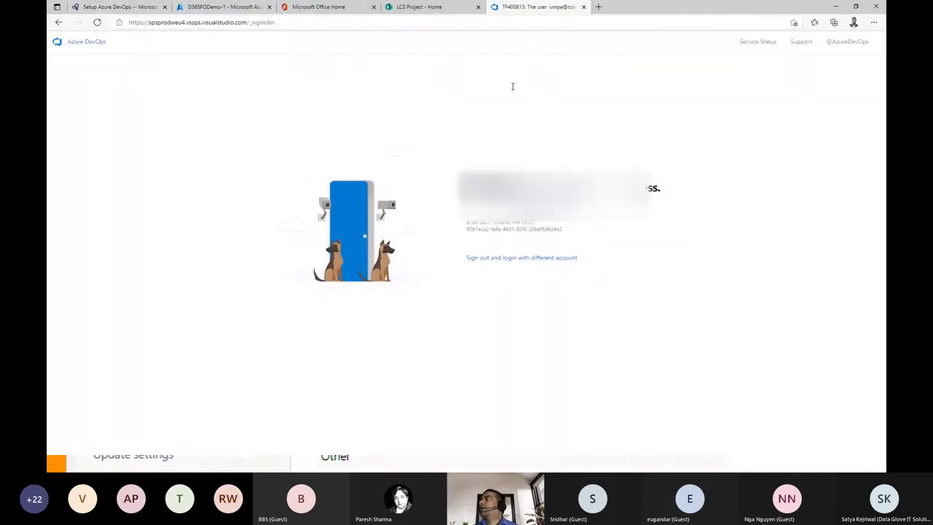
key(ctrl+w)
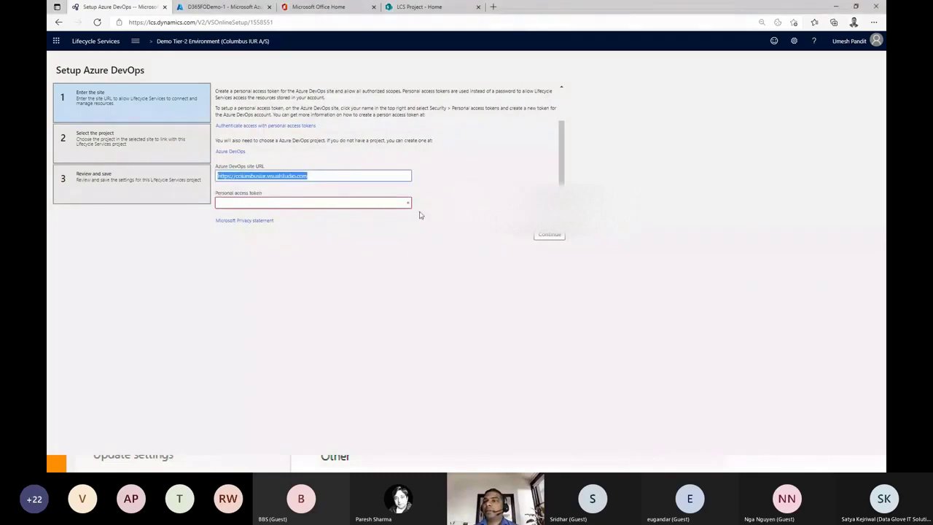
- Open visualstudio.com in a new tab and sign in through the popup
click(157, 150)
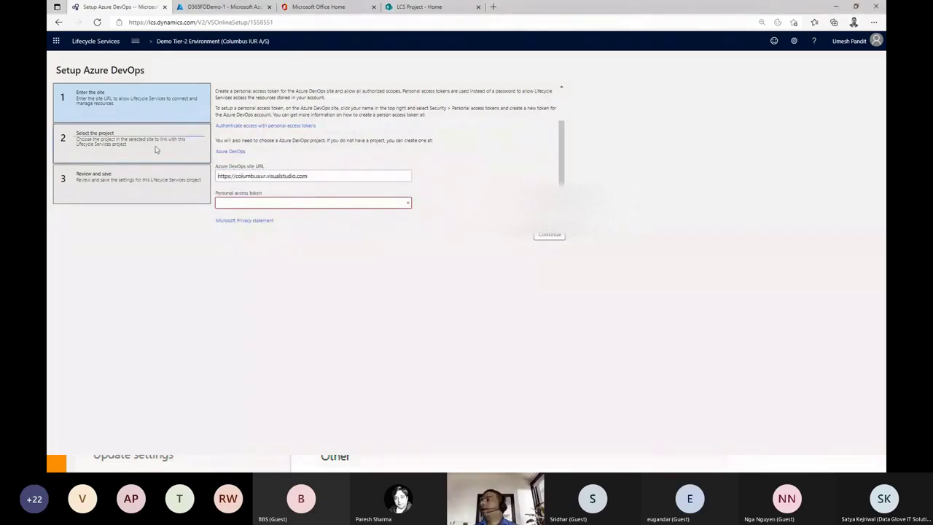
triple_click(315, 178)
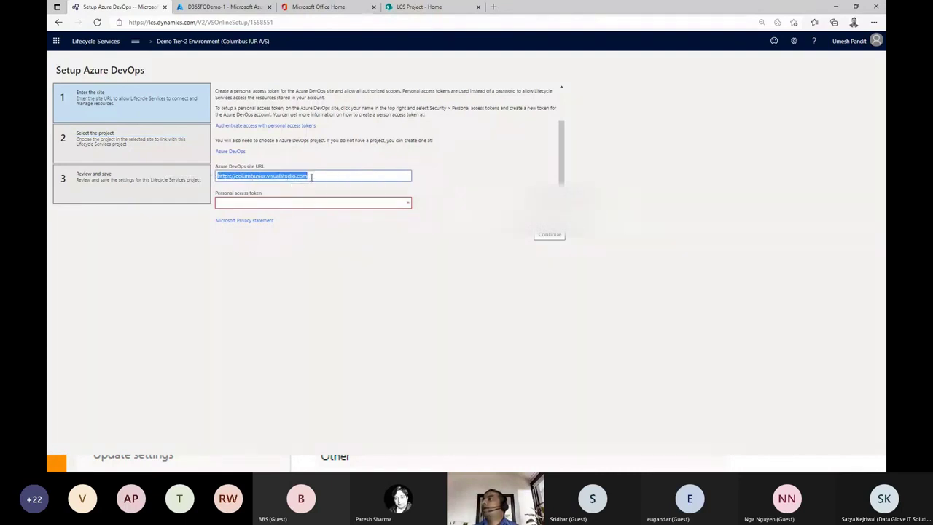
drag(315, 177, 268, 177)
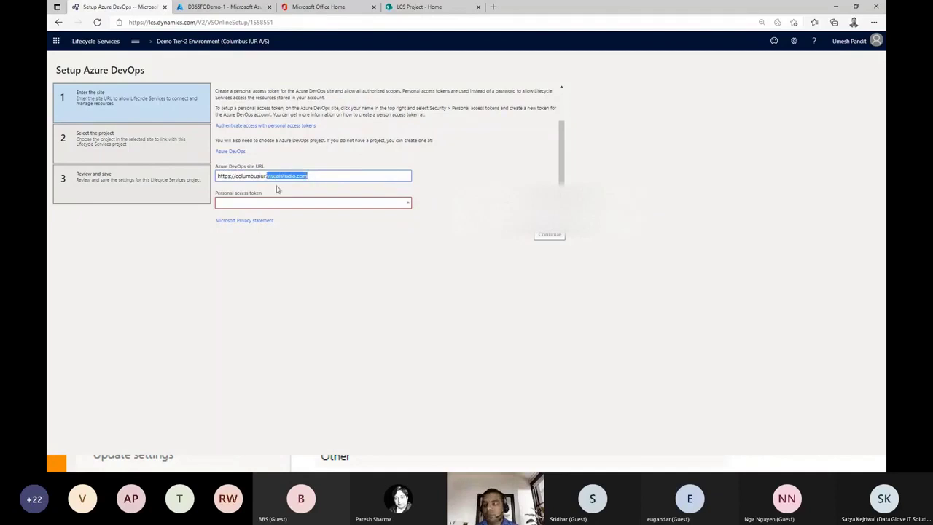
click(493, 7)
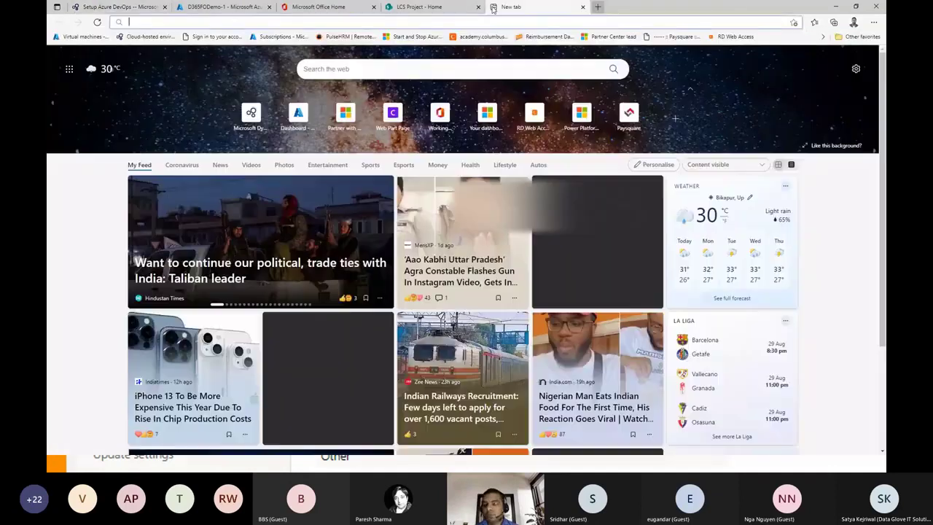
key(ctrl+v)
key(Return)
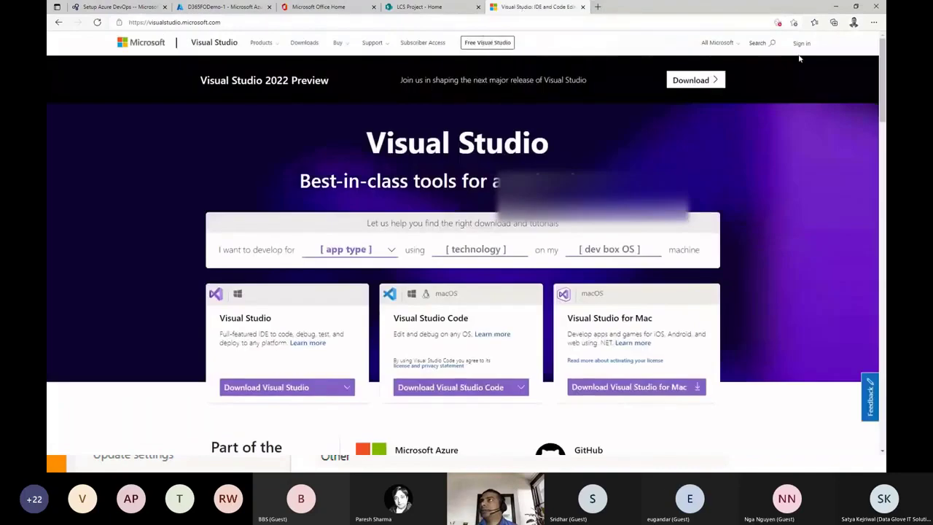
click(802, 45)
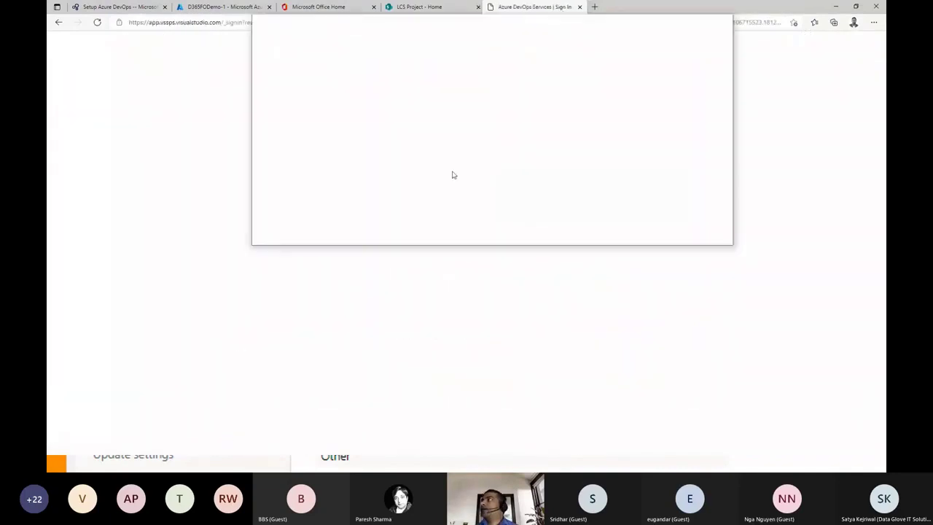
key(ctrl+w)
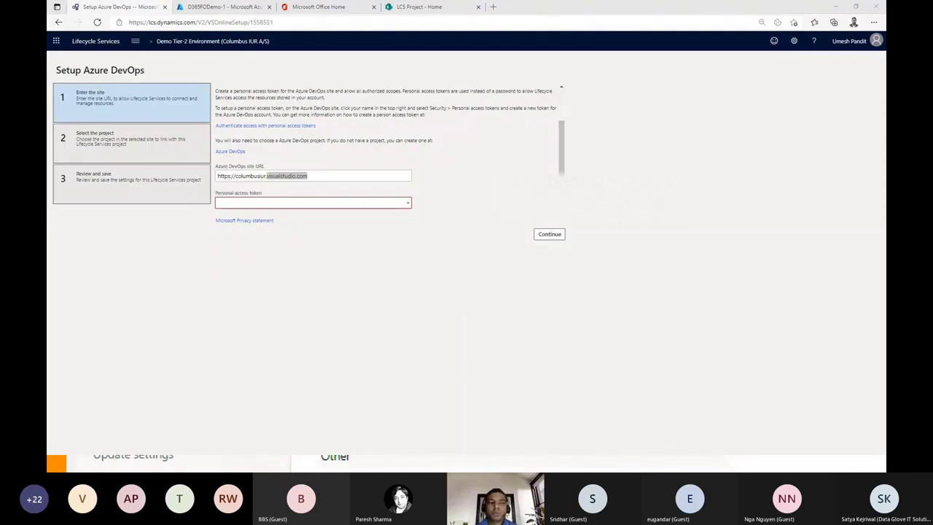
drag(494, 248, 505, 19)
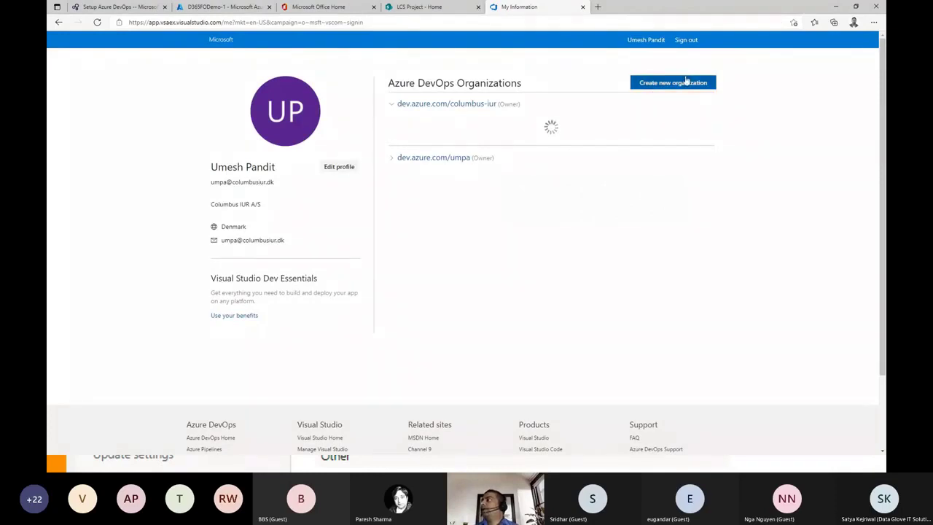
- Check access to the dev.azure.com/columbus-iur organization and inspect the personal access token field
click(427, 8)
click(321, 7)
click(91, 9)
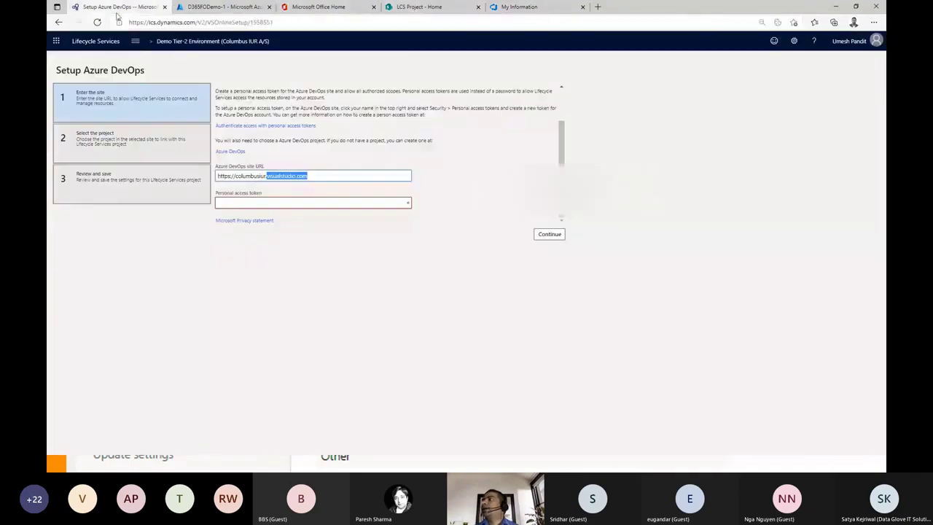
click(539, 7)
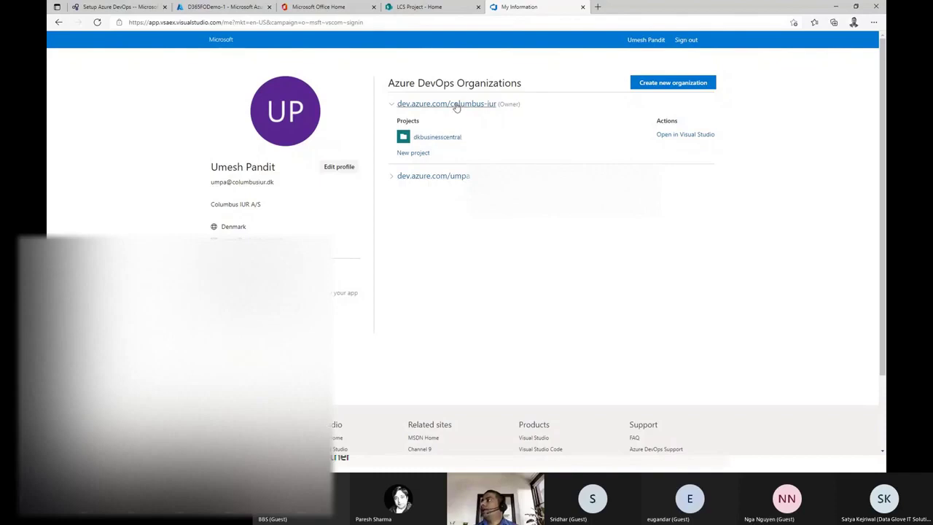
click(456, 104)
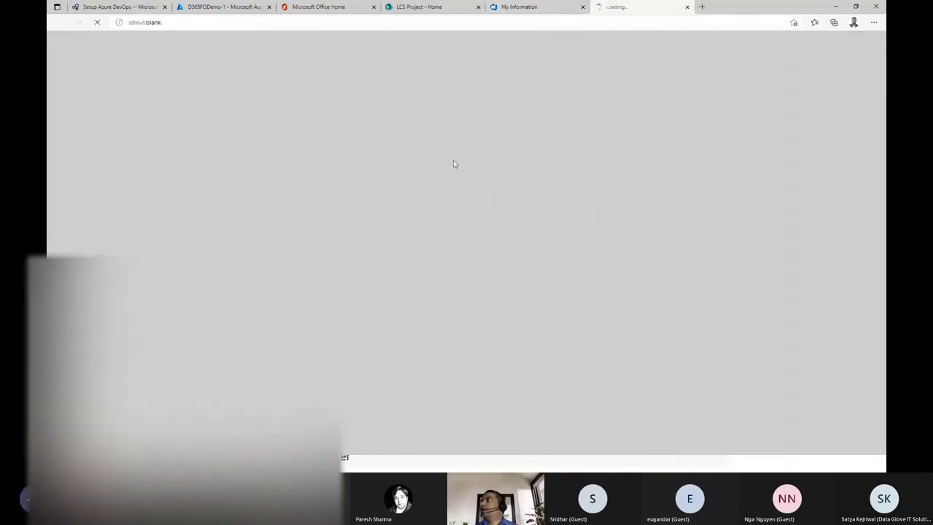
click(127, 7)
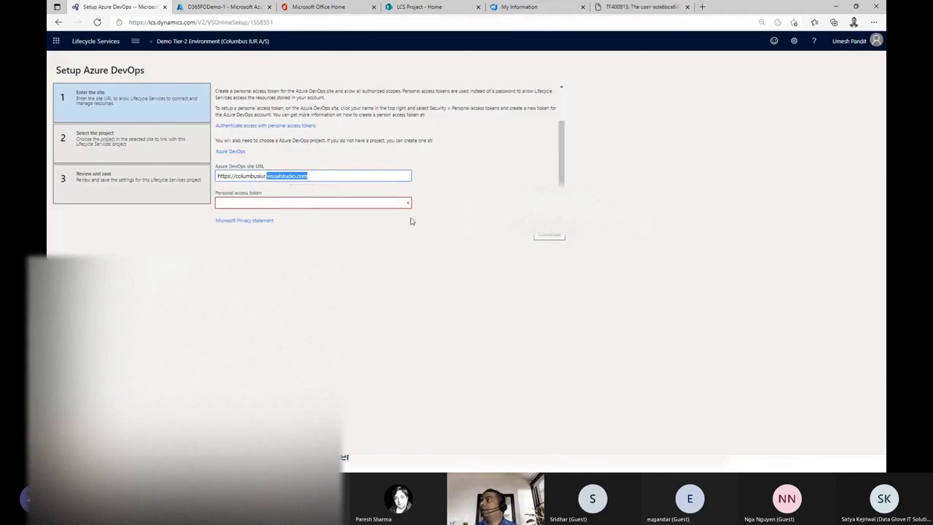
click(307, 203)
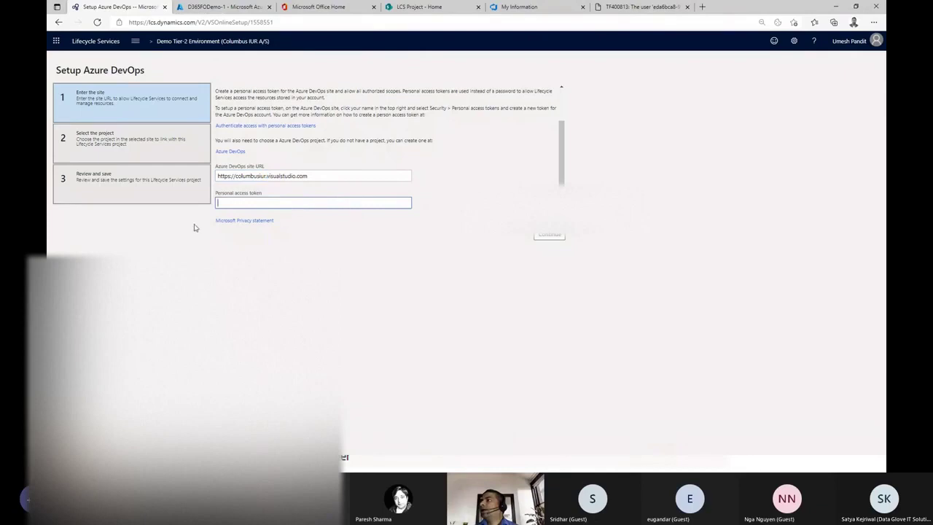
drag(250, 210, 232, 207)
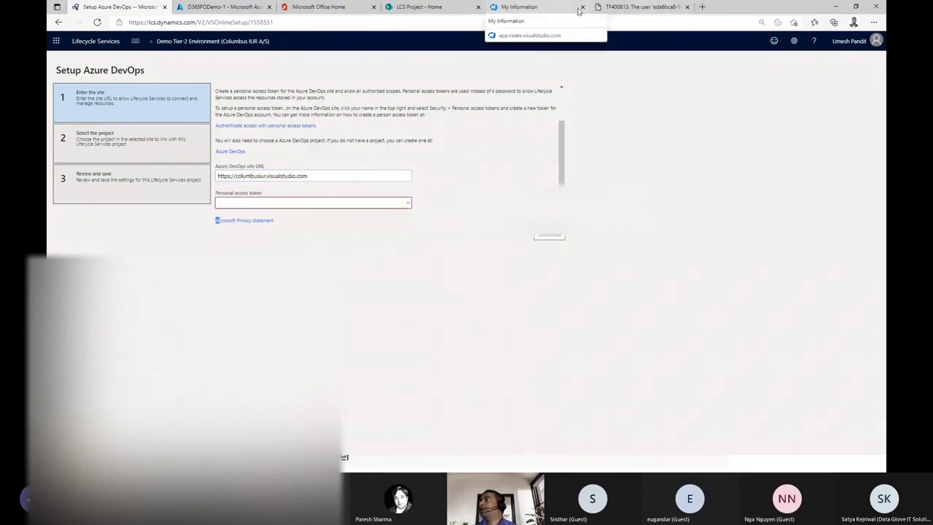
- Check the dev.azure.com/umpa organization, then close the access-denied and profile tabs
click(655, 7)
click(687, 6)
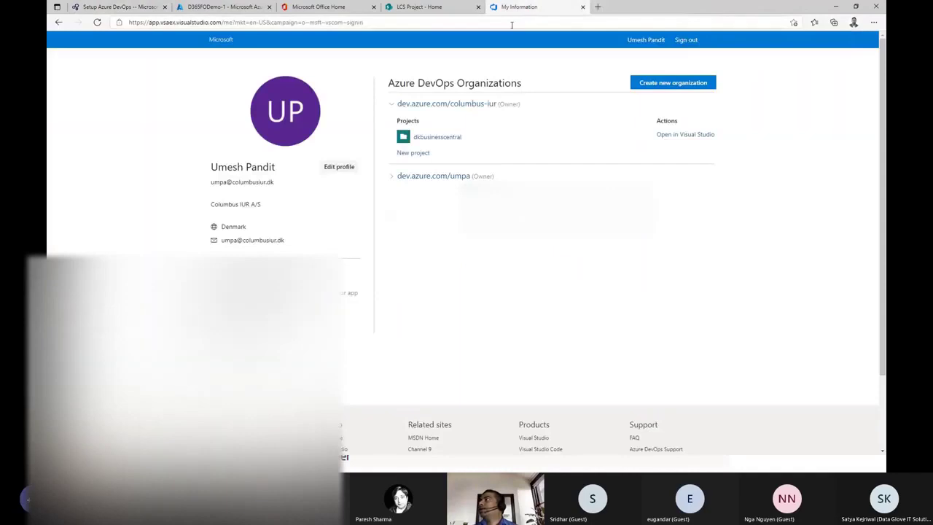
click(436, 176)
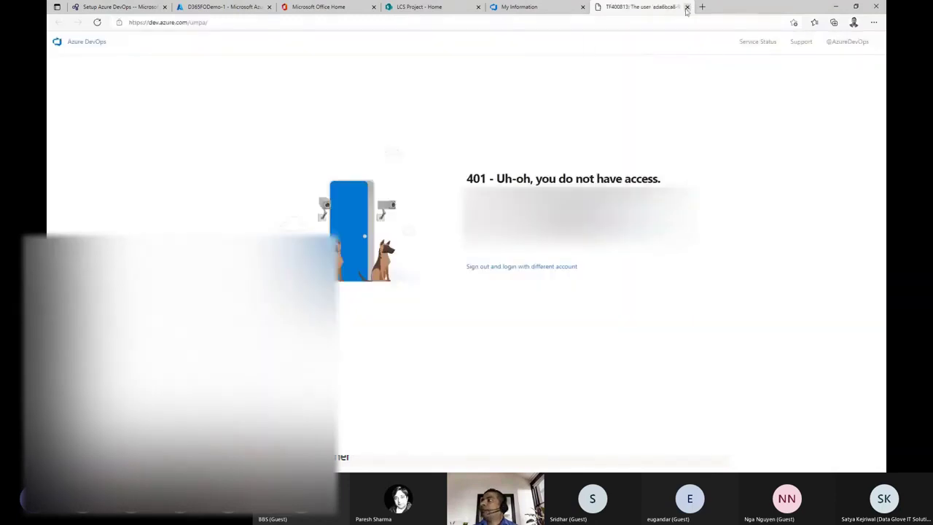
click(687, 7)
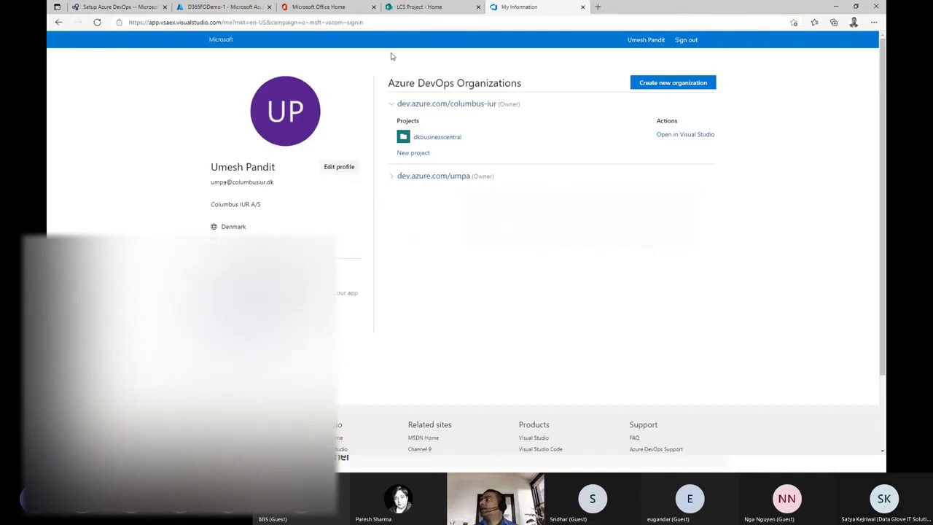
click(583, 7)
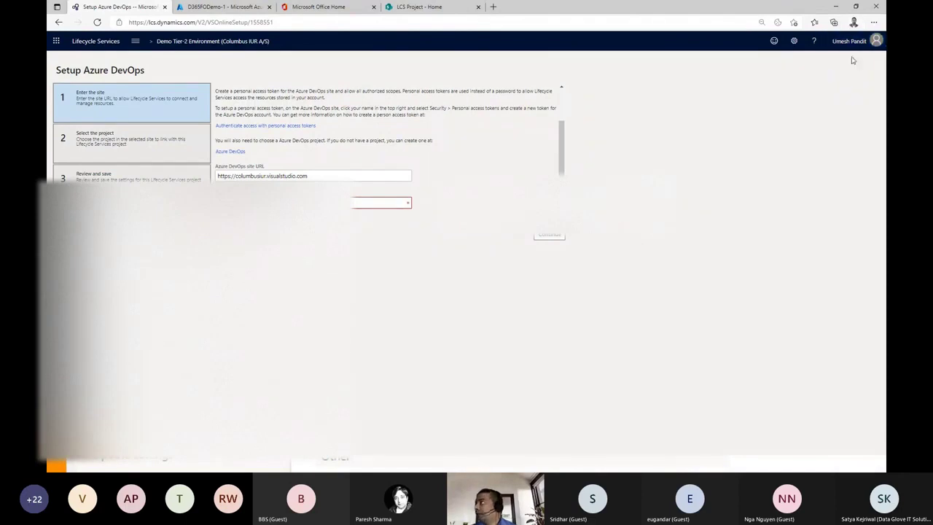
click(870, 41)
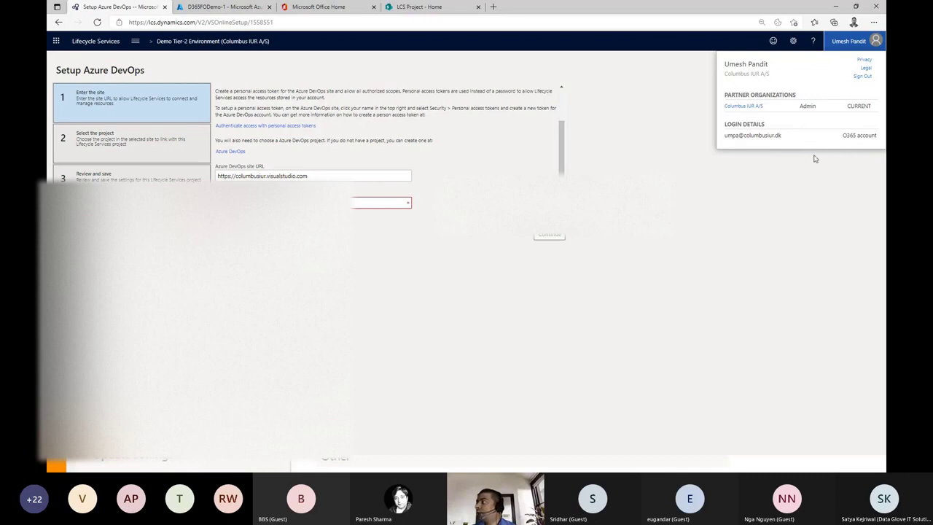
key(Escape)
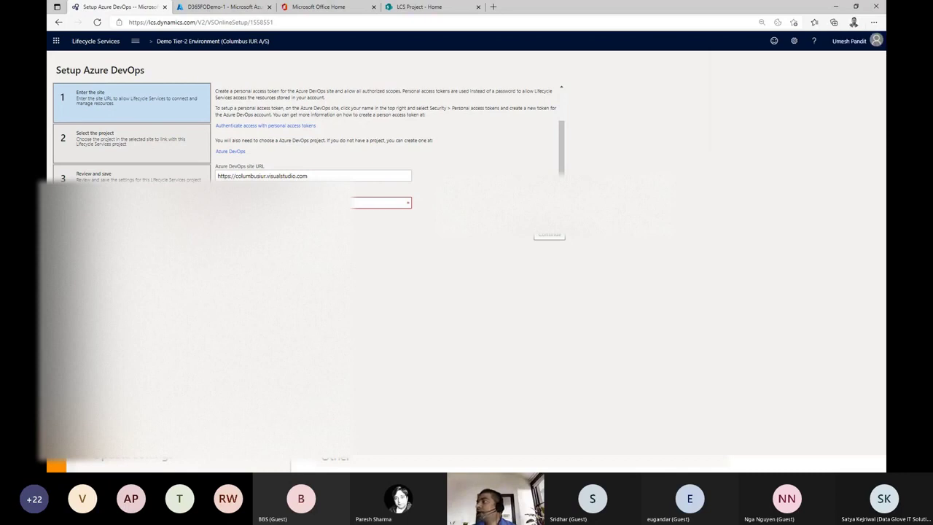
click(381, 202)
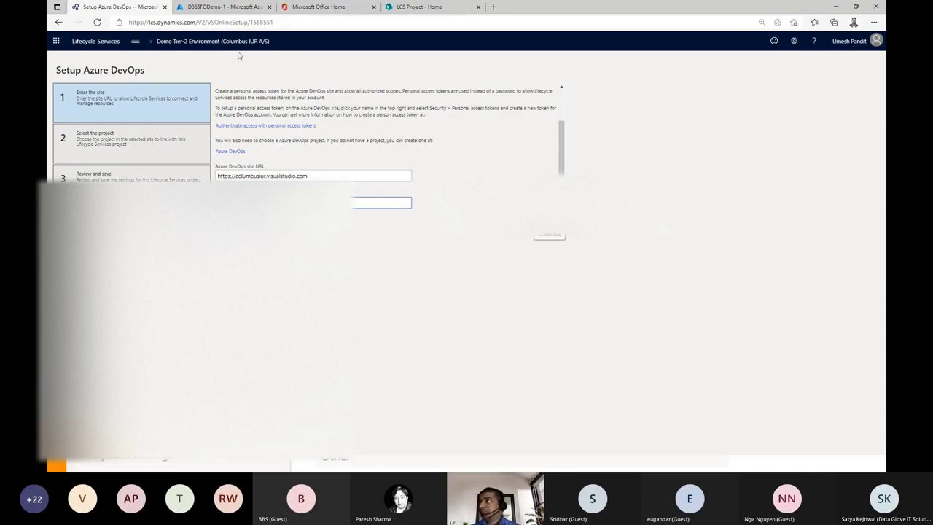
click(135, 41)
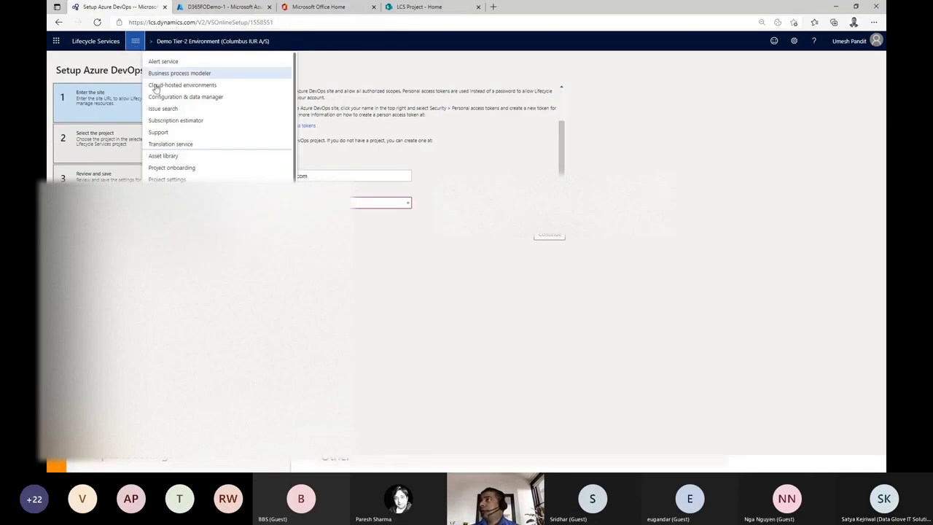
click(323, 145)
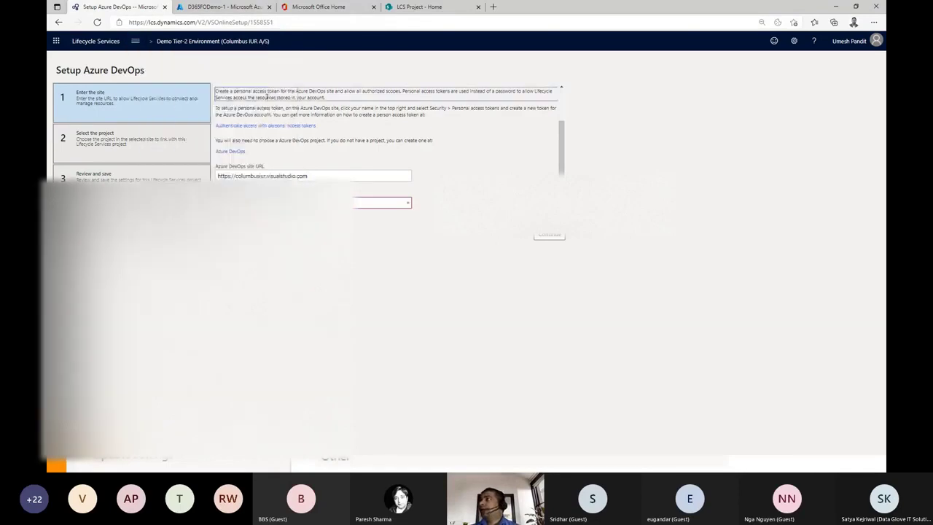
- Show the project's Azure connectors settings, then bring up the Azure portal home
click(59, 23)
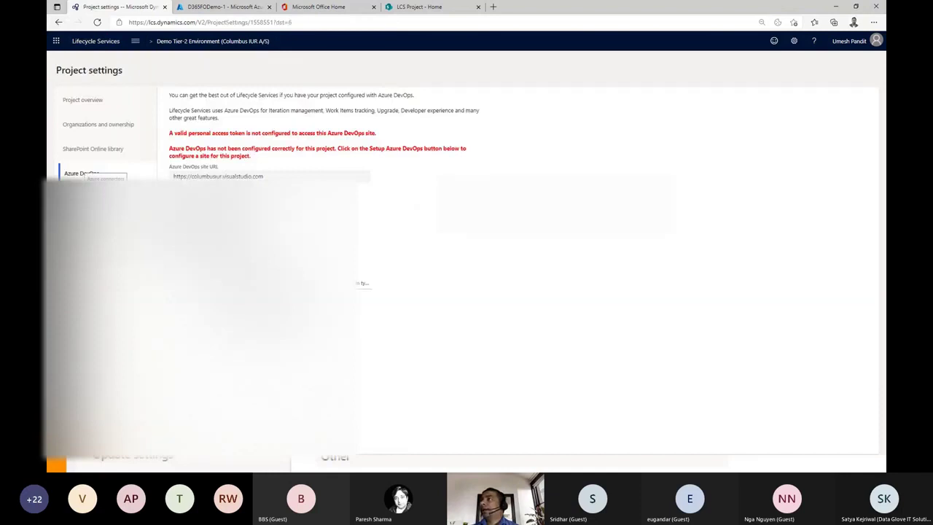
click(80, 185)
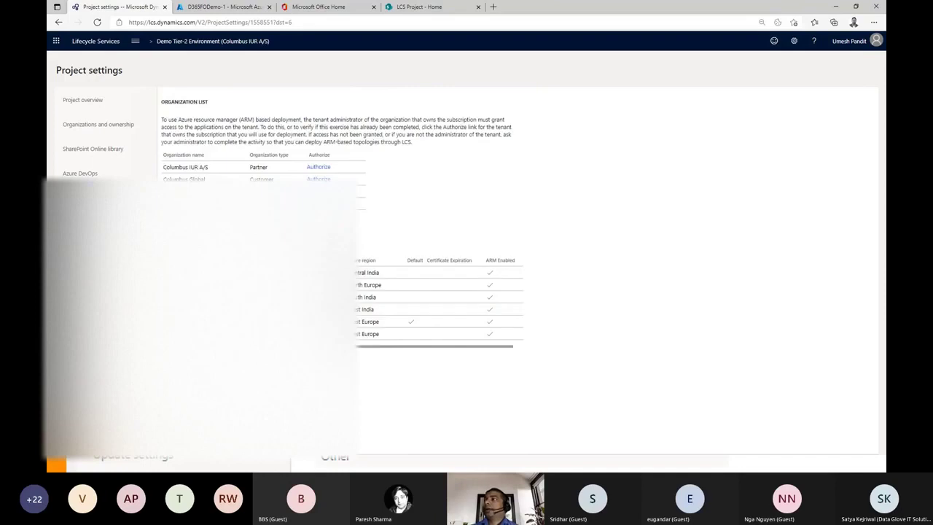
scroll(437, 299, right, 2)
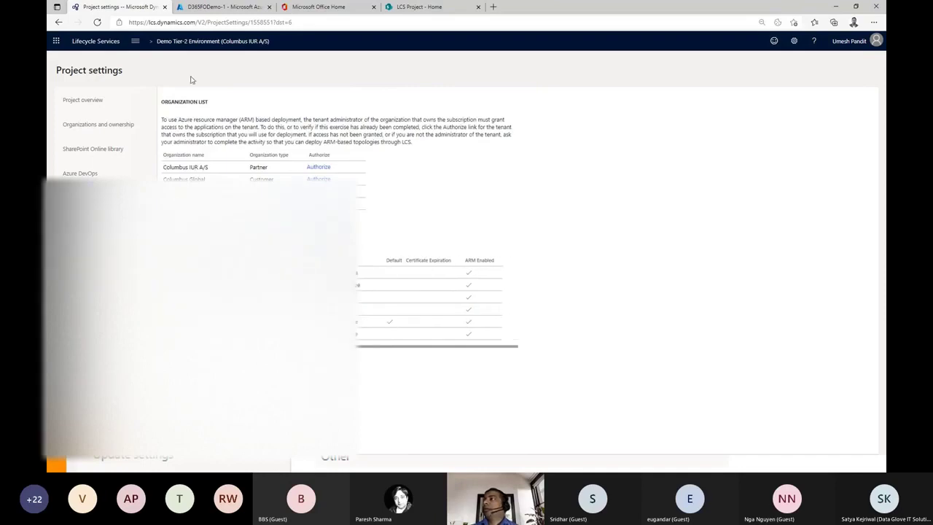
click(216, 9)
click(68, 57)
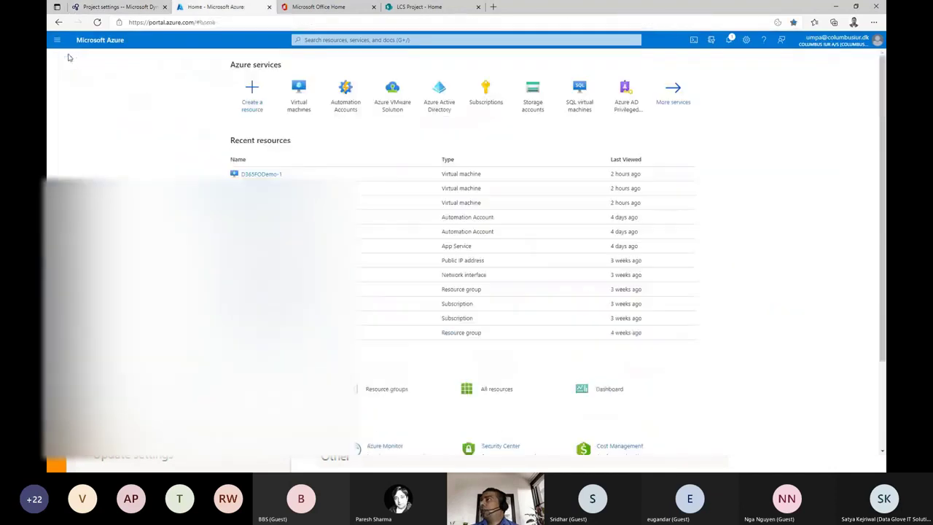
- Check Subscriptions, then open D365FODemo-1 from Recent resources and follow its subscription link
click(487, 104)
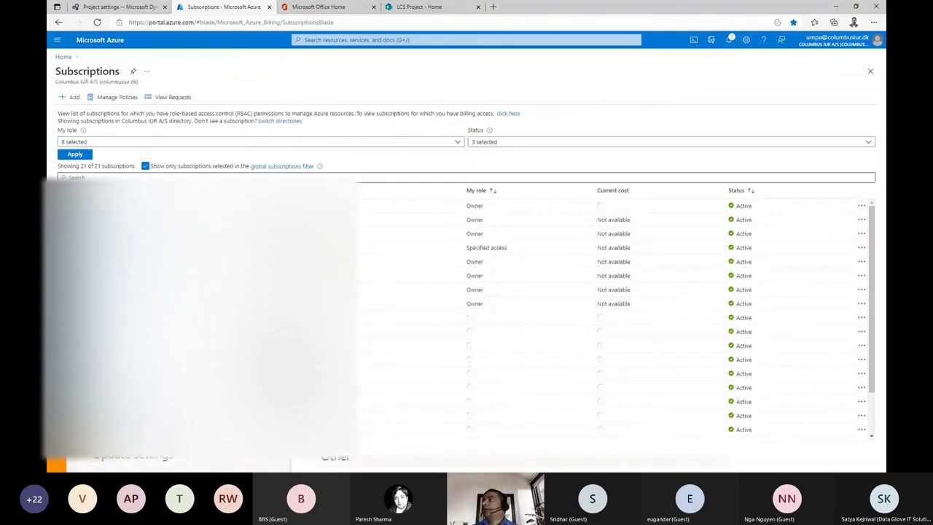
click(63, 57)
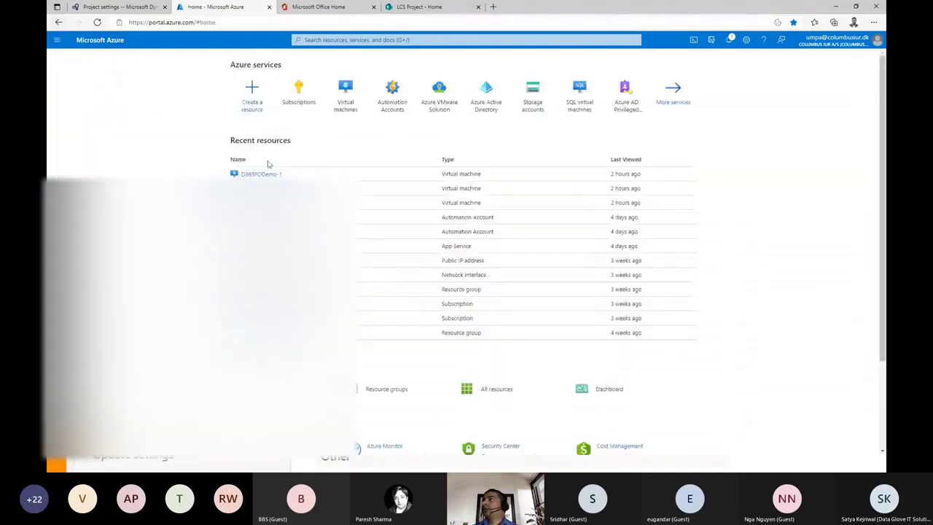
click(266, 174)
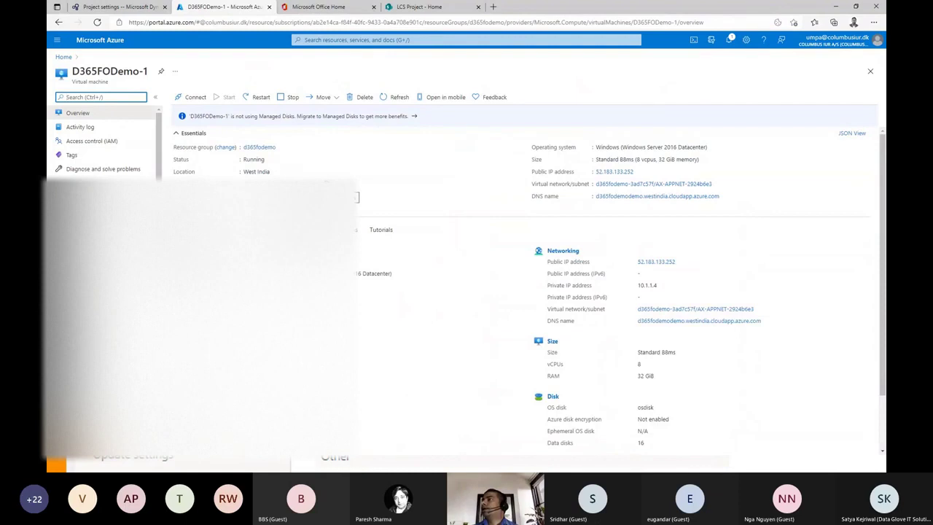
click(277, 184)
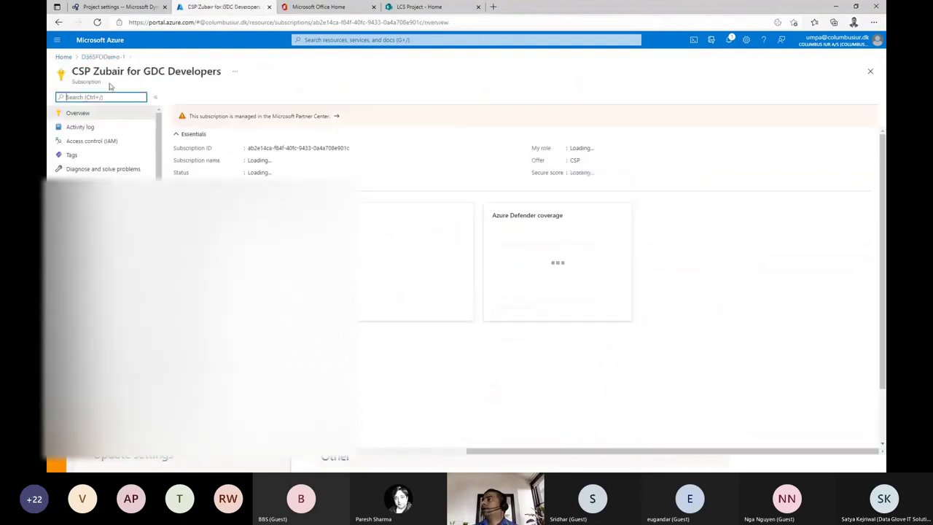
drag(72, 70, 222, 71)
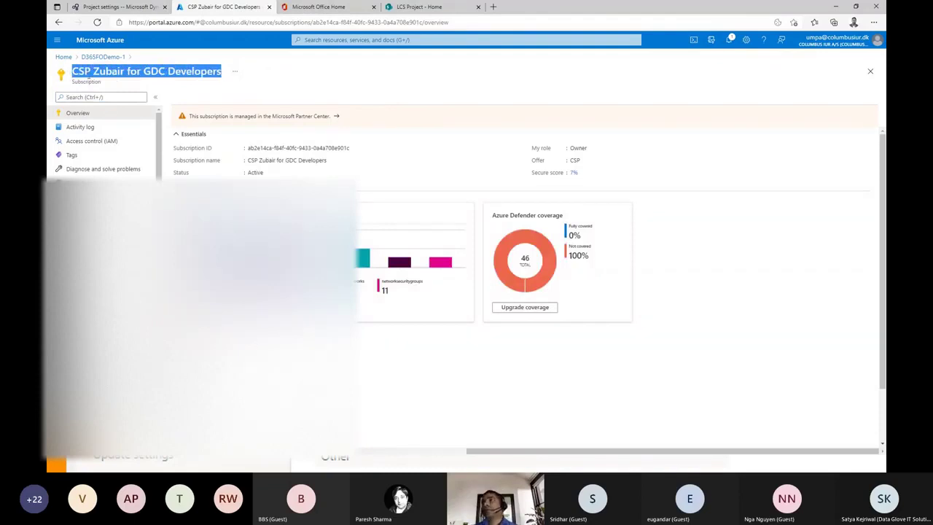
click(94, 74)
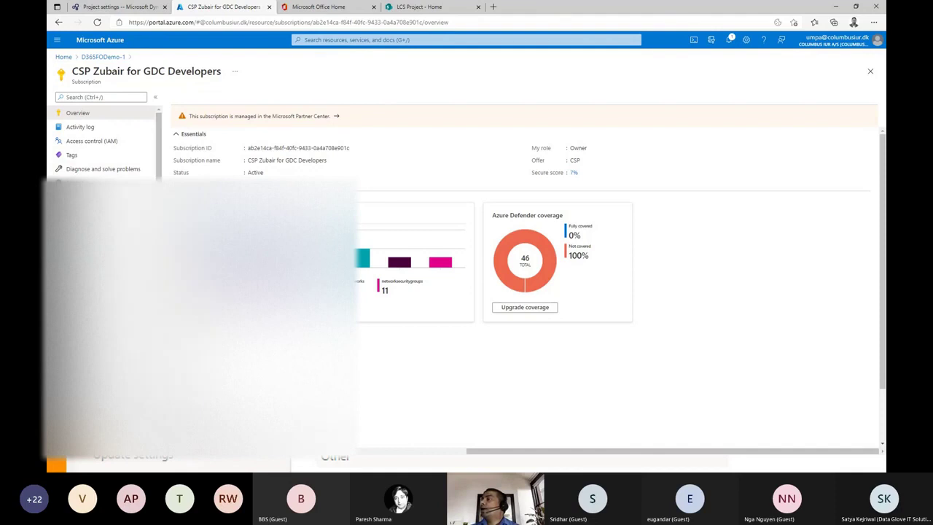
- Review the notes' Connect Azure and Login Azure: User + RG lines, then return to the subscription overview
click(117, 6)
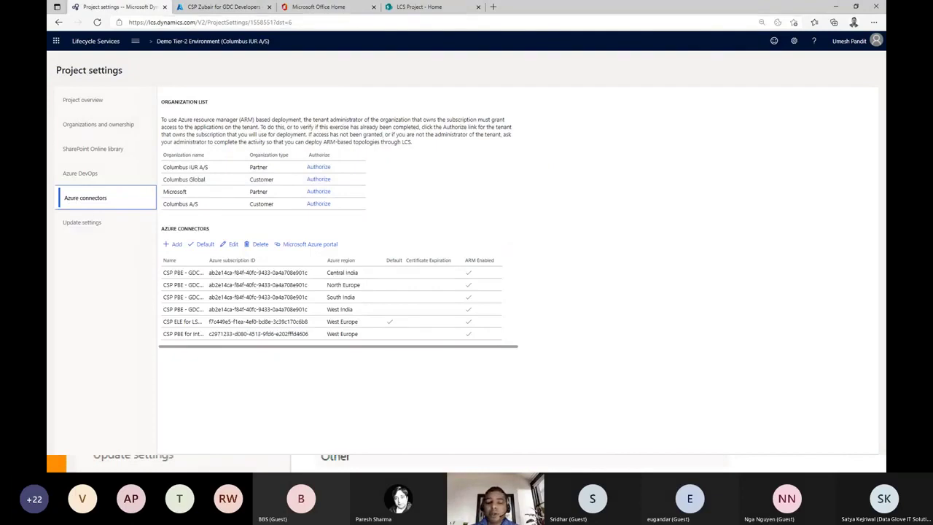
key(alt+Tab)
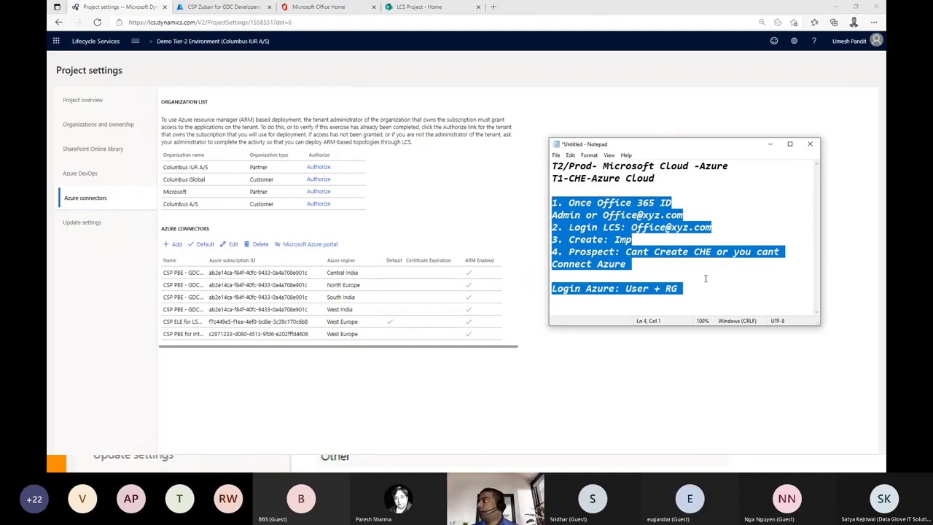
click(707, 278)
drag(708, 290, 552, 202)
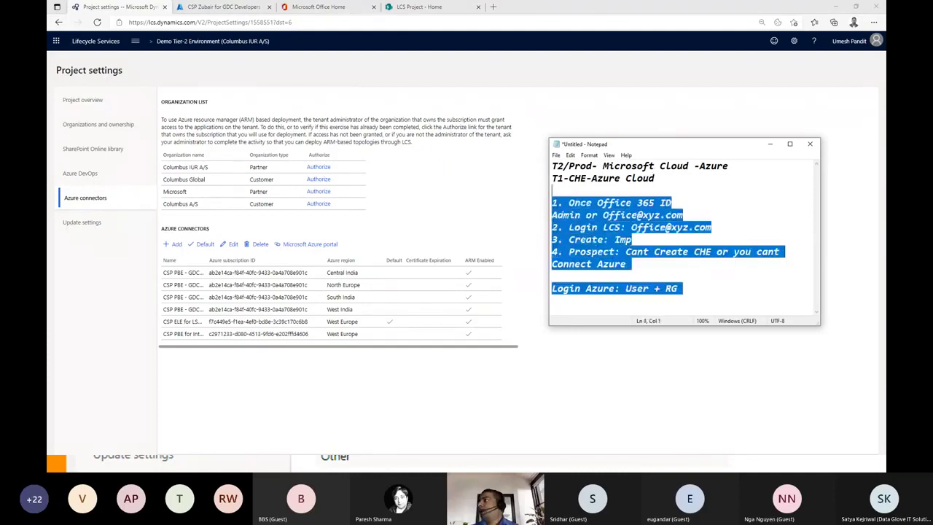
click(608, 275)
drag(695, 287, 557, 289)
click(626, 293)
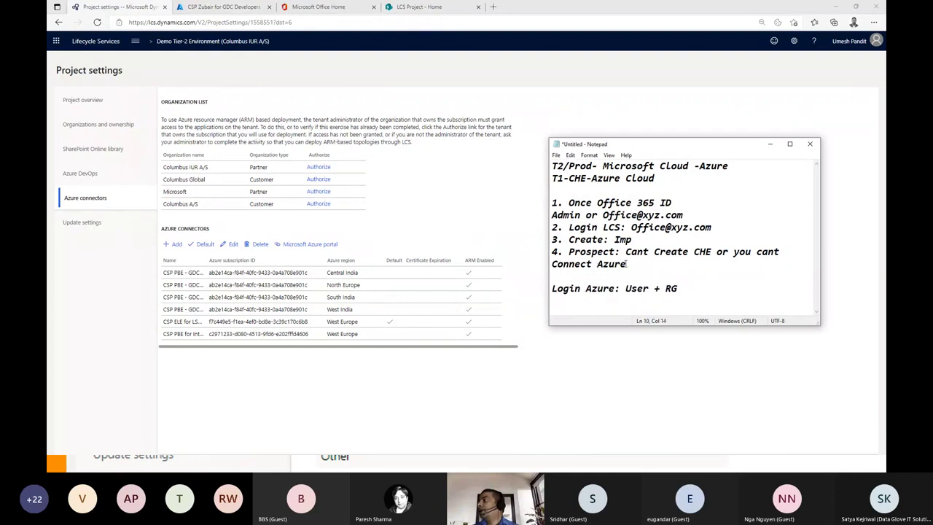
drag(626, 264, 552, 265)
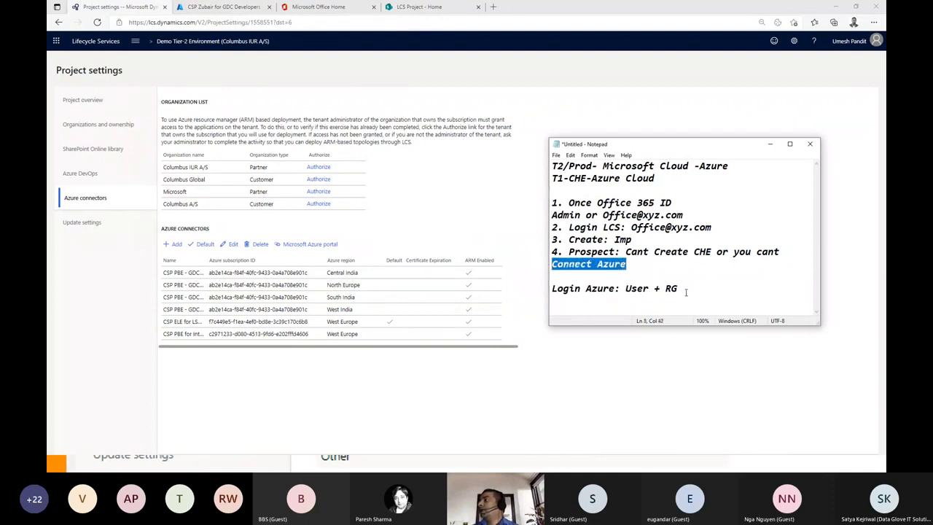
click(651, 289)
drag(659, 289, 678, 288)
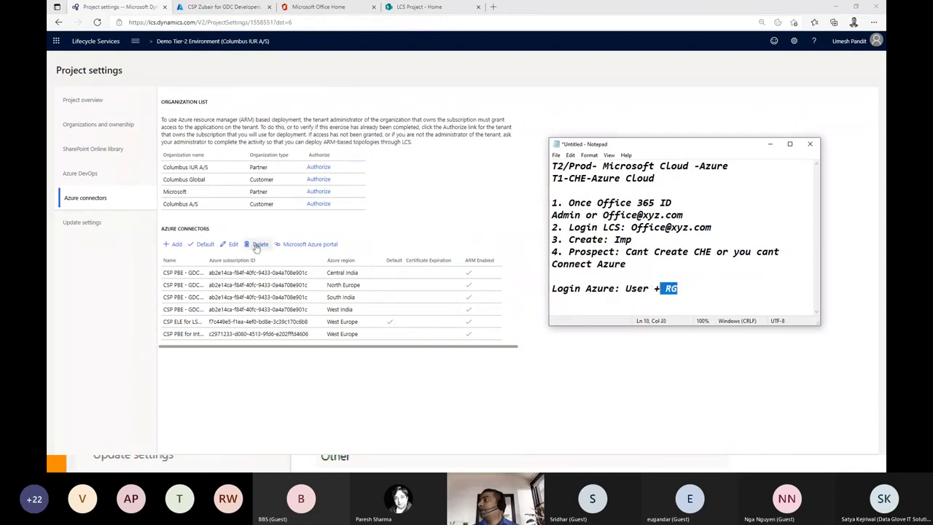
click(219, 6)
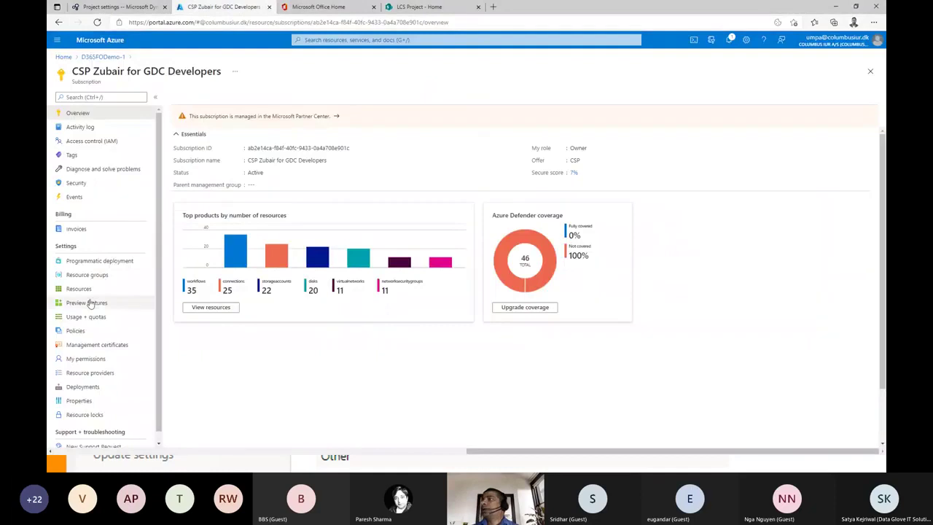
- Start adding a new Azure connector in LCS and give it a test name
click(97, 143)
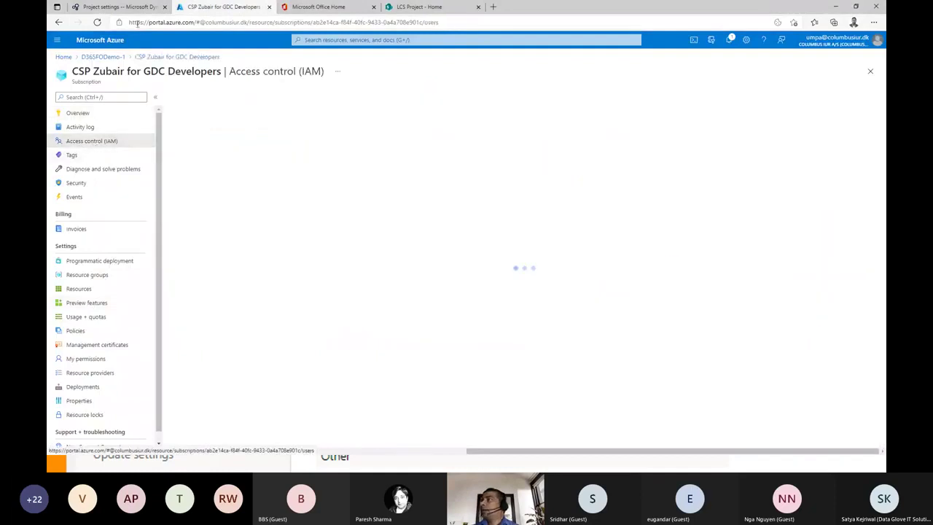
click(111, 9)
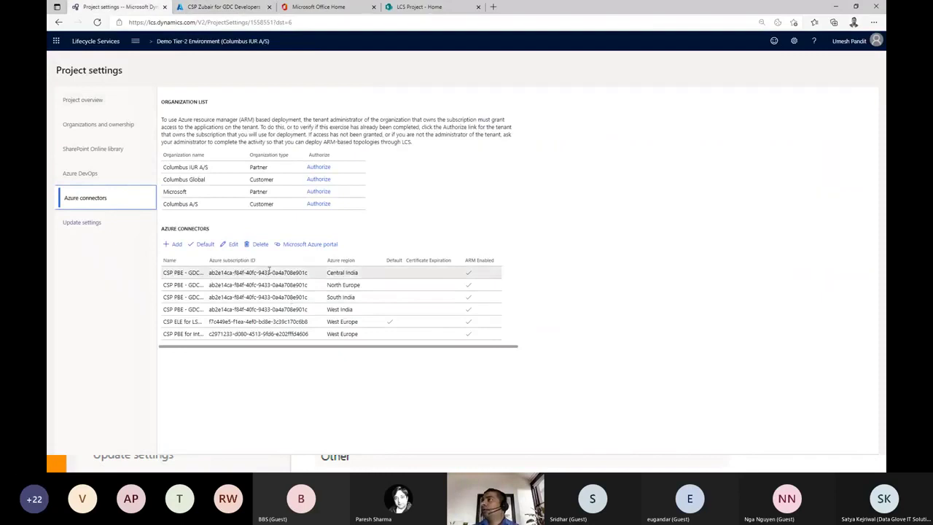
click(173, 246)
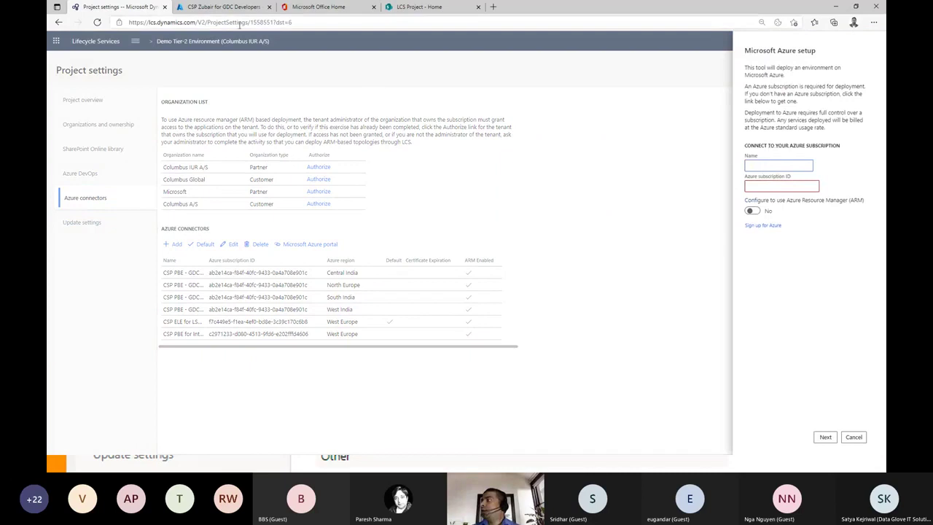
click(224, 9)
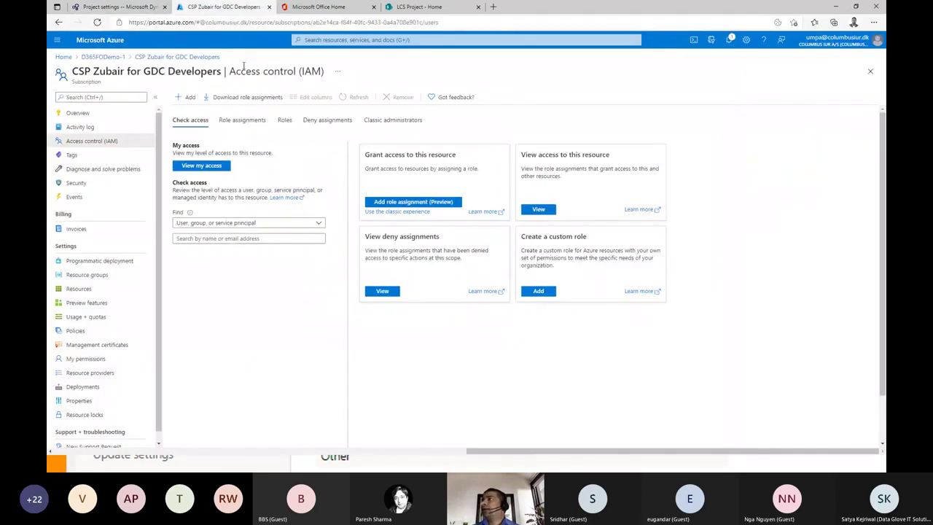
click(151, 58)
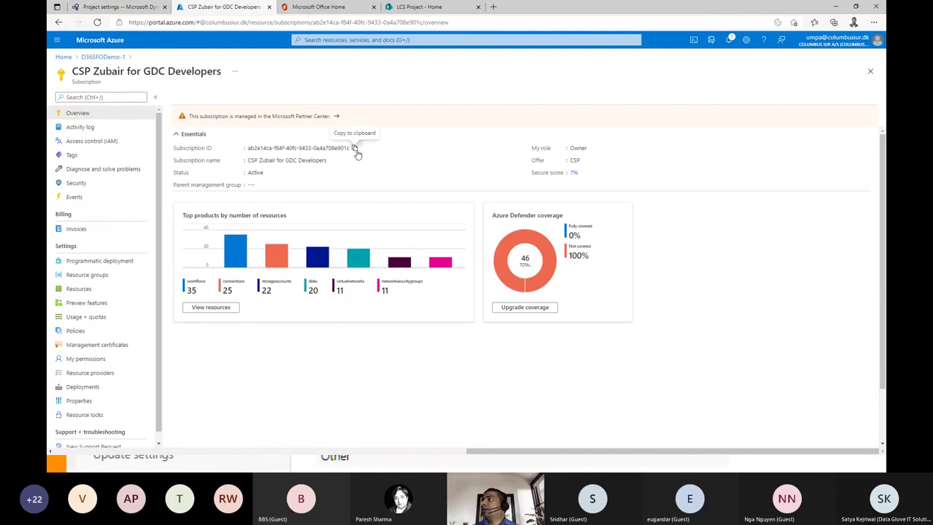
click(332, 162)
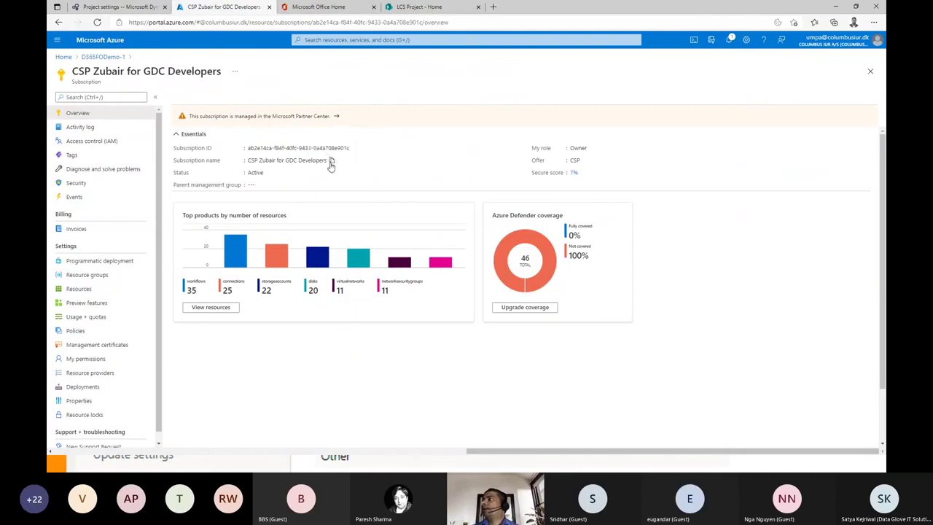
click(138, 7)
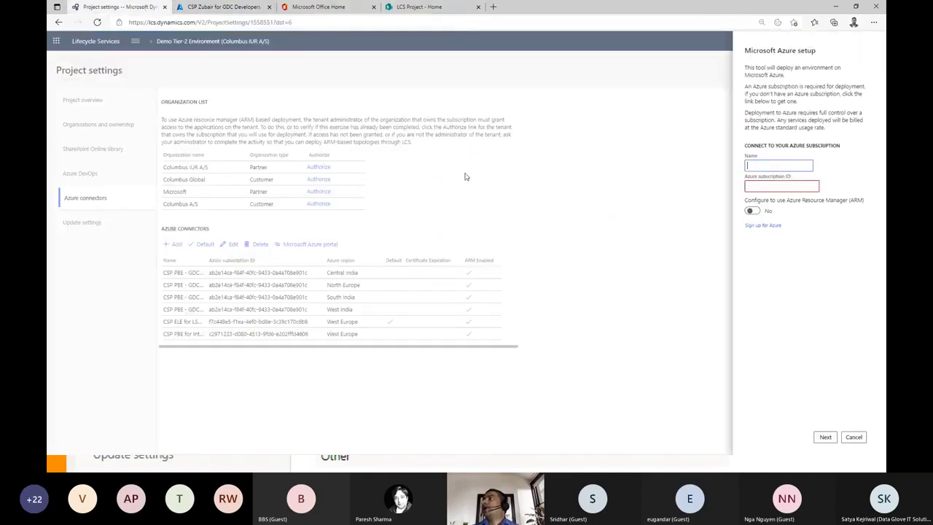
click(754, 166)
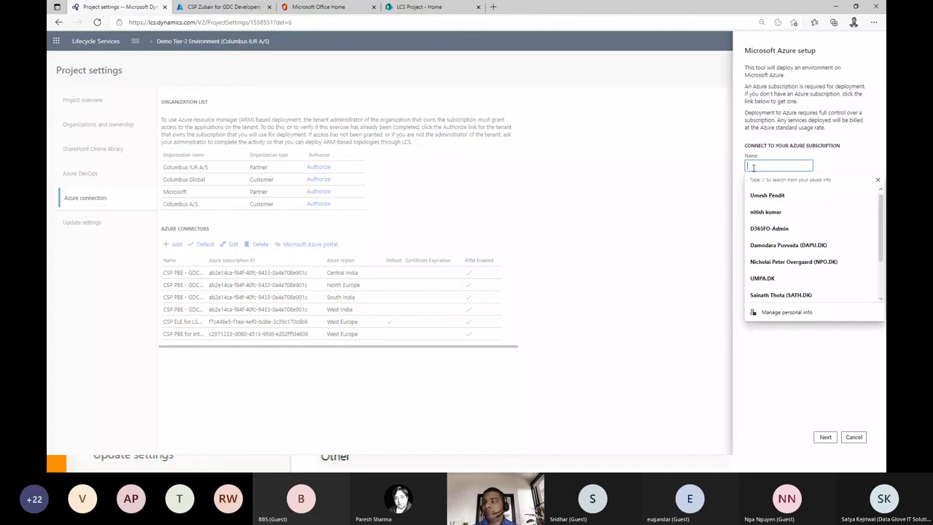
key(ctrl+v)
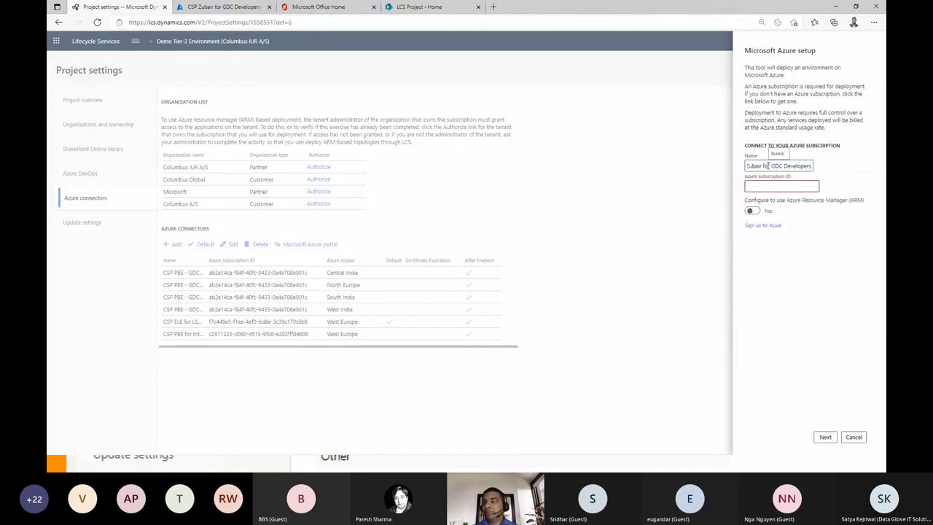
key(ctrl+a)
key(BackSpace)
text(Umes)
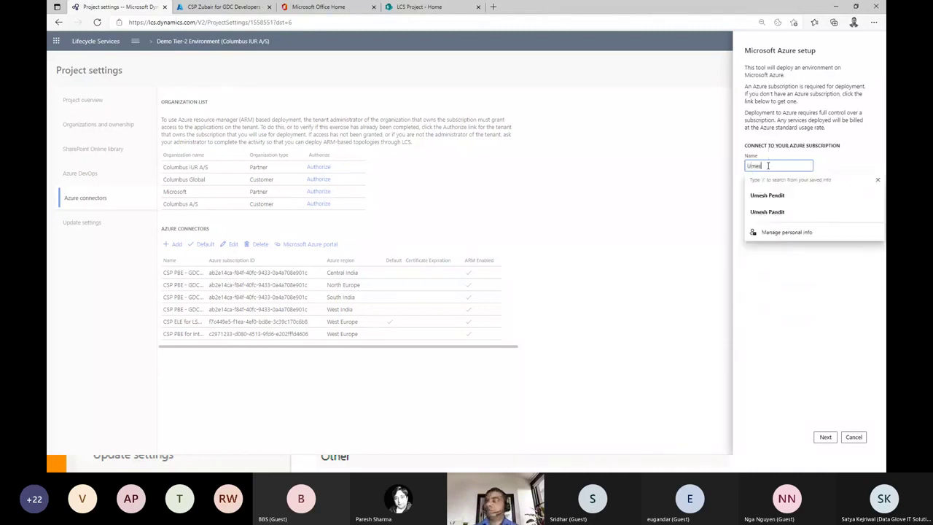
text(h Test)
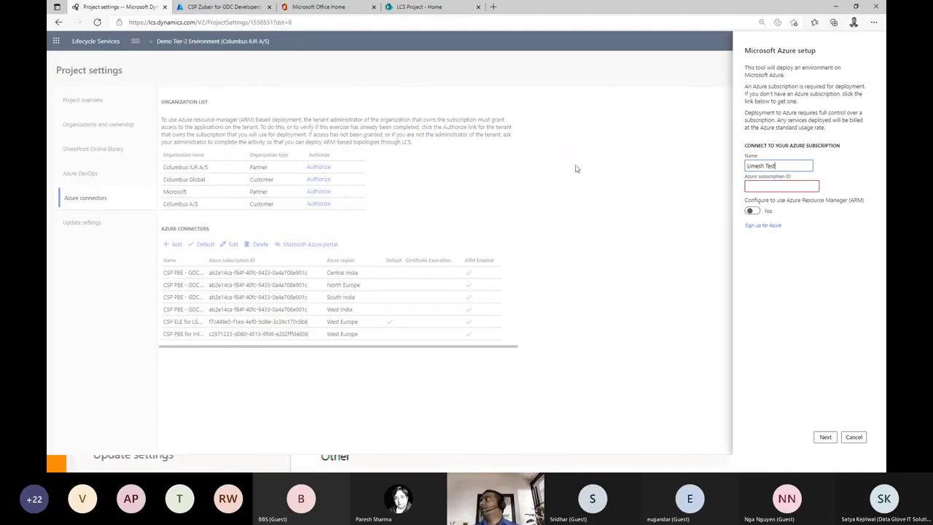
- Paste the copied subscription ID, set Azure Resource Manager to Yes, and continue to the next step
click(219, 9)
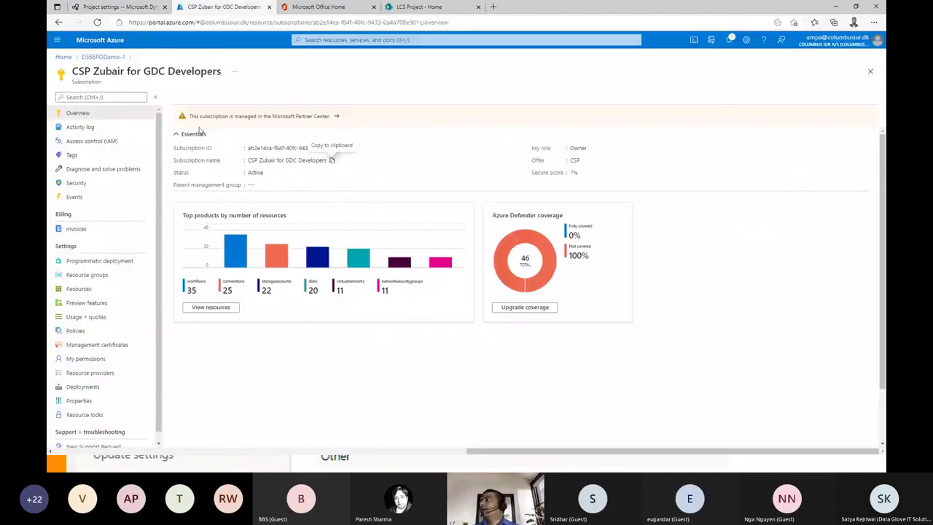
click(355, 148)
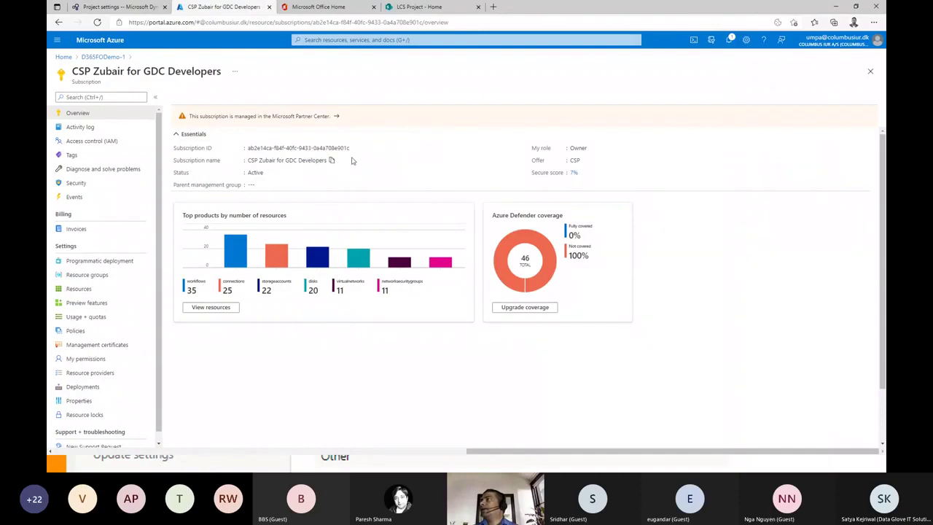
click(419, 7)
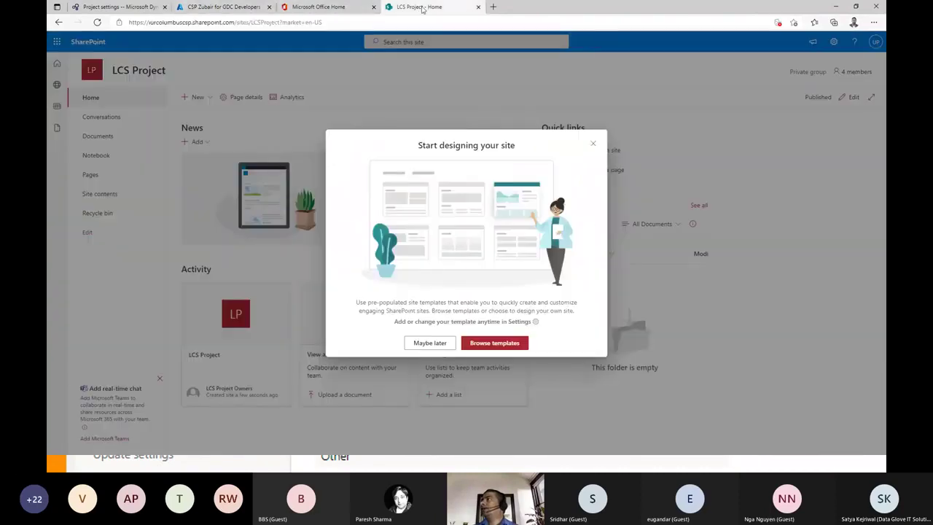
click(219, 7)
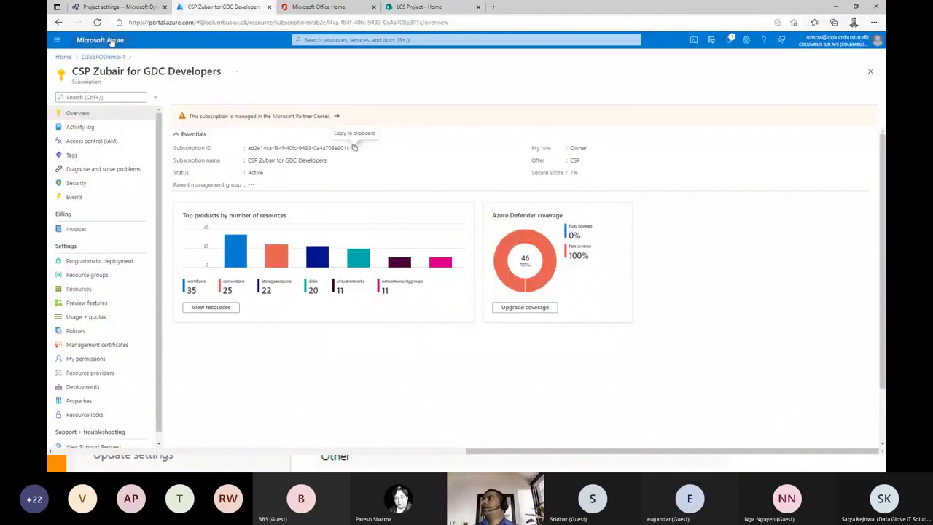
click(107, 8)
click(754, 185)
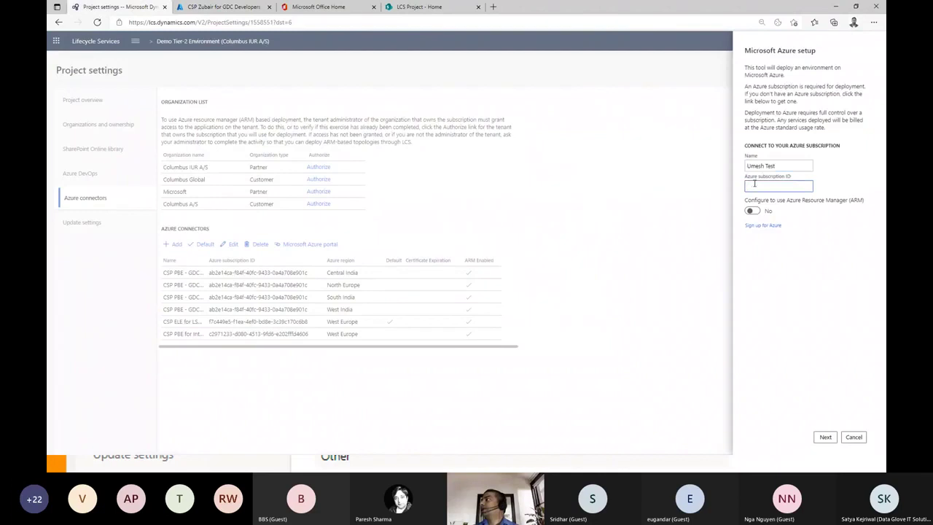
key(ctrl+v)
click(751, 210)
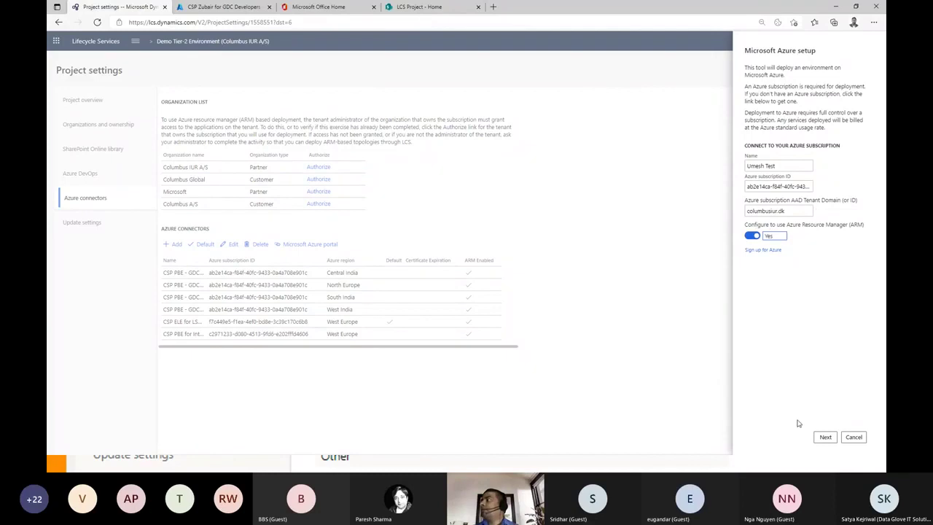
click(825, 437)
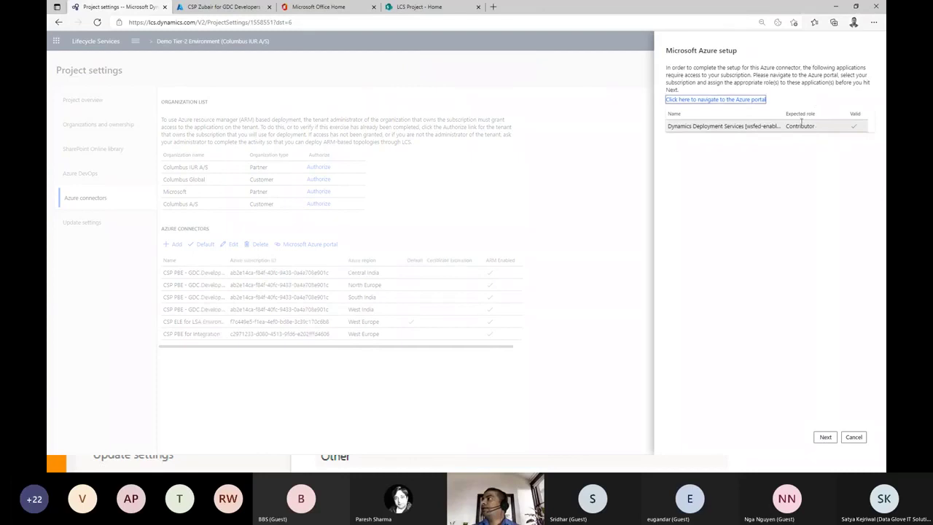
- Copy 'Dynamics Deployment Services [wsfed-enabled]' onto line 9 of the notes, then go back to Azure
click(828, 129)
click(707, 127)
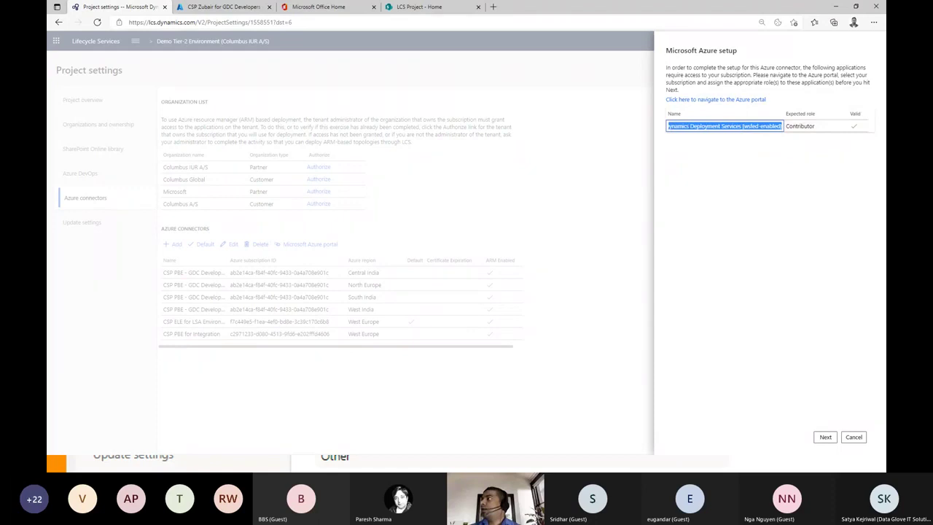
click(783, 126)
key(alt+Tab)
key(alt+Tab)
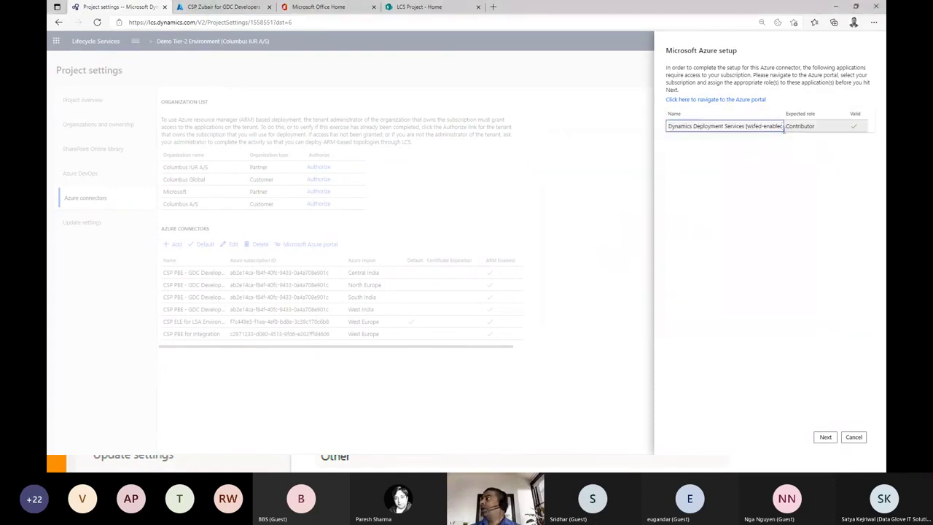
drag(669, 126, 781, 136)
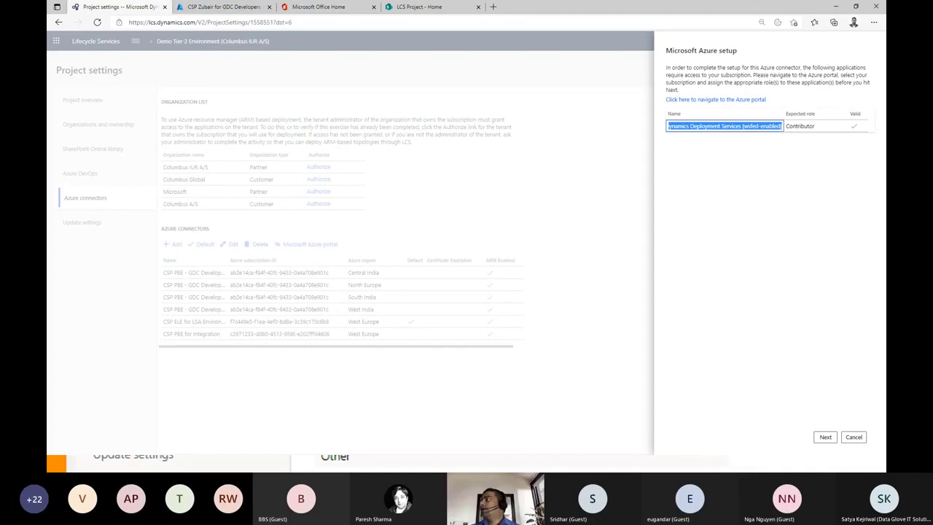
key(alt+Tab)
click(649, 289)
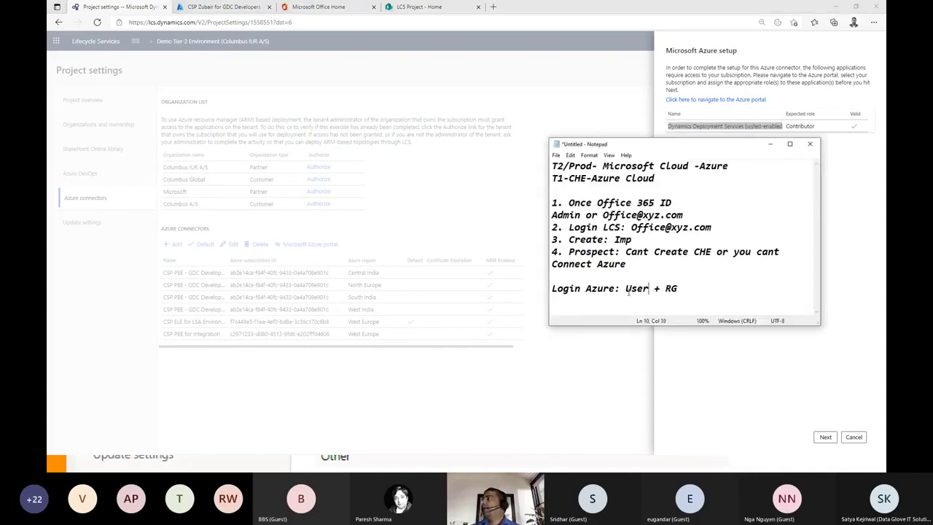
click(598, 277)
text(Dynamics Deployment Services [wsfed-enabled])
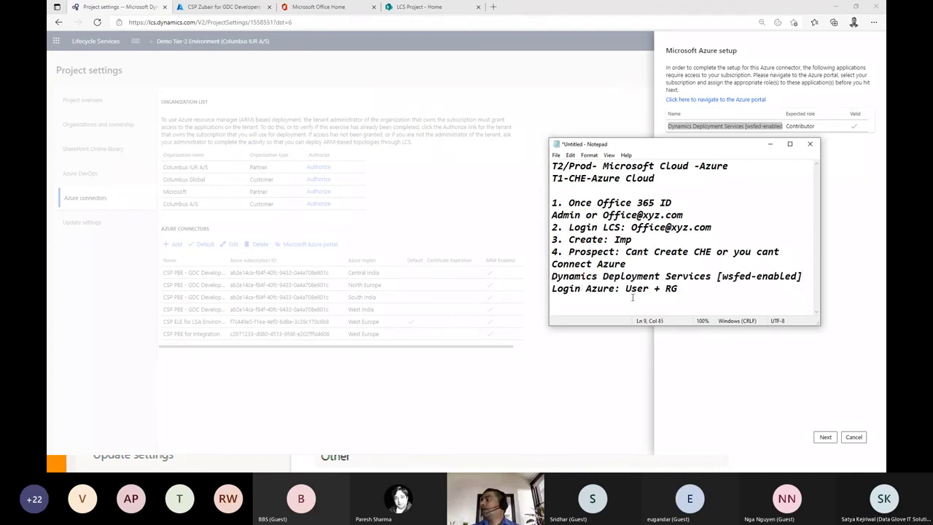
drag(625, 288, 672, 288)
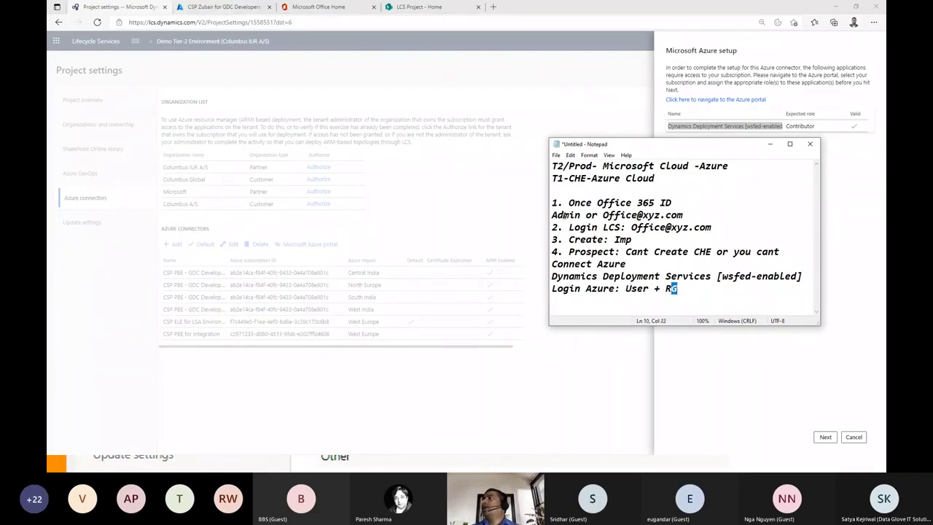
click(848, 223)
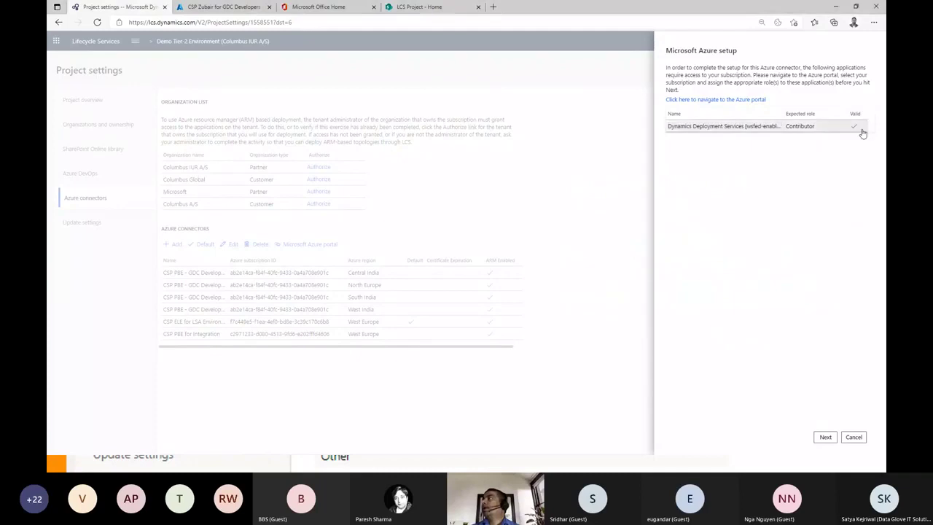
click(212, 9)
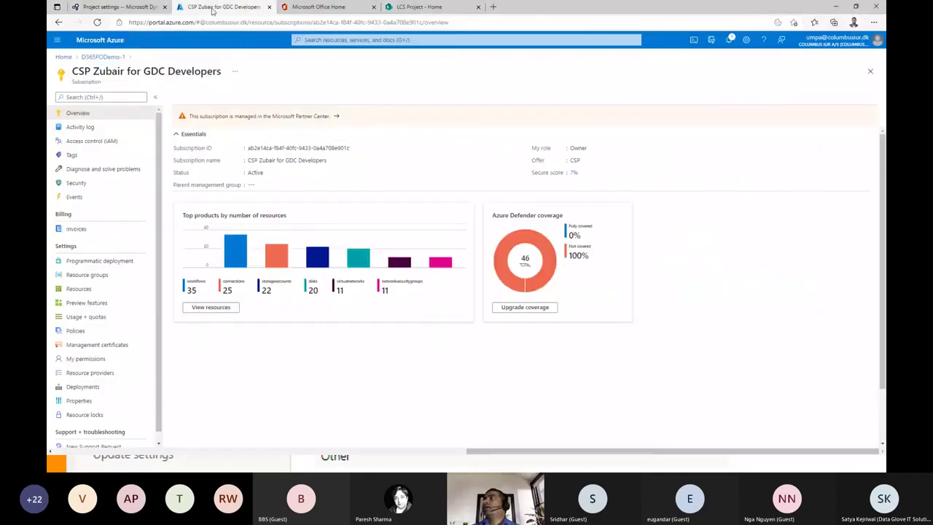
- Add a Contributor role assignment in Access control (IAM) for Dynamics Deployment Services [wsfed-enabled] and save
click(111, 141)
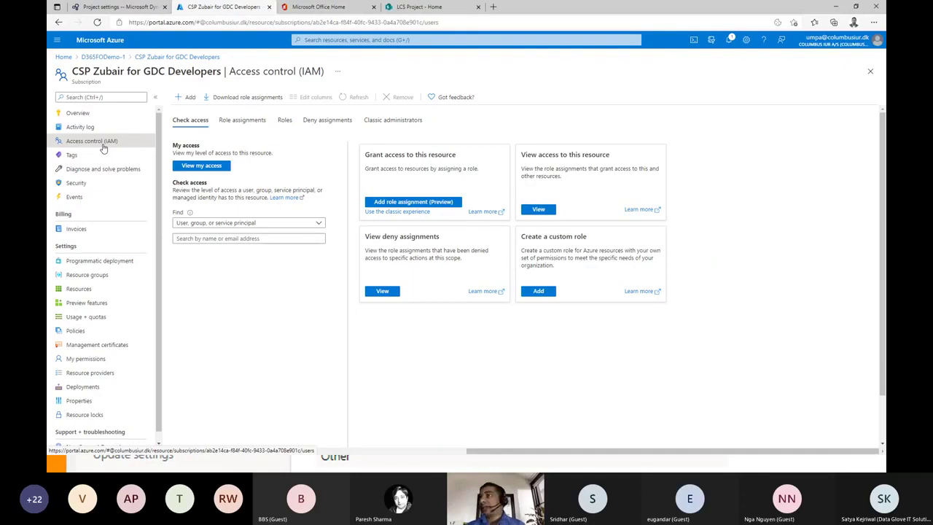
click(188, 96)
click(195, 119)
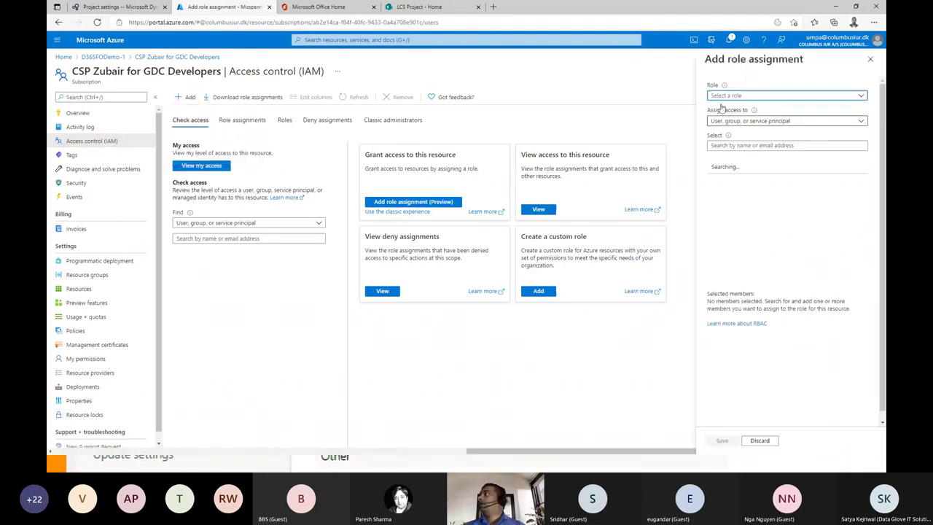
click(721, 97)
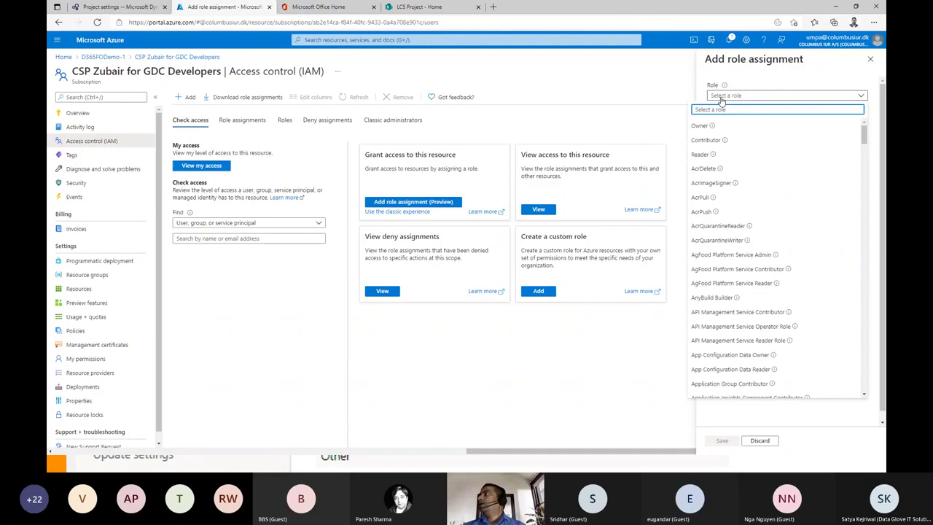
click(720, 141)
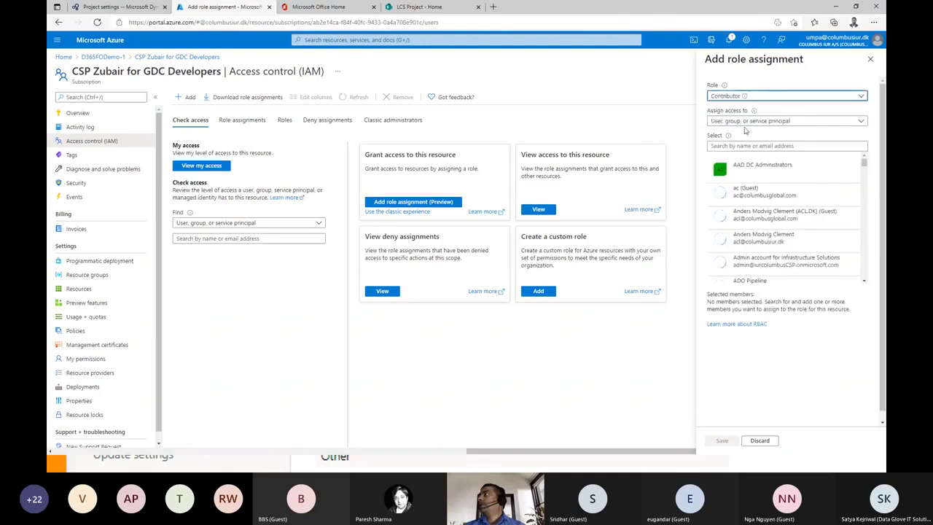
click(729, 146)
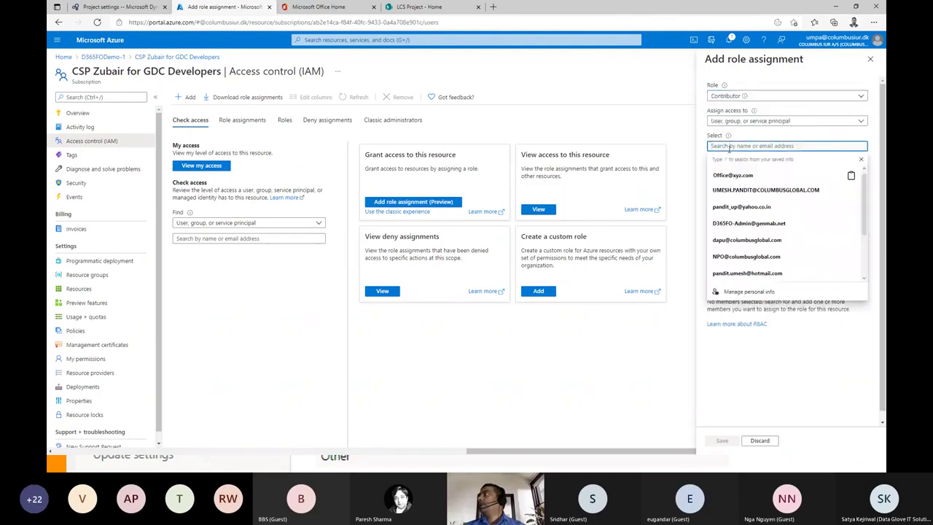
text(Dynamics Deployment Services [wsfed-enabled])
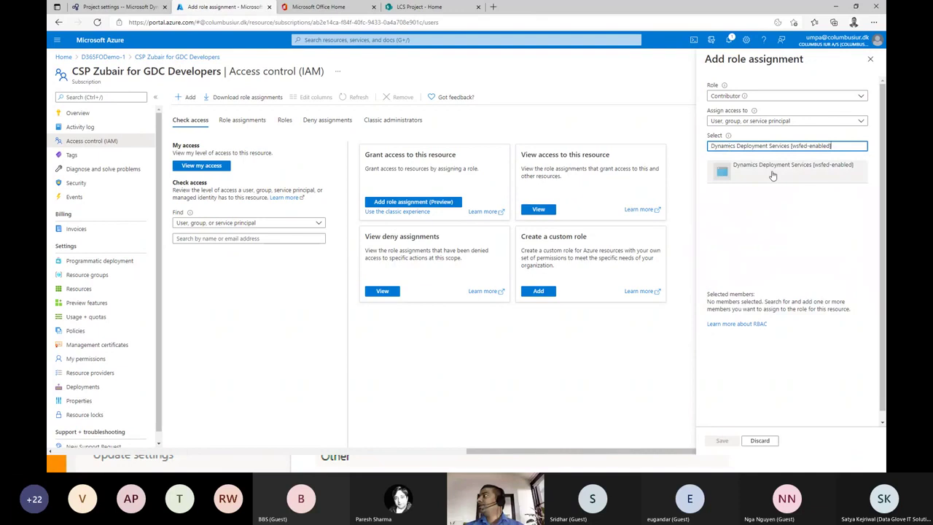
click(764, 173)
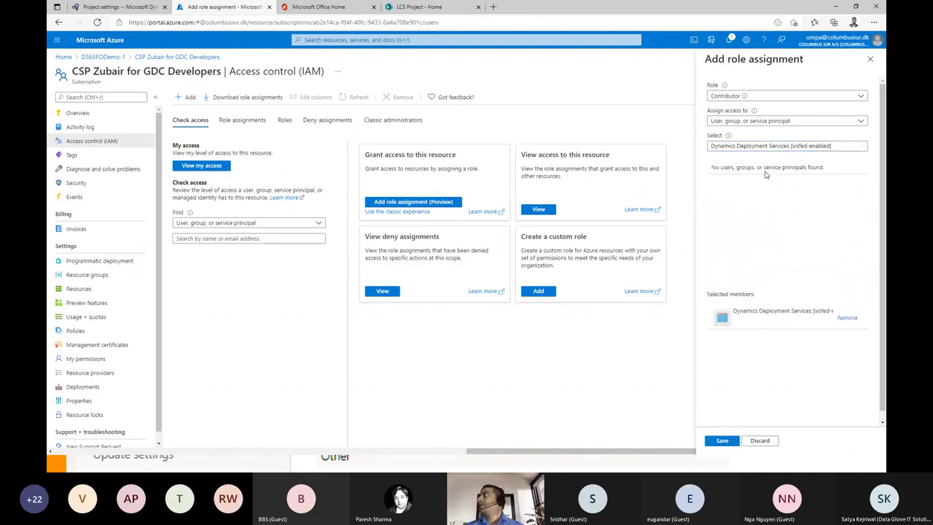
click(722, 441)
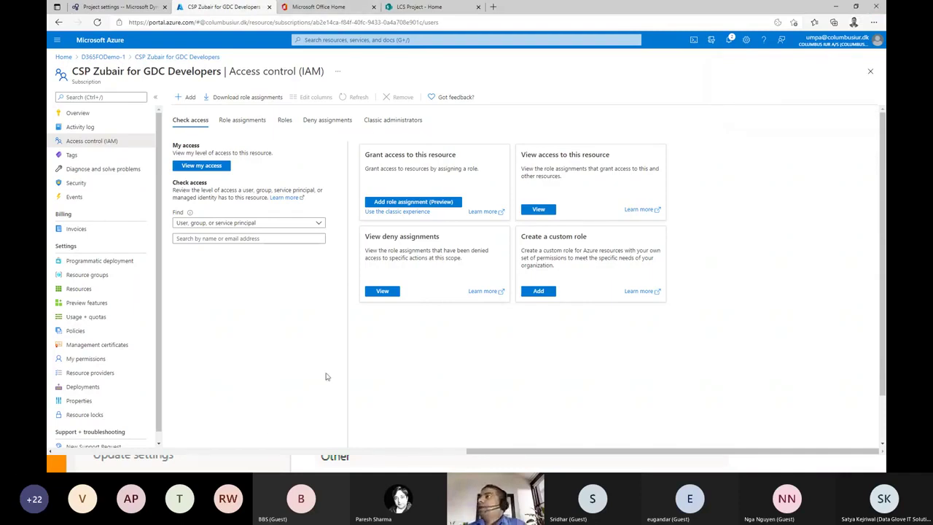
- Move past the authorization step, choose East US as the Azure region, and connect
click(109, 7)
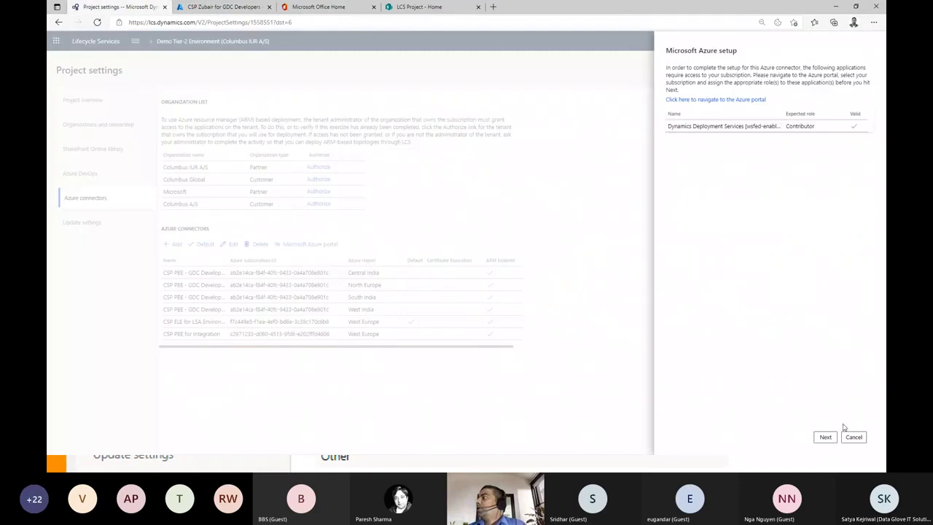
click(825, 436)
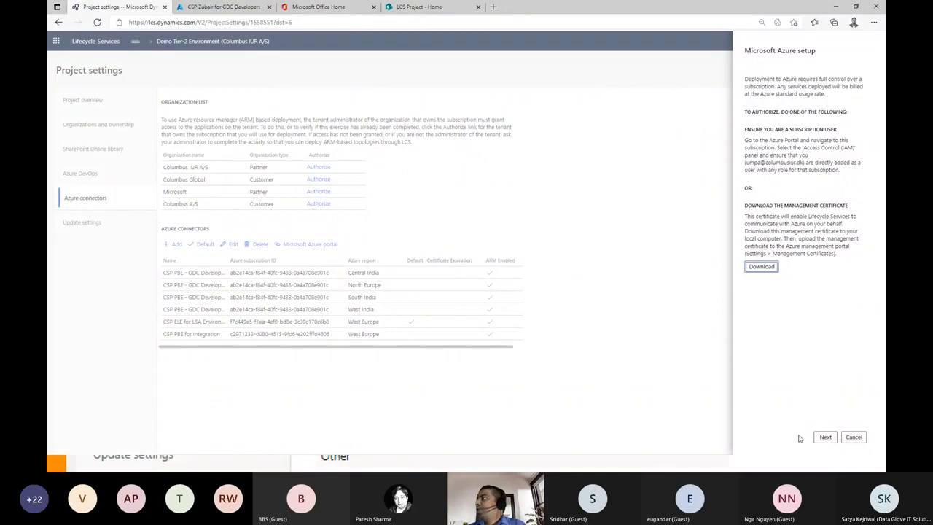
click(826, 437)
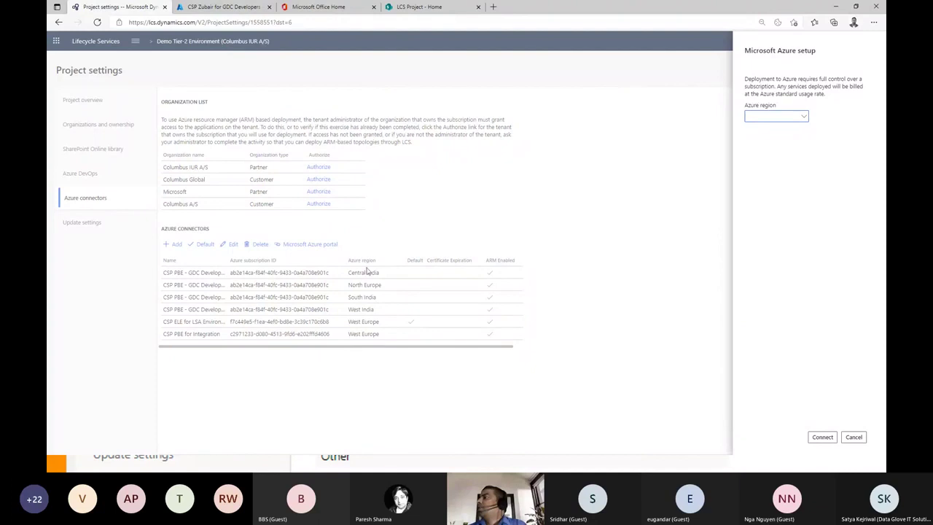
click(802, 118)
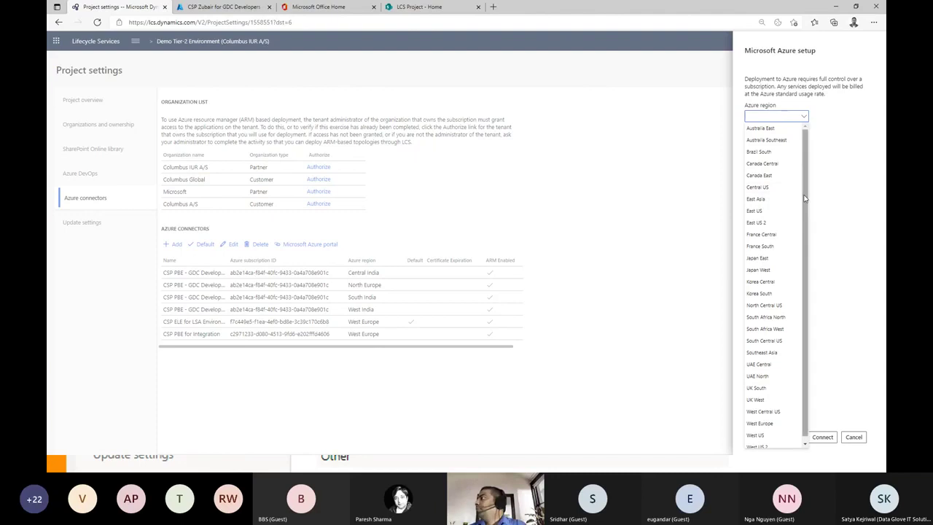
click(758, 211)
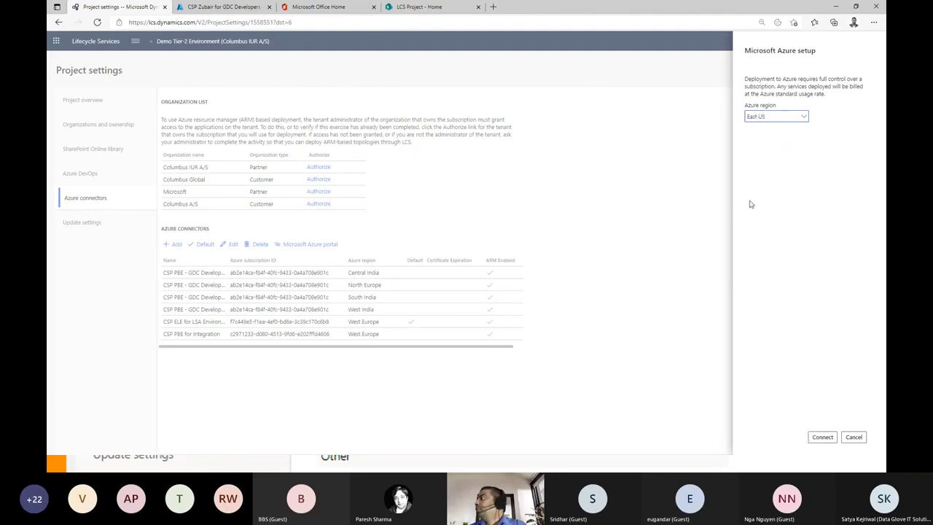
click(820, 438)
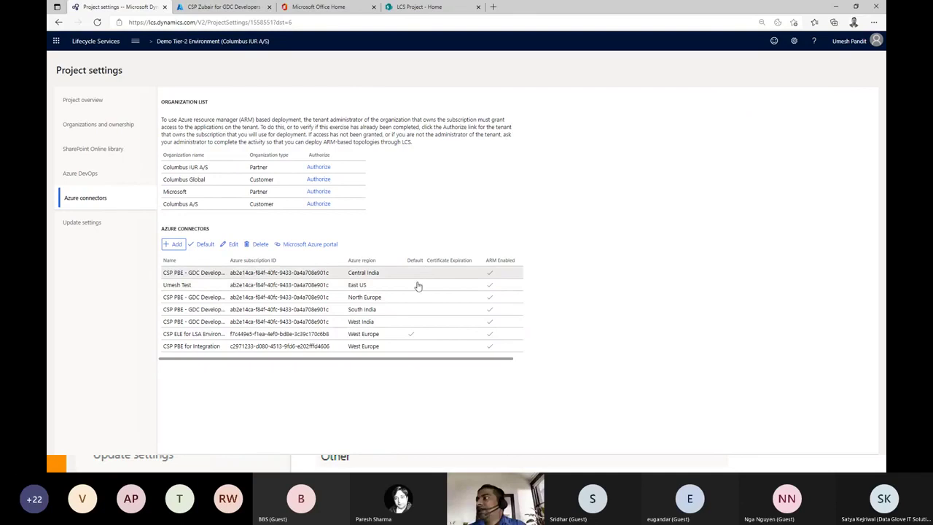
- Select the new East US connector row, then minimize the browser
click(182, 285)
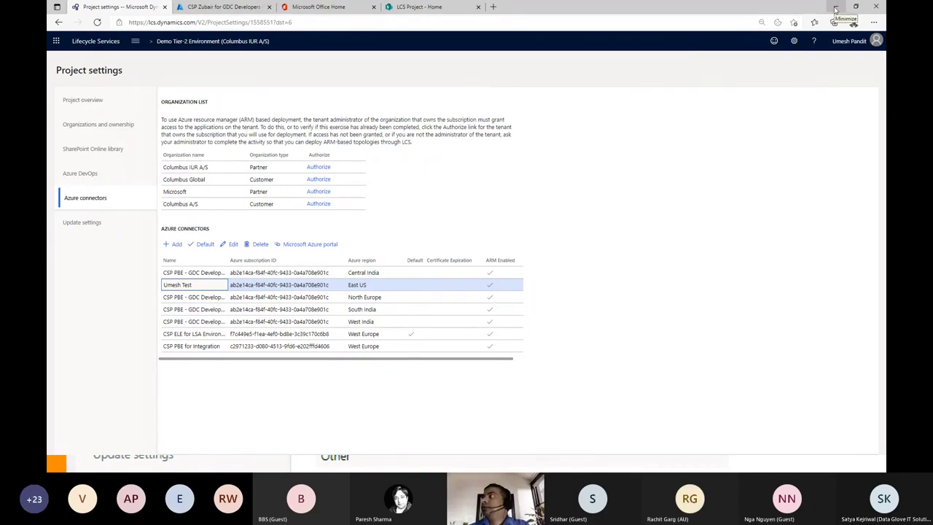
click(836, 10)
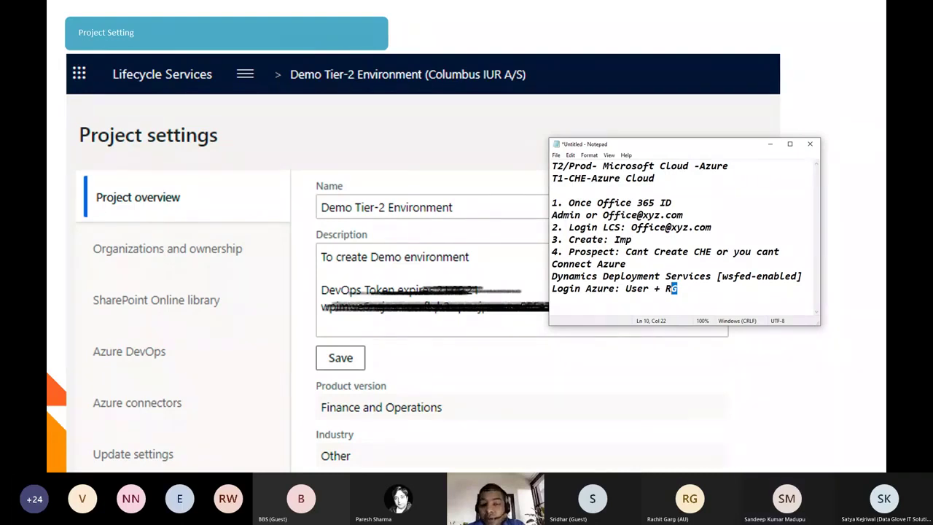
- Bring the notes back in front and move the Notepad window up and to the left
key(alt+Tab)
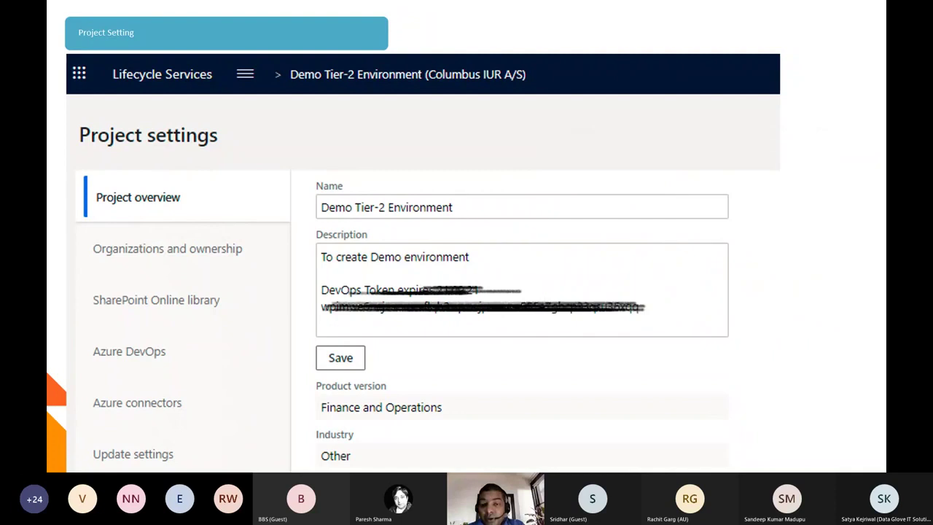
key(alt+Tab)
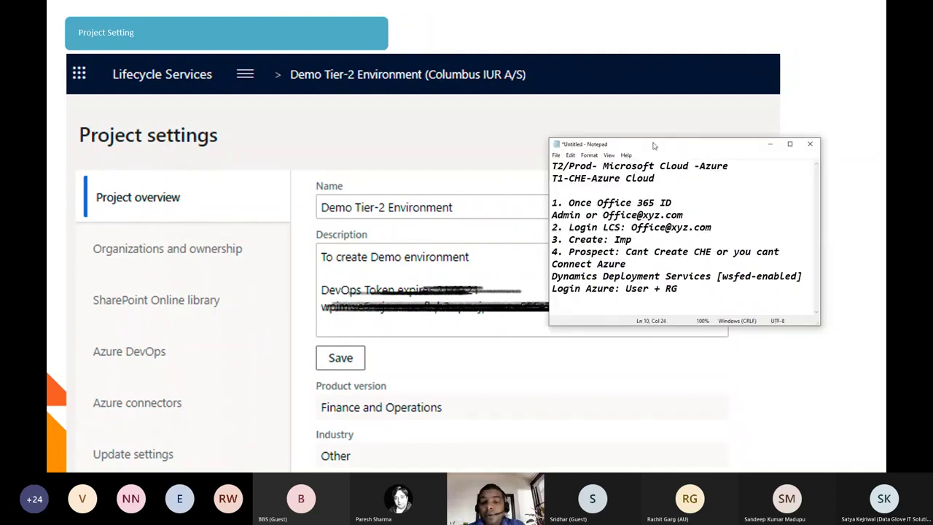
drag(651, 144, 603, 75)
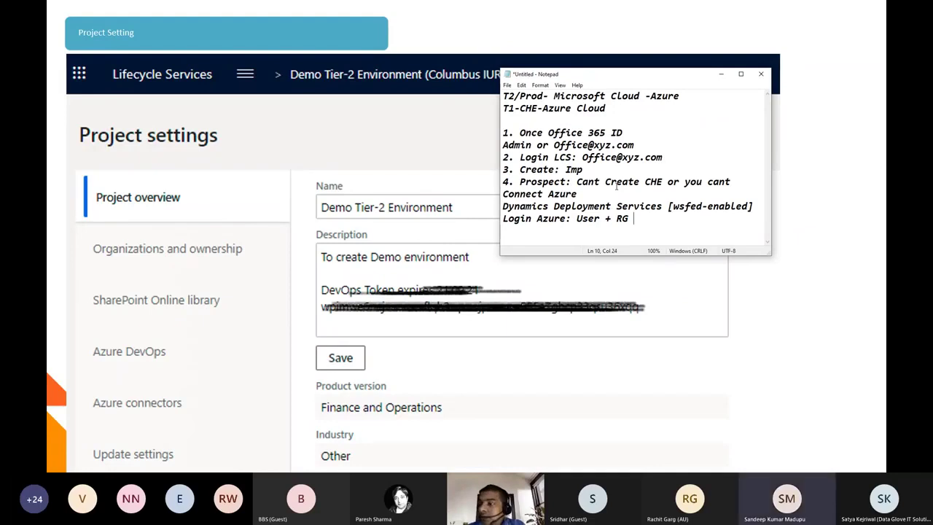
key(Return)
key(Return)
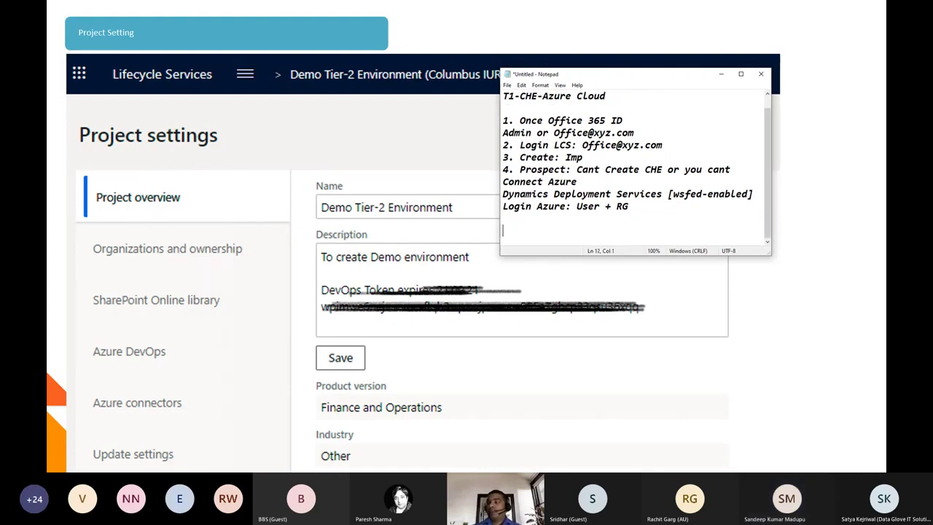
text(AB)
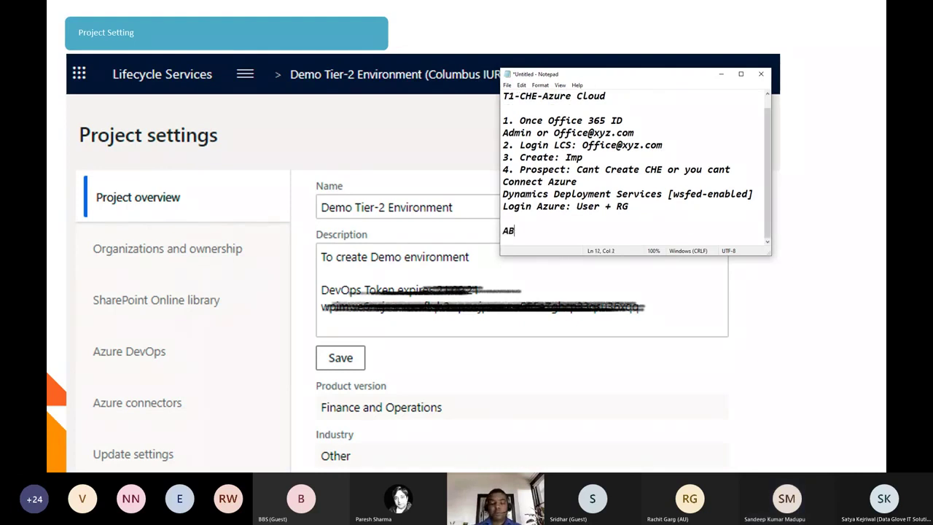
text(C Project)
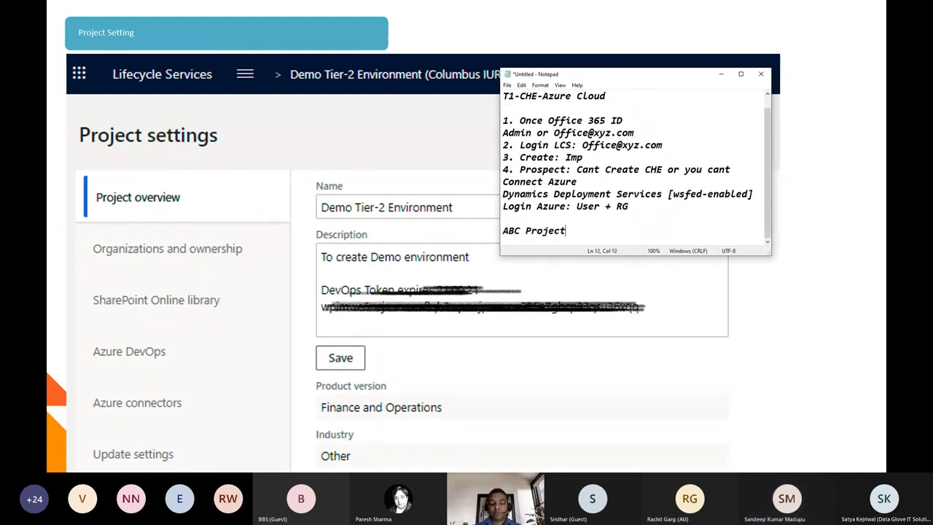
key(Return)
key(Return)
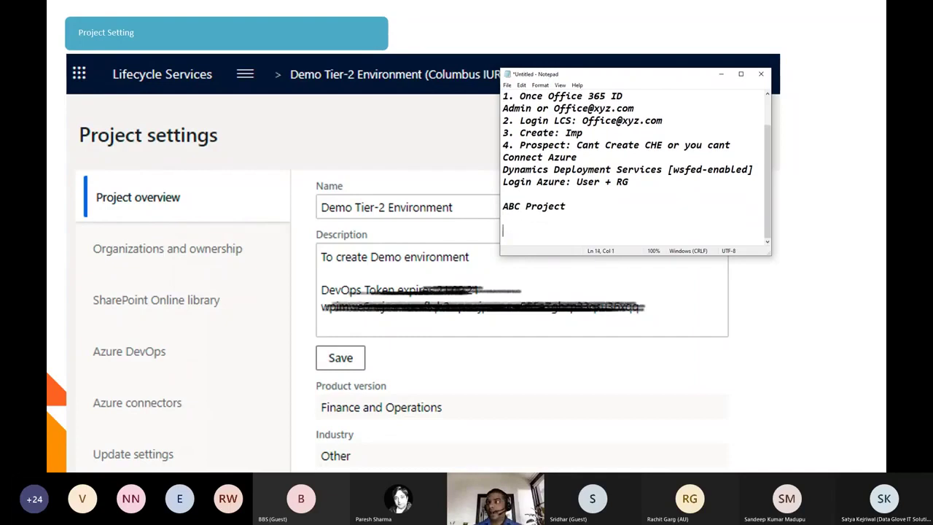
key(BackSpace)
key(BackSpace)
text(LCS)
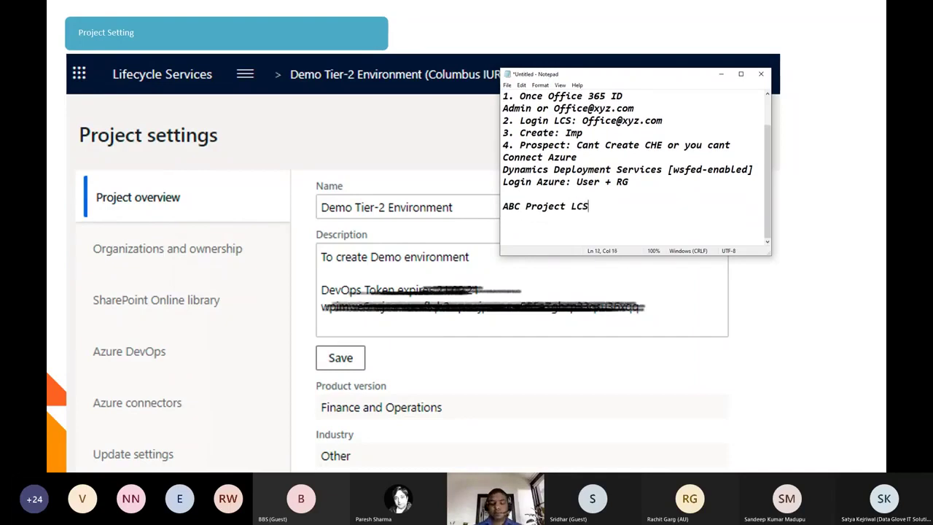
key(Return)
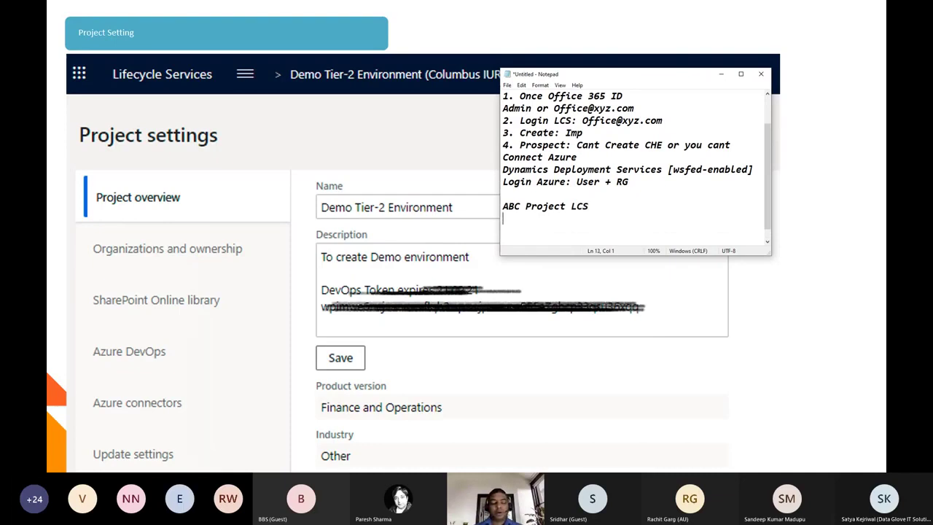
text(XYZ---)
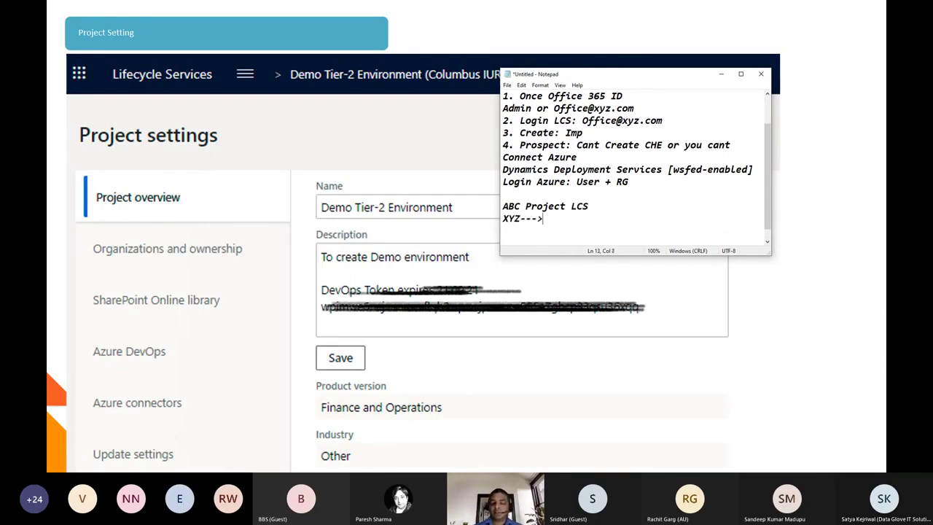
text(> LCS)
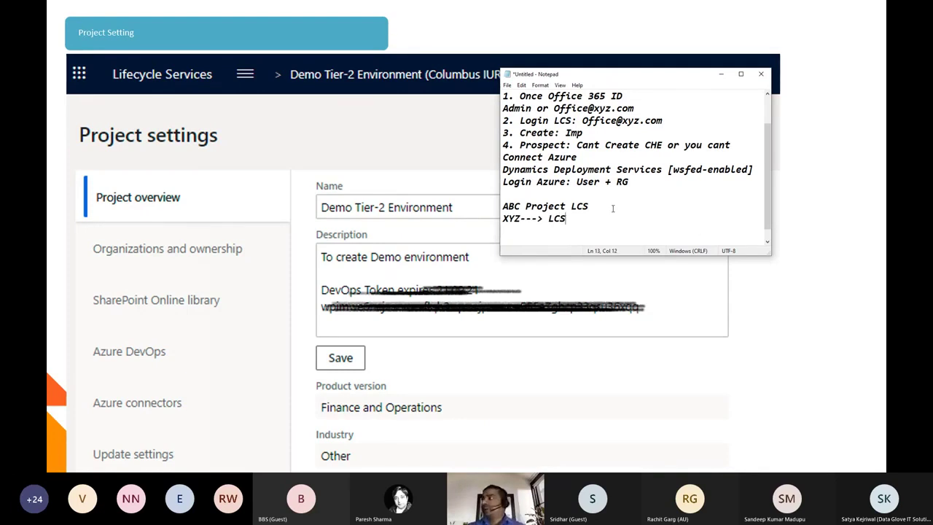
click(606, 209)
drag(502, 218, 525, 218)
click(594, 206)
text(: UAT+)
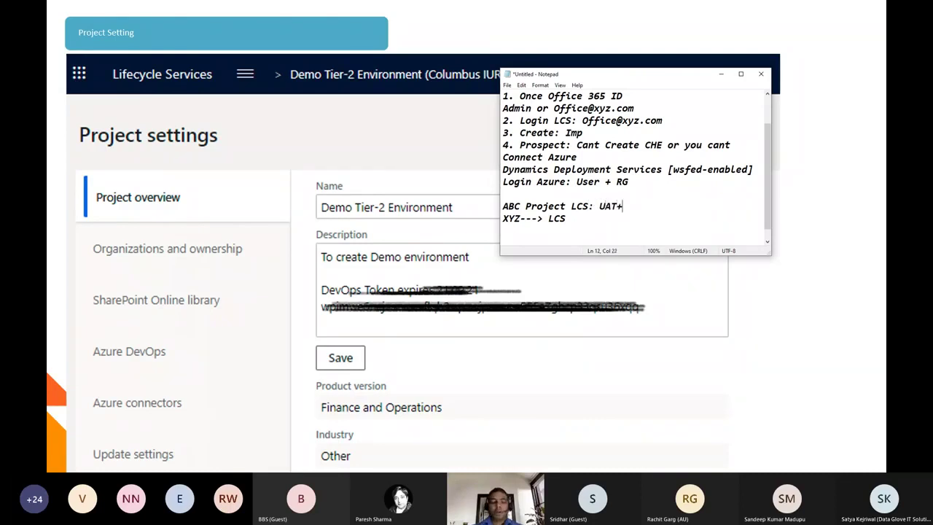
text( PROD)
key(Down)
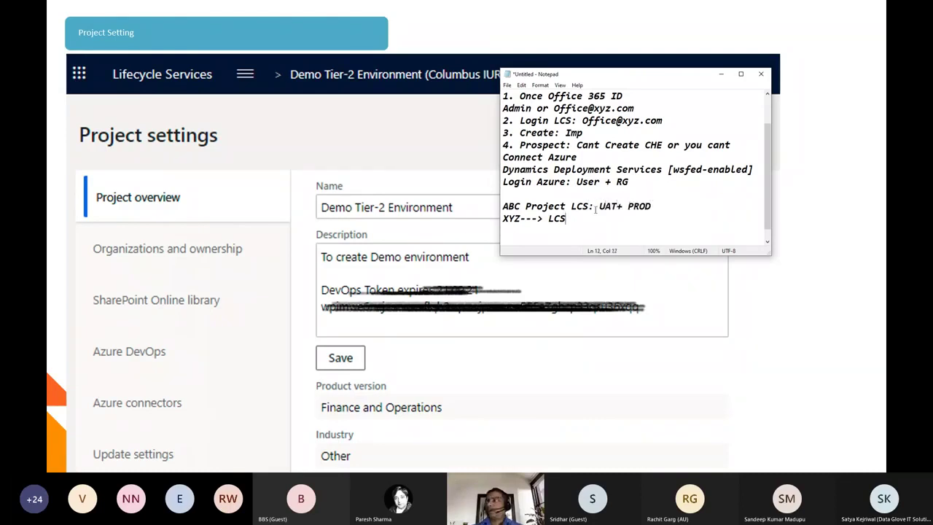
text(>)
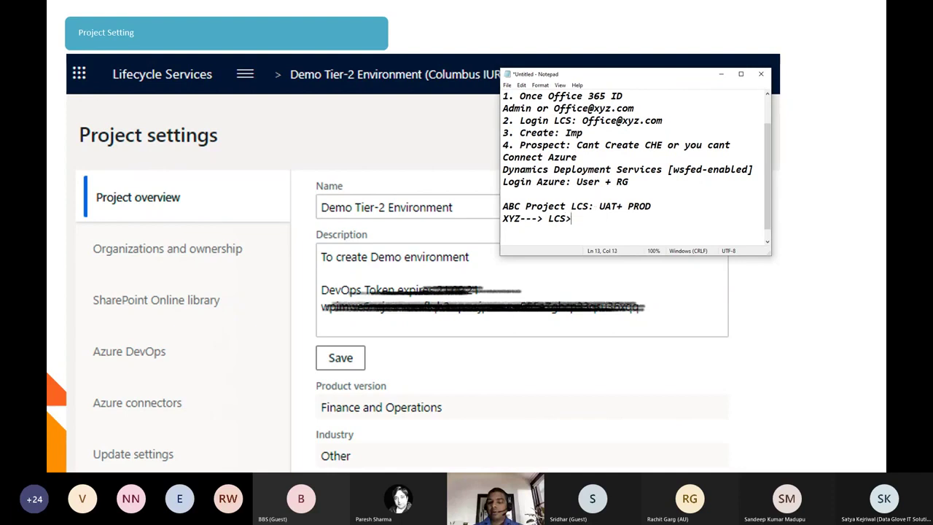
text(>> DEV)
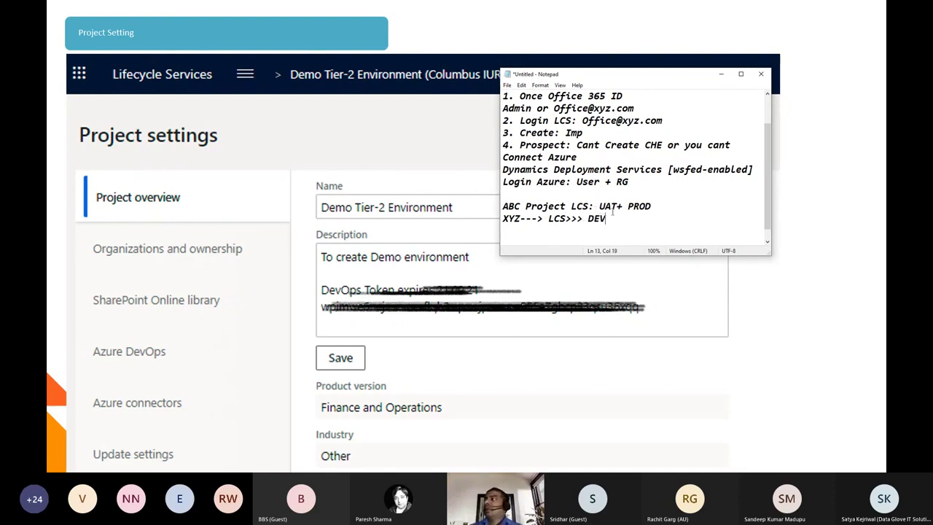
drag(625, 225, 503, 222)
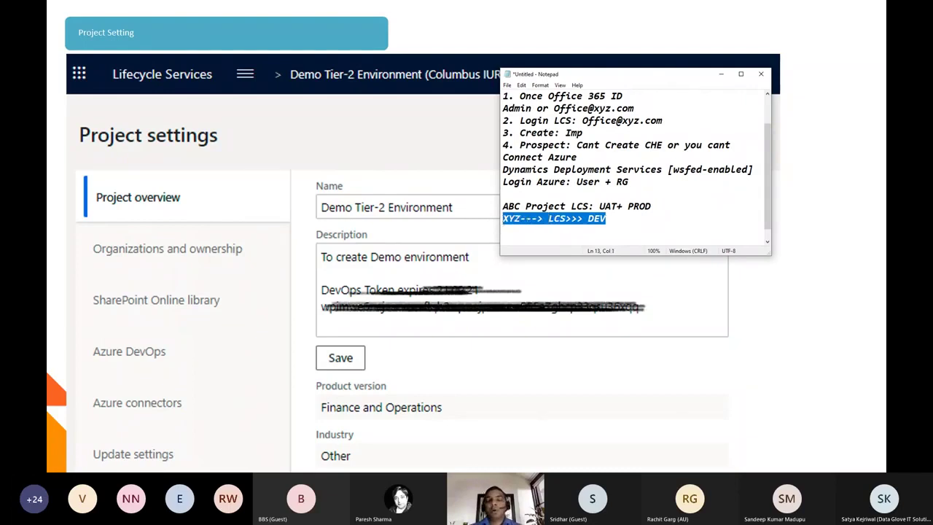
click(656, 207)
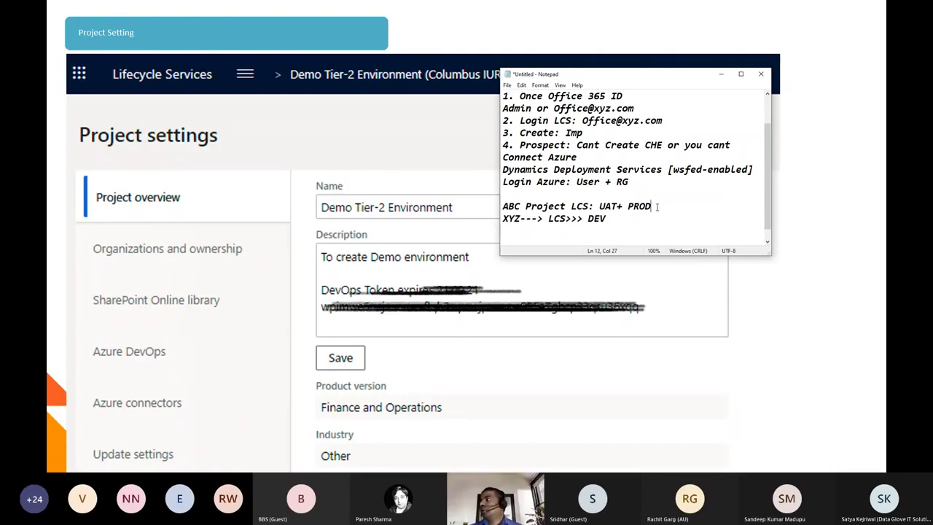
- Insert a blank line before the XYZ project line, select the ABC Project line, then switch to LCS
key(Return)
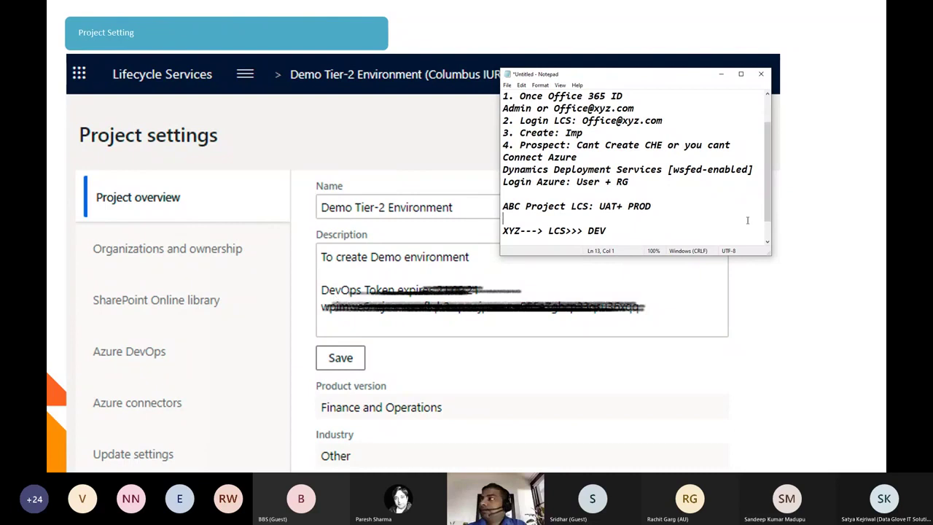
drag(657, 207, 498, 208)
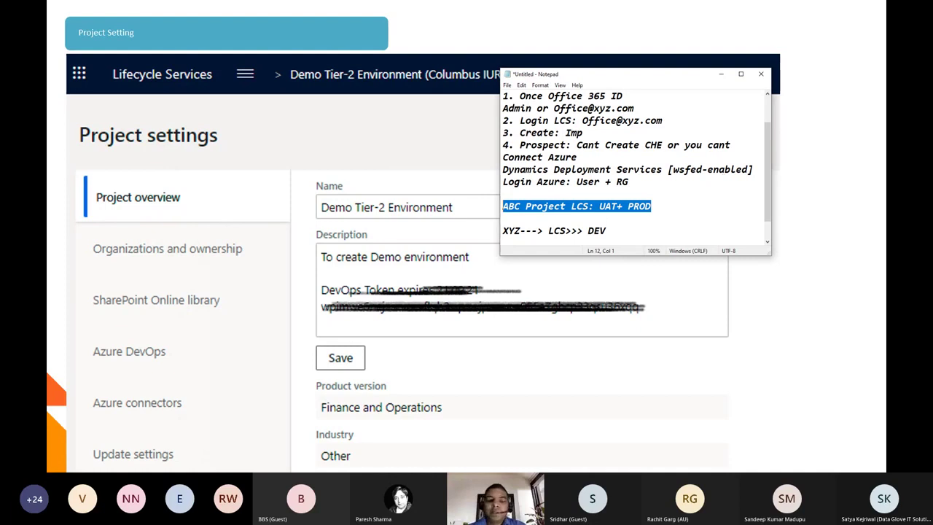
key(alt+Tab)
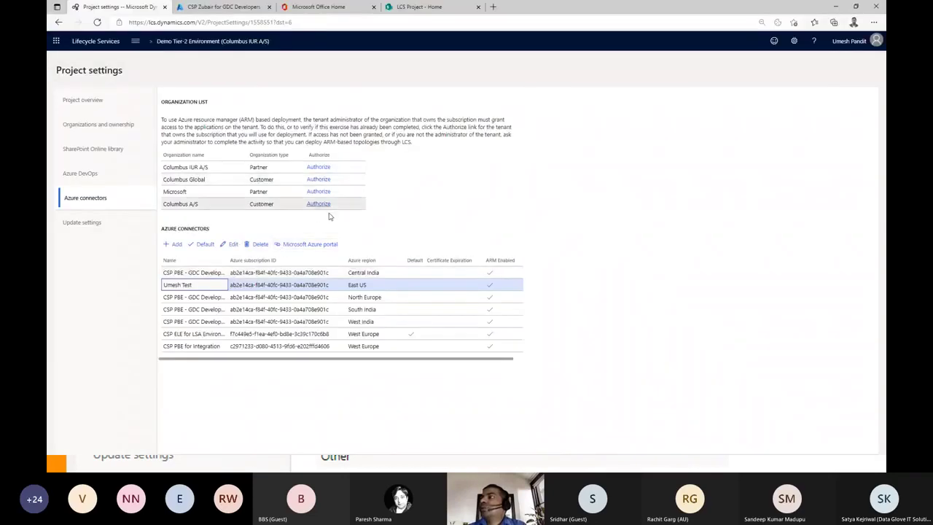
- Review the second connector's settings without saving, then open the SharePoint Online library settings
click(231, 244)
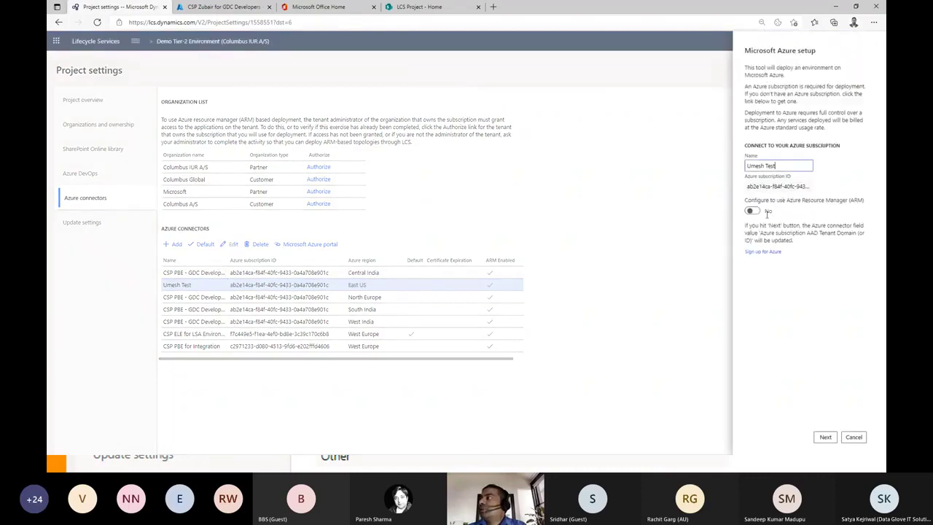
mouse_move(745, 200)
mouse_down()
mouse_move(831, 203)
mouse_move(746, 211)
mouse_up()
click(753, 211)
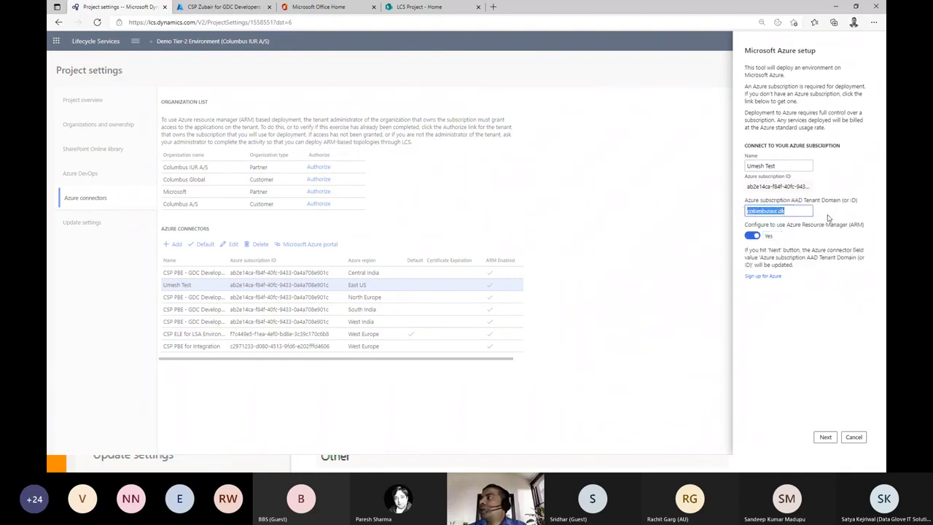
key(BackSpace)
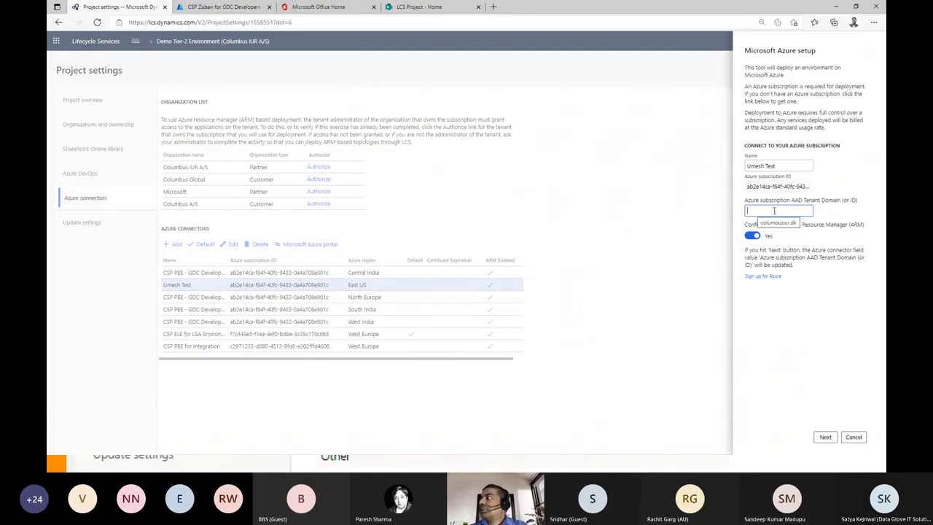
click(853, 437)
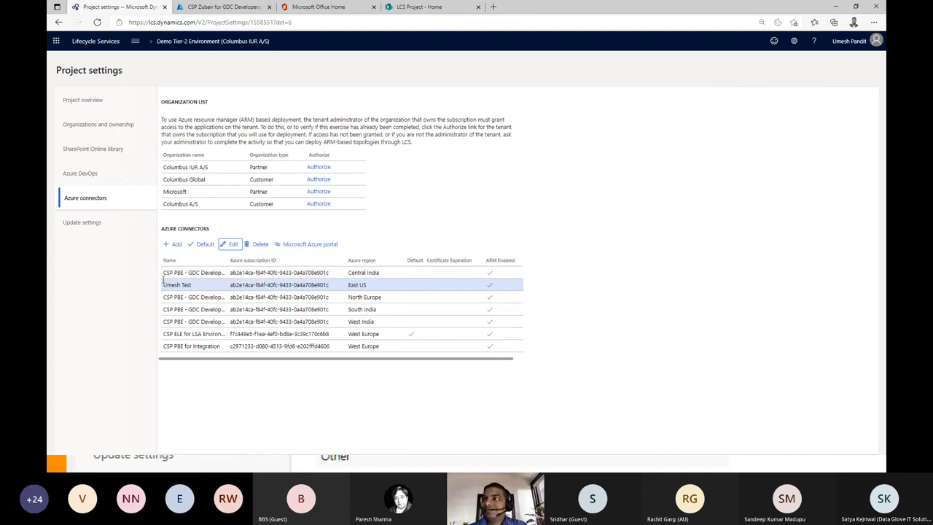
click(87, 150)
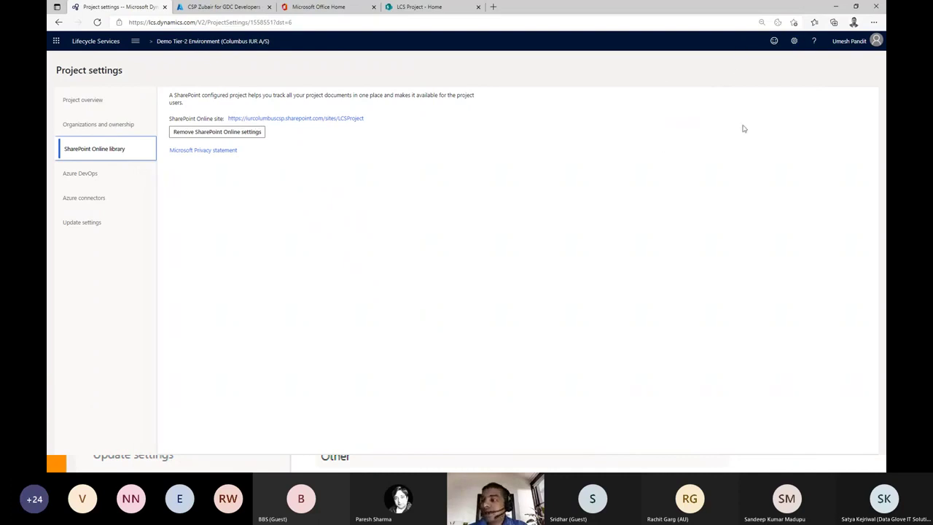
drag(377, 124, 434, 159)
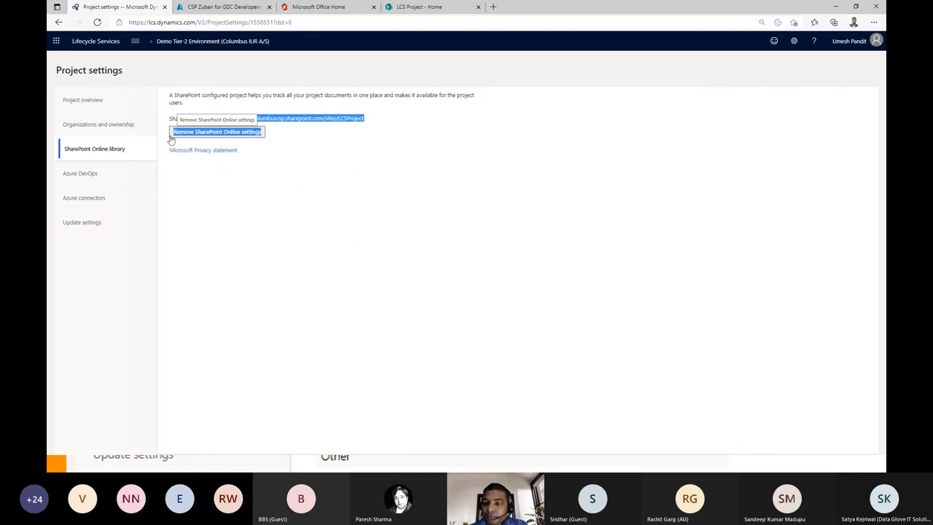
- Return to the slideshow and show the Azure DevOps slide, briefly stepping out and back
click(835, 7)
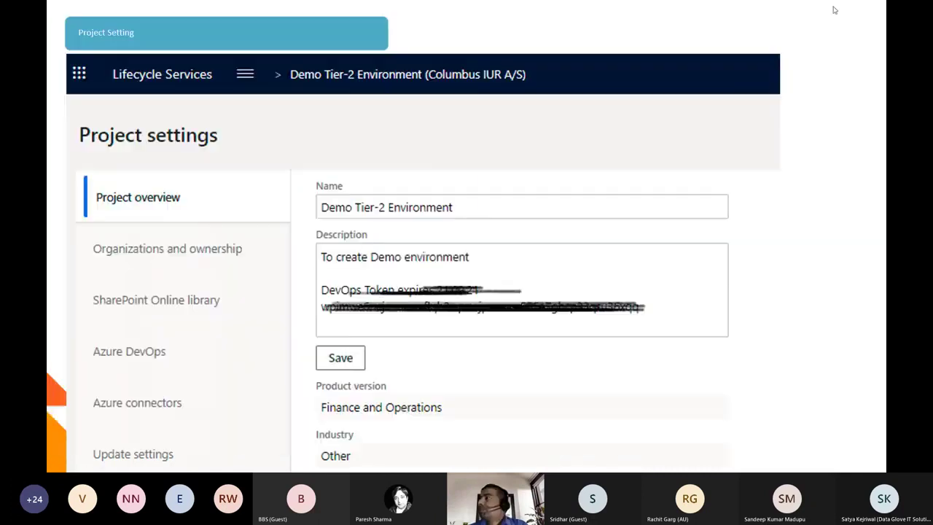
key(Right)
key(Right)
key(Right)
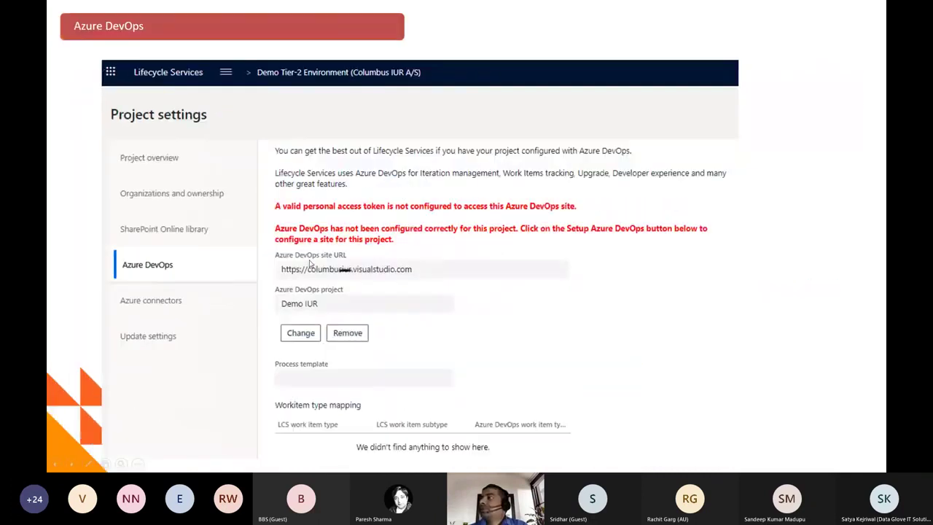
key(Left)
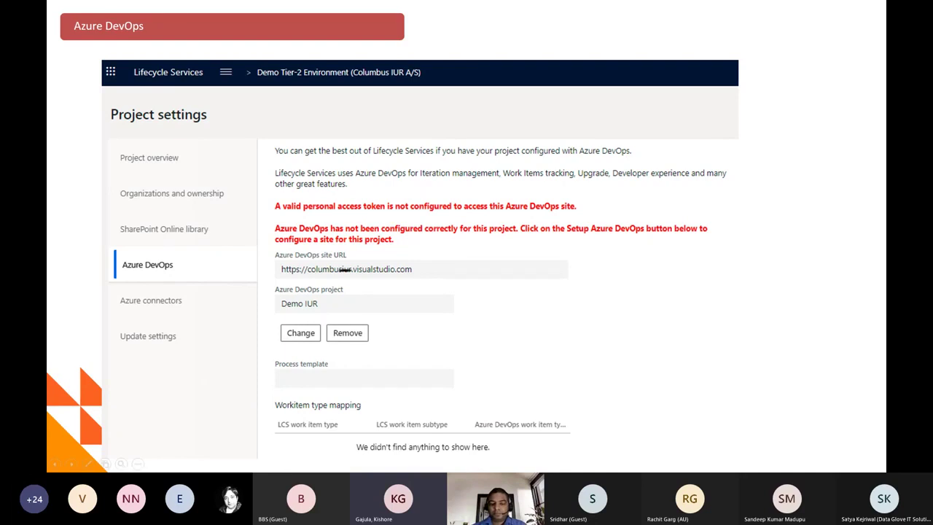
key(Escape)
key(alt+Tab)
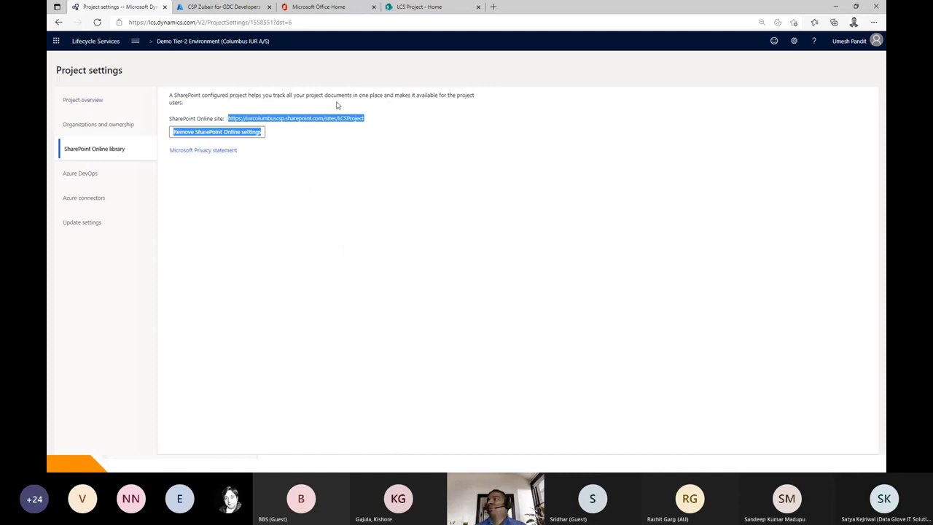
- Highlight the SharePoint library description, then minimize the browser to reveal the Azure DevOps slide
drag(287, 96, 482, 96)
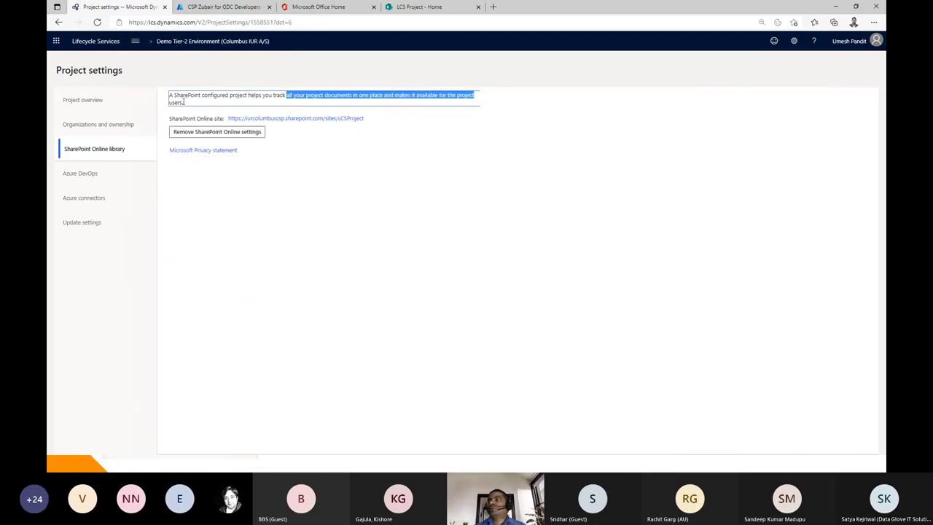
drag(185, 102, 172, 95)
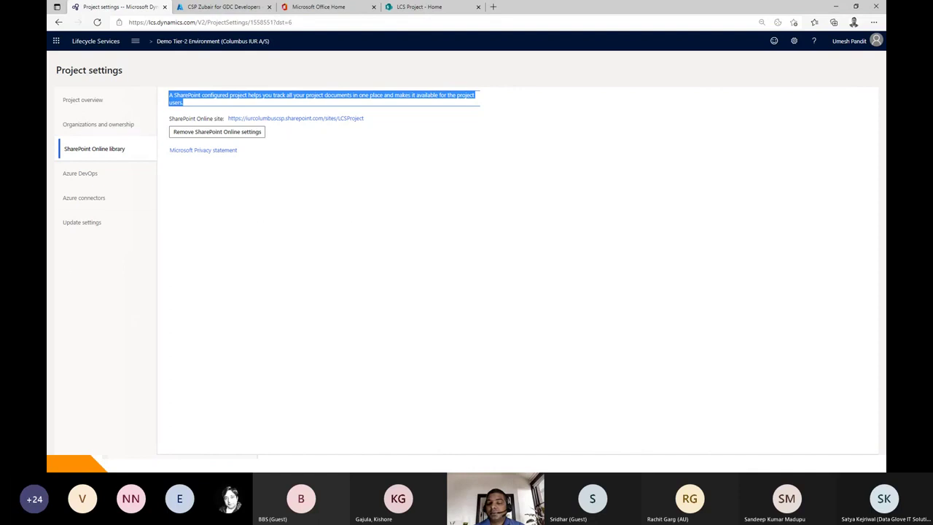
key(alt+Tab)
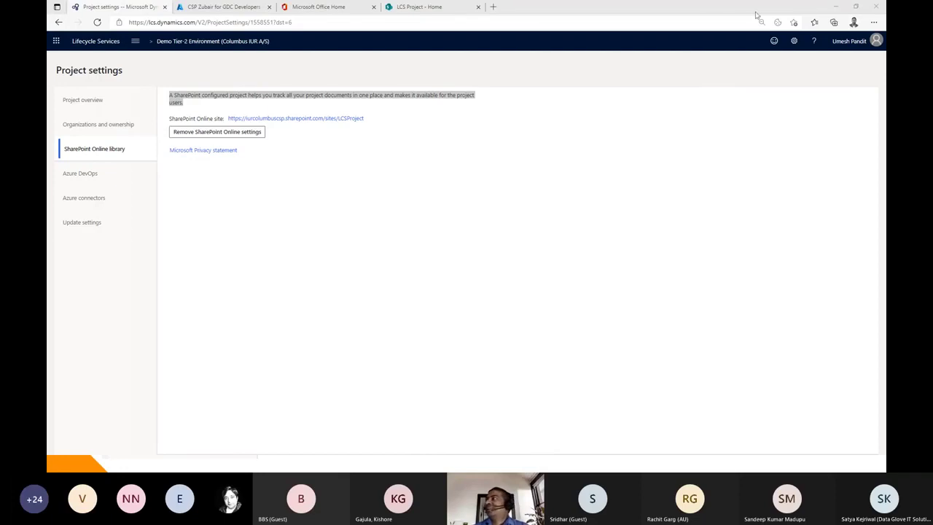
click(836, 10)
click(836, 11)
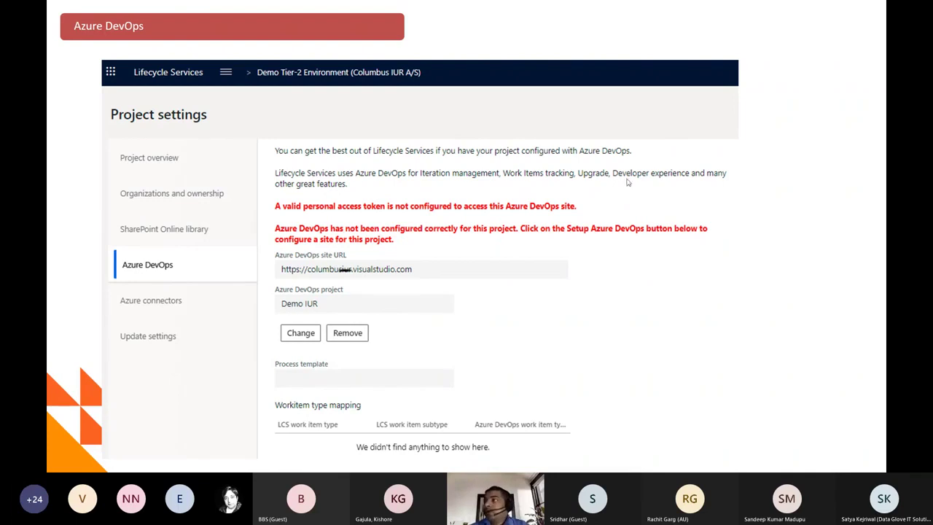
- Advance to the One Box Automation slide showing PBI-SSMS-VM2's scheduled task
key(Right)
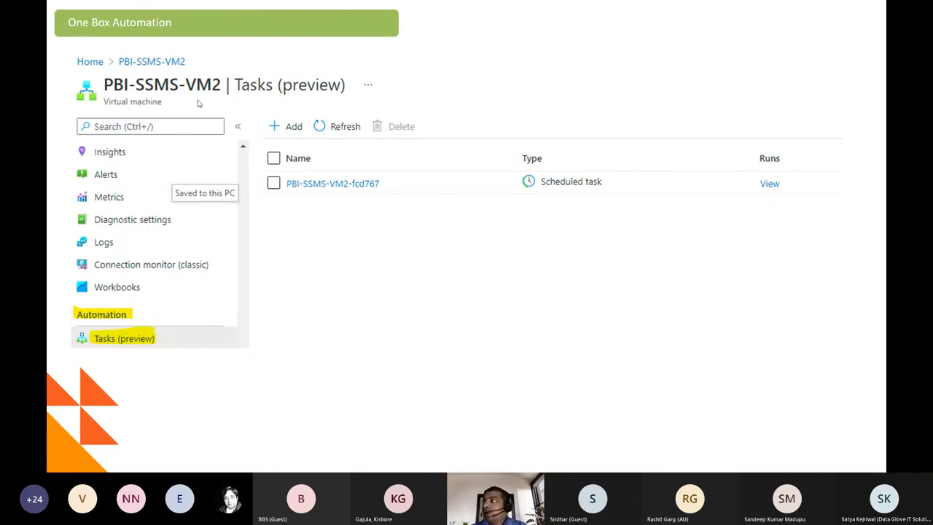
- Open the D365FODemo-1 virtual machine in the Azure portal and go to its Auto-shutdown settings
key(alt+Tab)
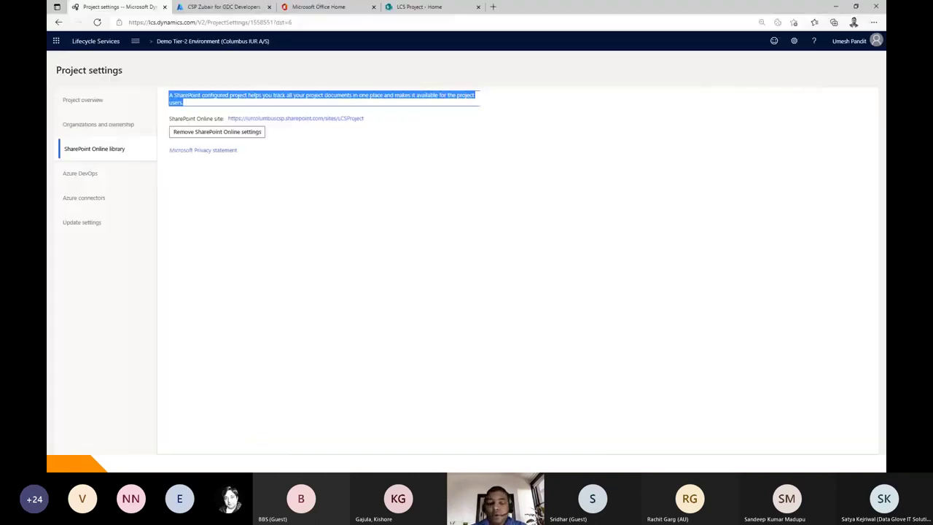
click(219, 7)
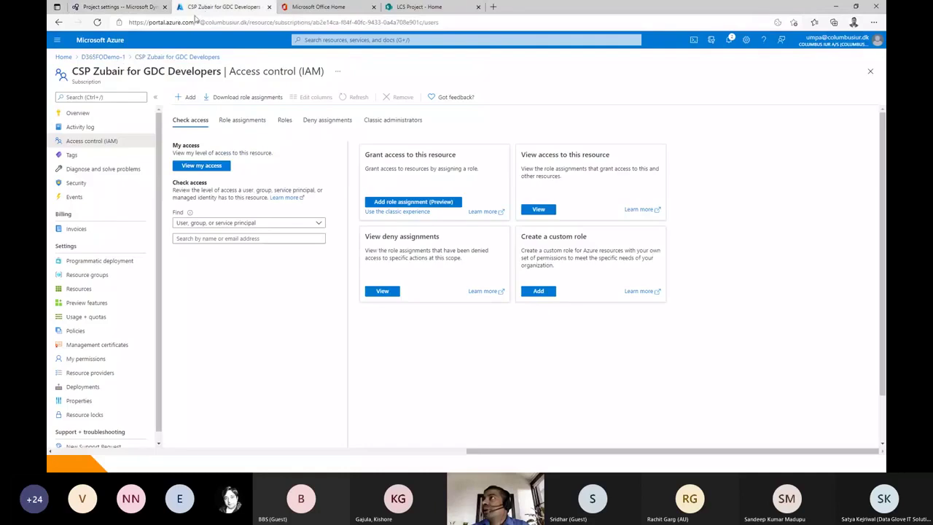
click(92, 57)
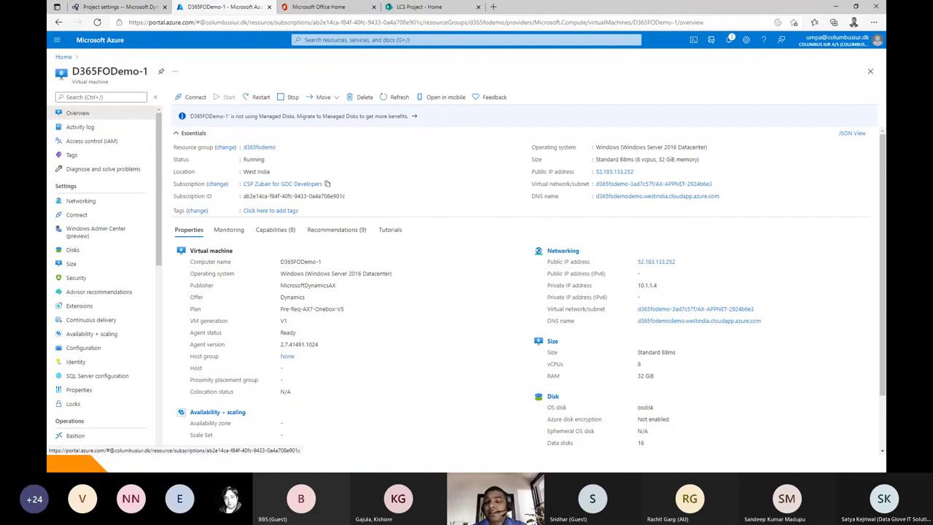
key(F5)
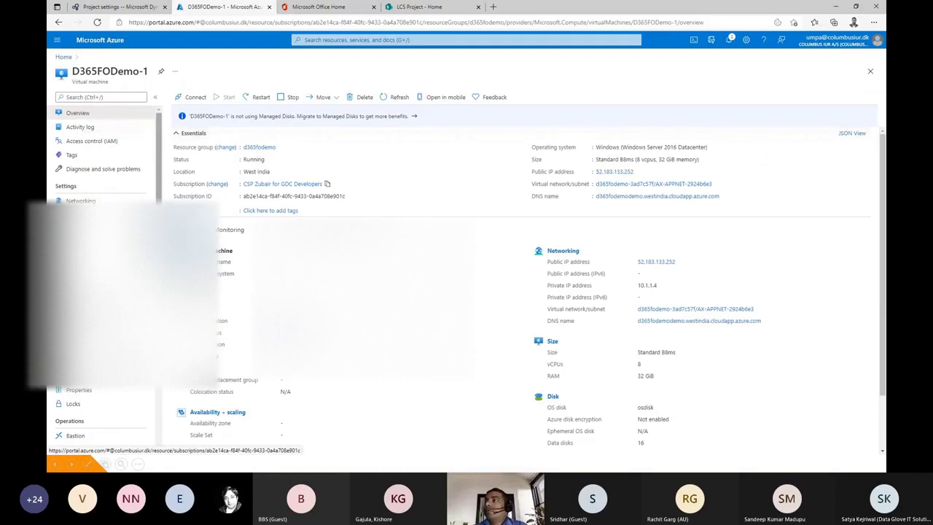
scroll(141, 194, down, 3)
scroll(102, 258, down, 1)
click(98, 253)
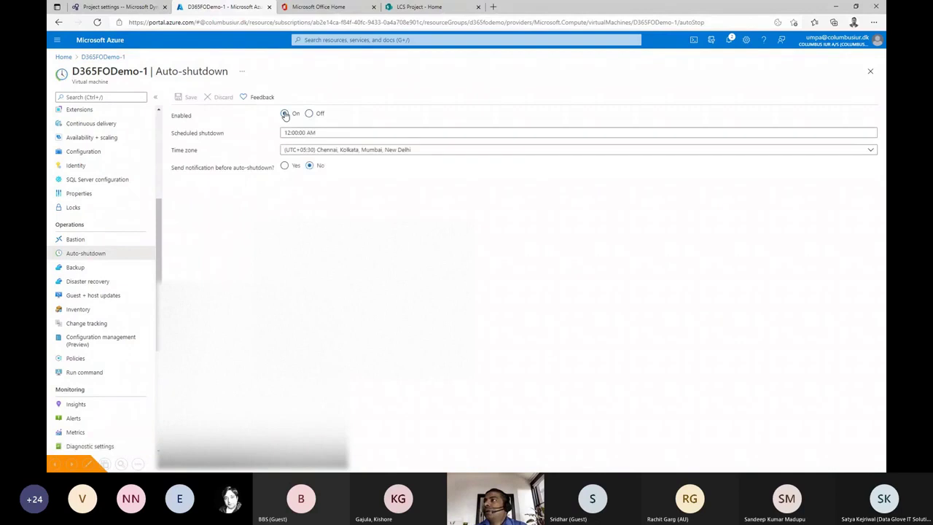
- Enable auto-shutdown and change the shutdown time to 5:00 PM
click(285, 115)
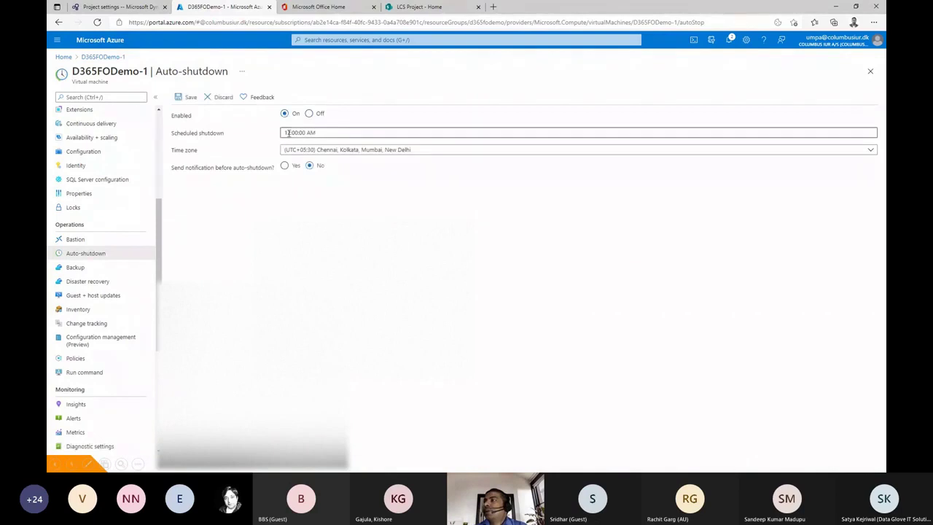
double_click(288, 133)
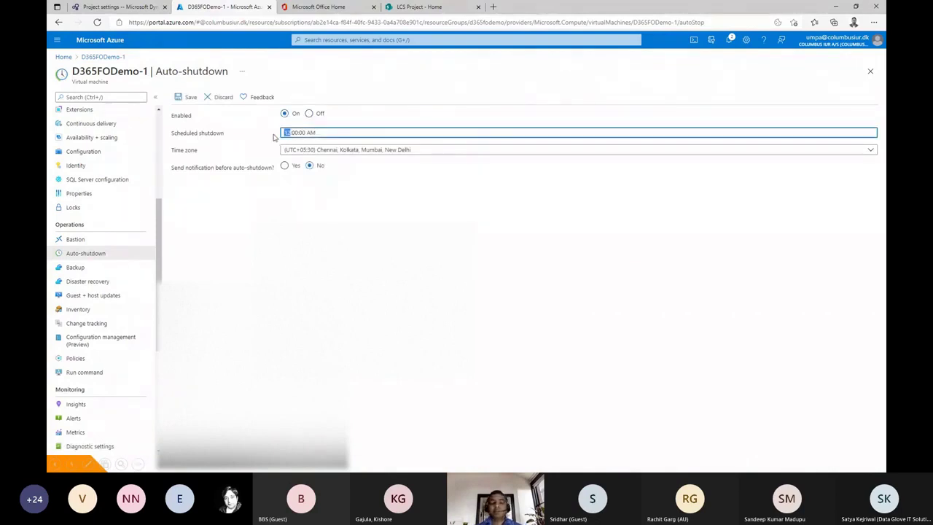
text(8)
text(5)
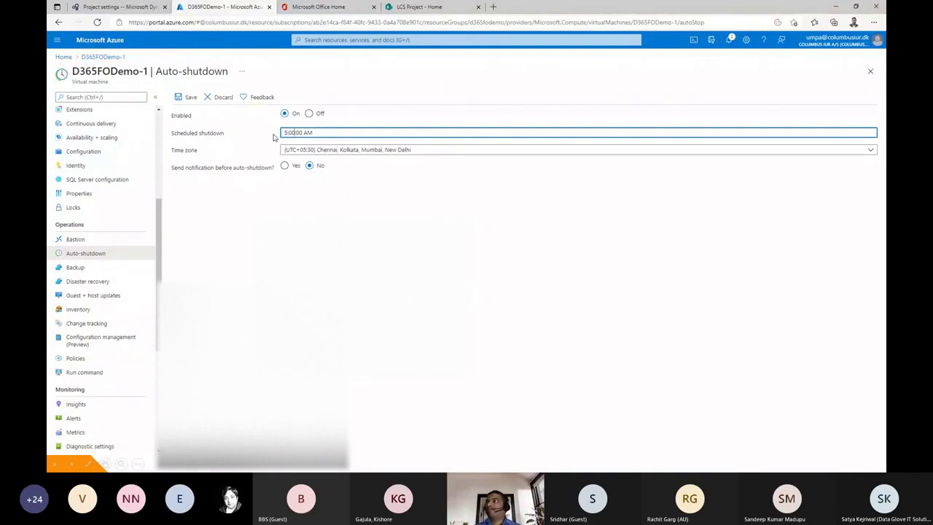
key(BackSpace)
text(P)
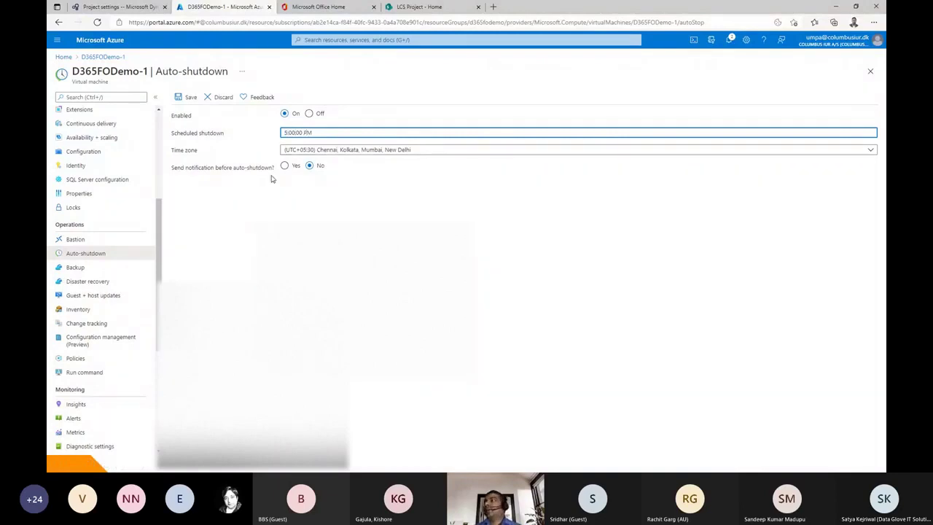
- Turn on the pre-shutdown e-mail notification with the pasted e-mail address and save the schedule
click(284, 166)
click(292, 211)
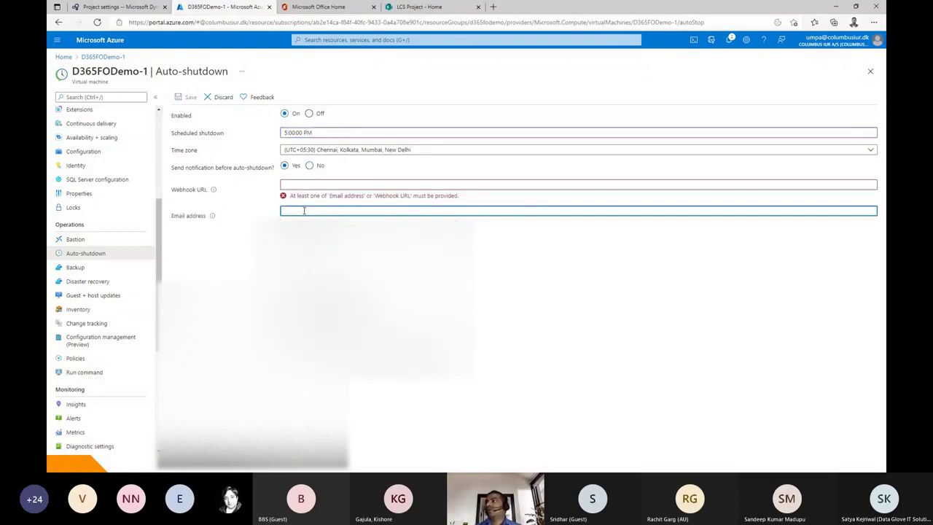
key(ctrl+v)
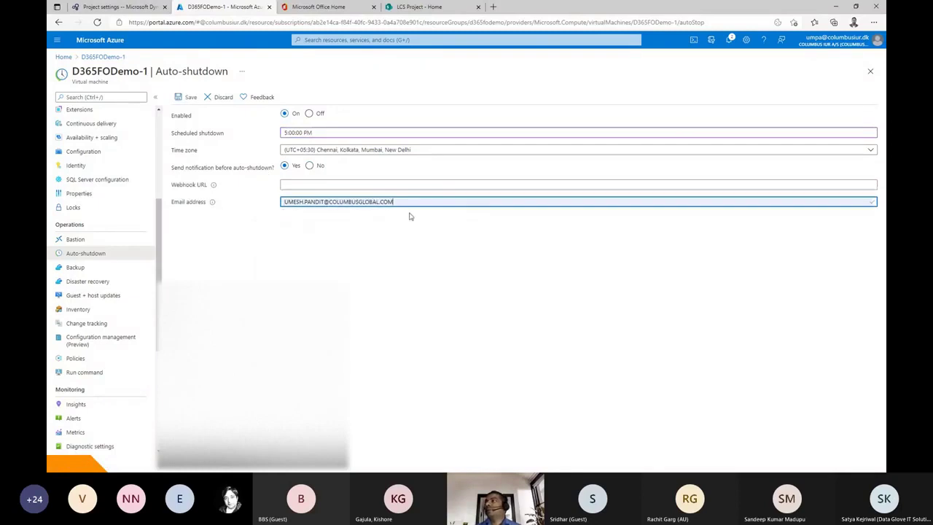
click(188, 99)
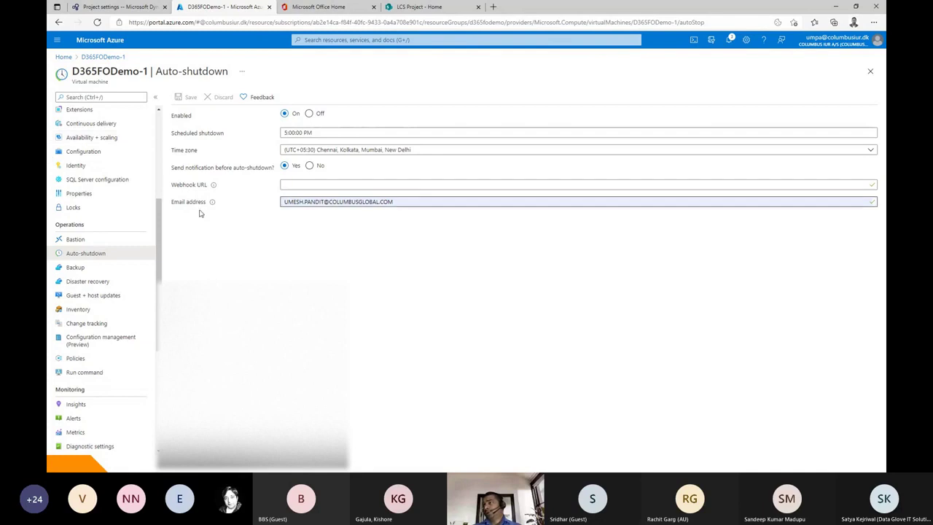
scroll(109, 306, down, 2)
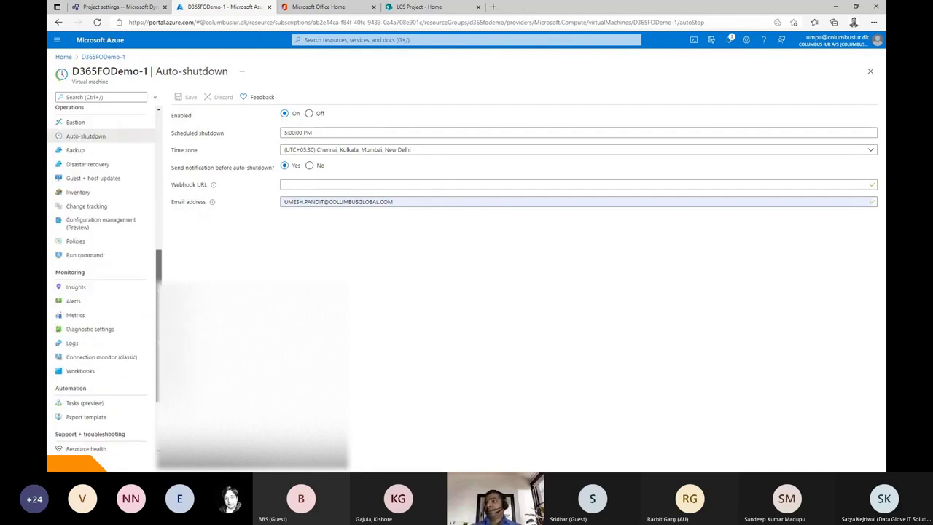
scroll(81, 307, down, 2)
- Open D365FODemo-1's Tasks (preview) and start adding a new automation task
click(72, 301)
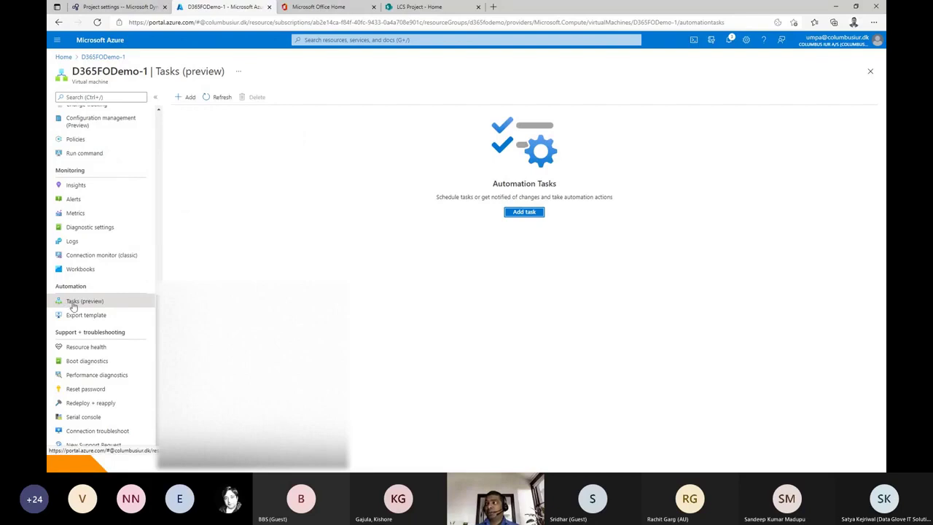
click(520, 213)
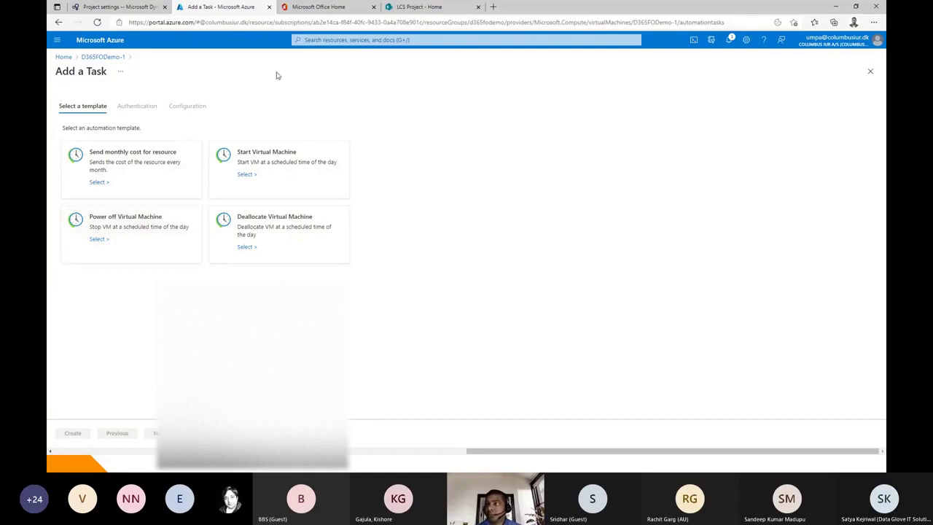
- Choose the Start Virtual Machine template and sign in to create Azure VM and Office 365 Outlook connections
click(259, 163)
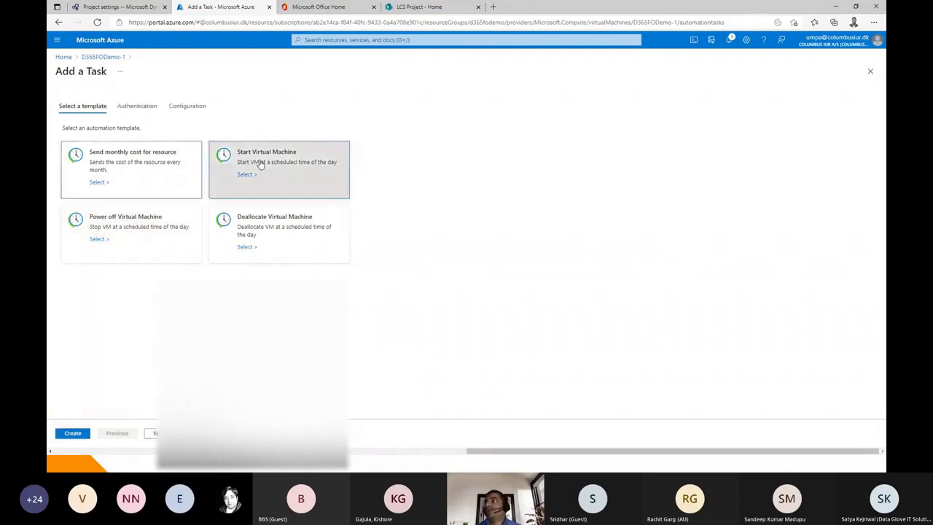
click(71, 434)
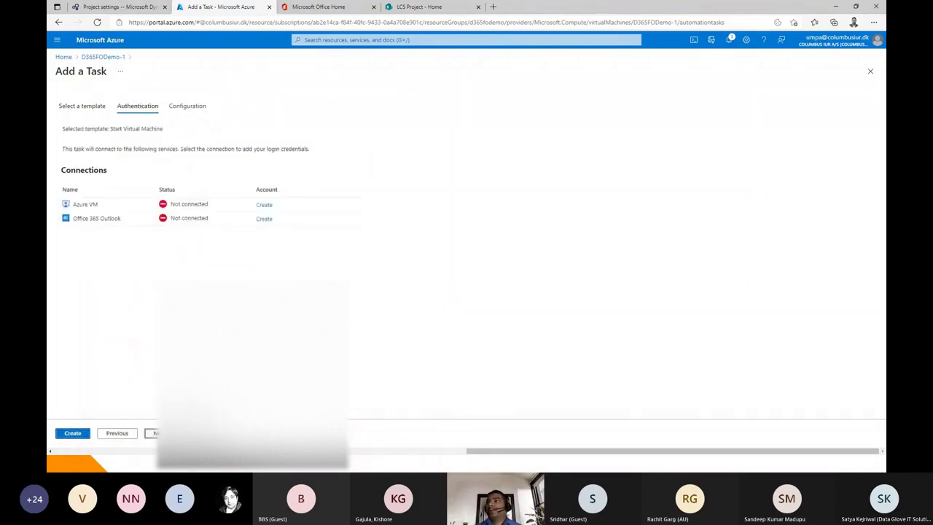
click(264, 205)
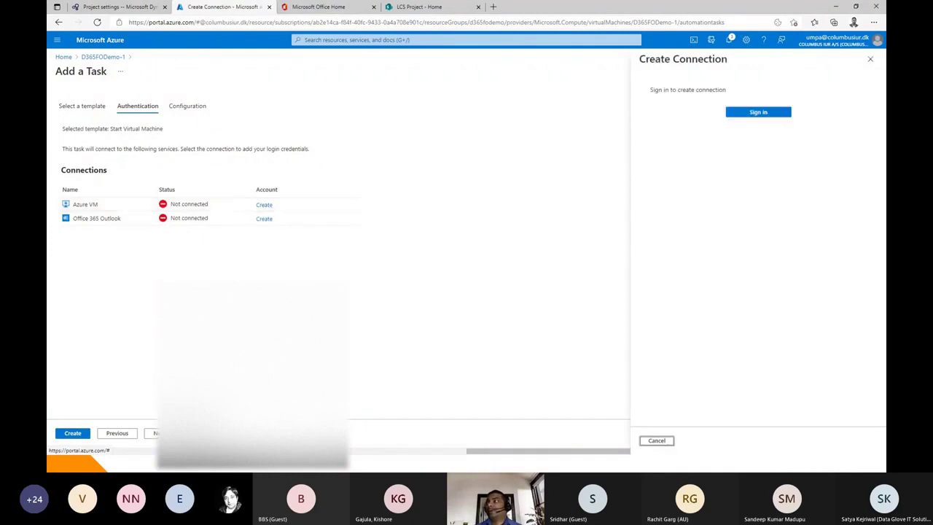
click(751, 115)
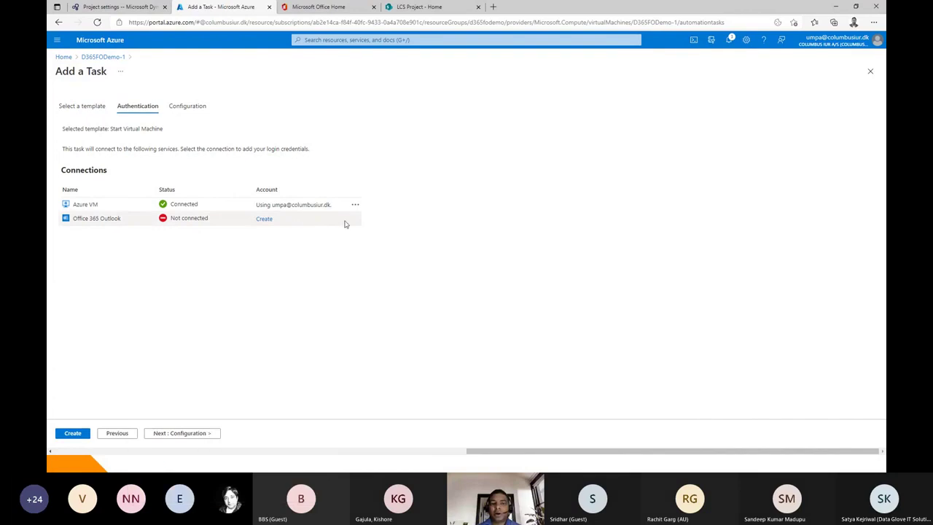
click(264, 219)
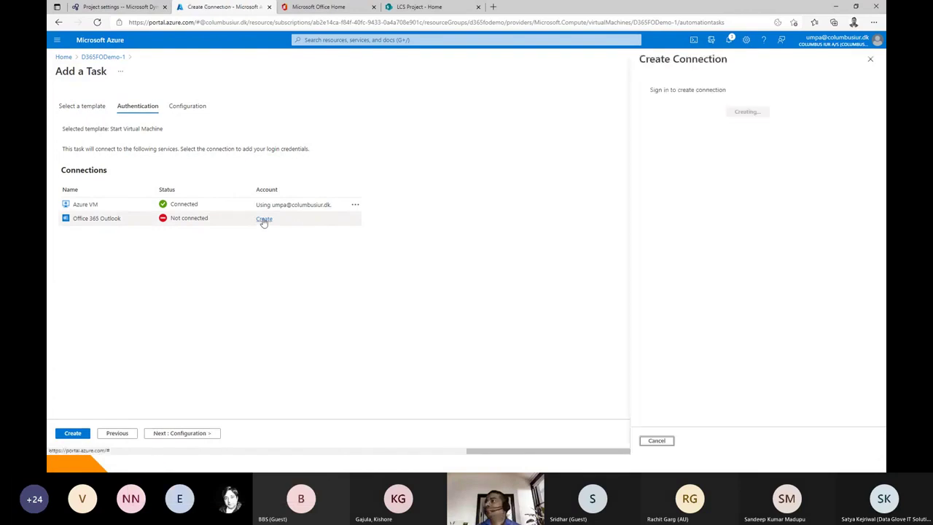
click(768, 116)
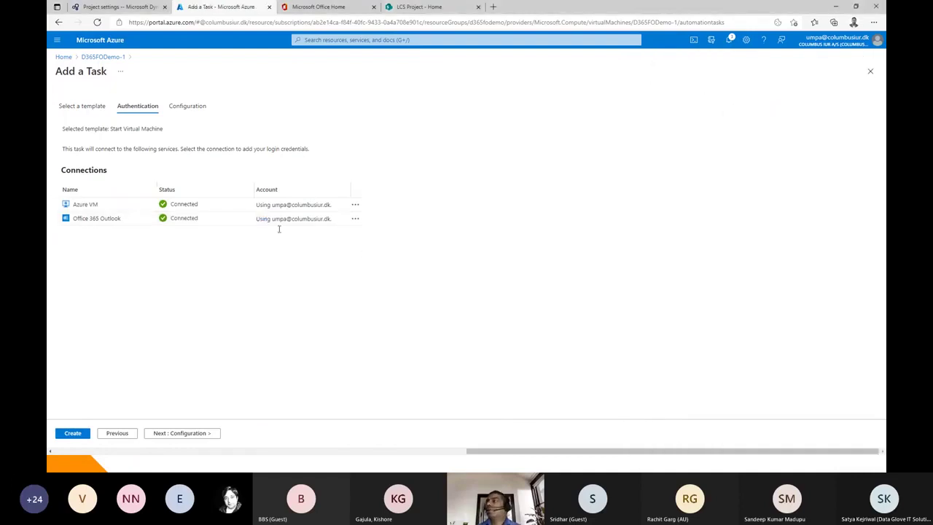
click(167, 434)
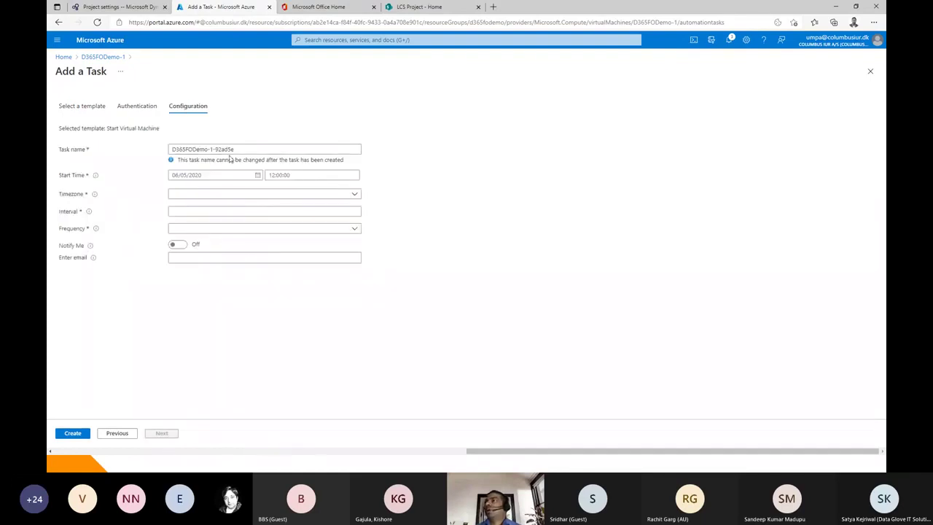
- Rename the task to D365FODemo-Start by replacing its generated suffix
drag(205, 149, 279, 149)
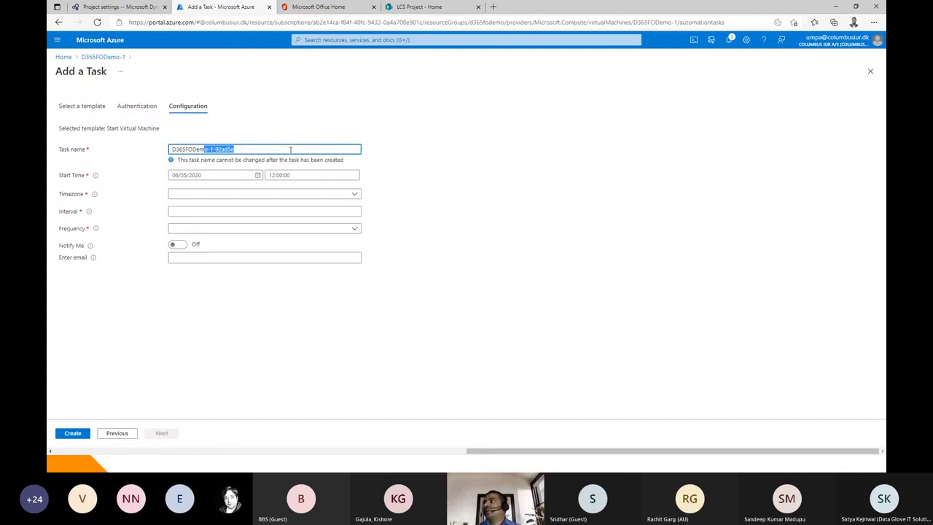
click(291, 149)
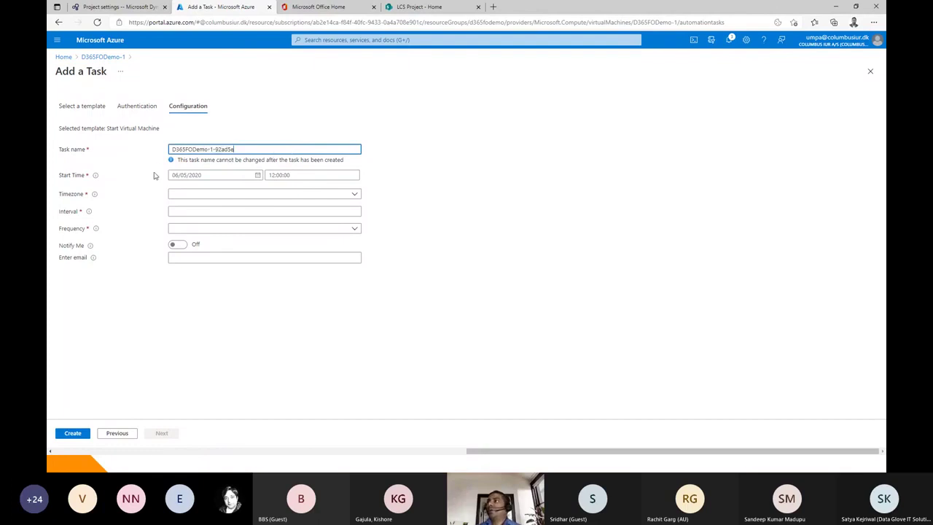
drag(209, 149, 244, 158)
text(Sta)
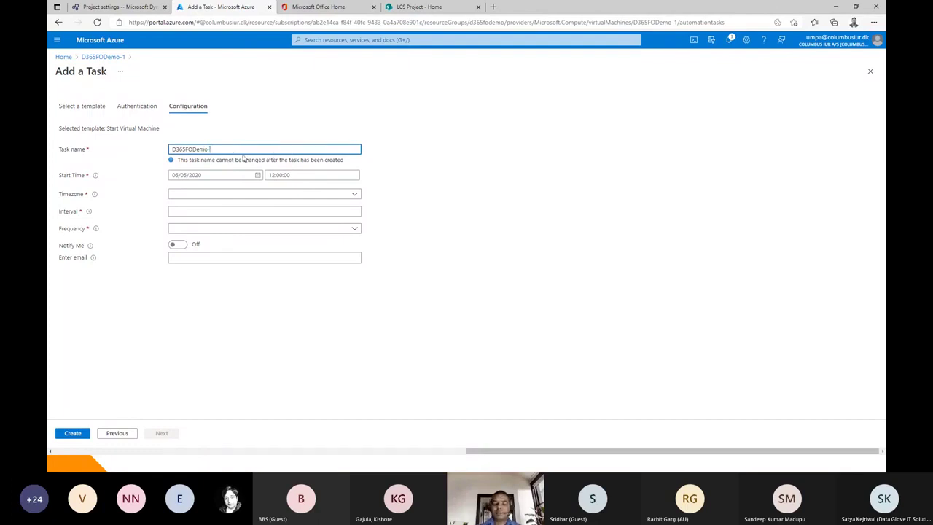
text(rt)
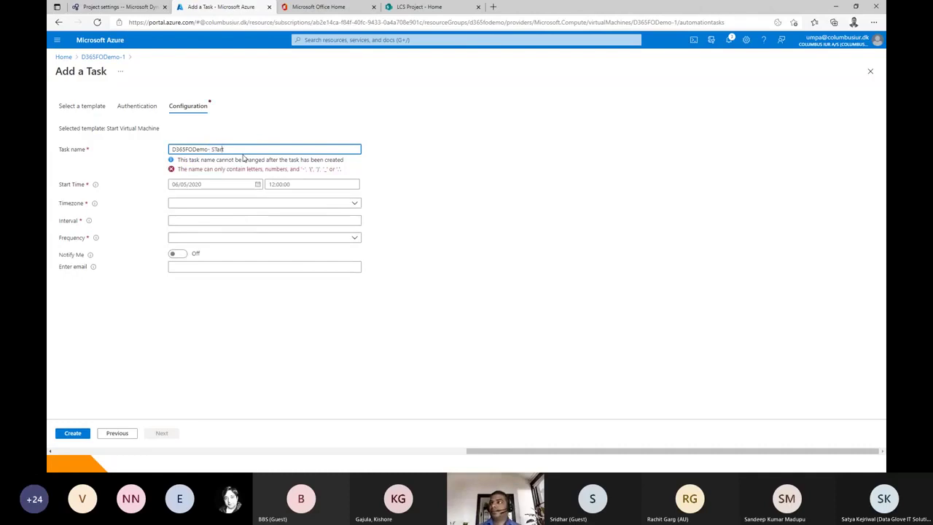
key(BackSpace)
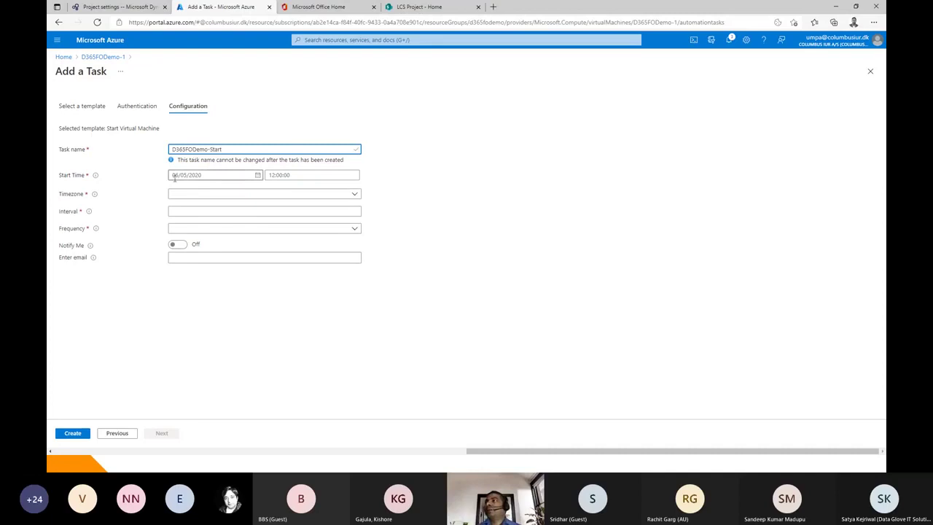
- Set the task's start hour to 09
click(274, 175)
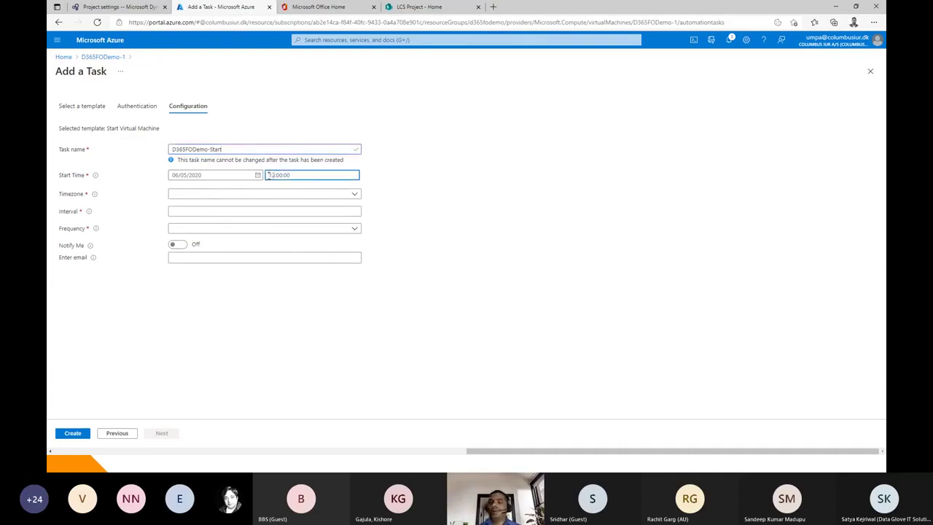
key(ctrl+a)
text(08)
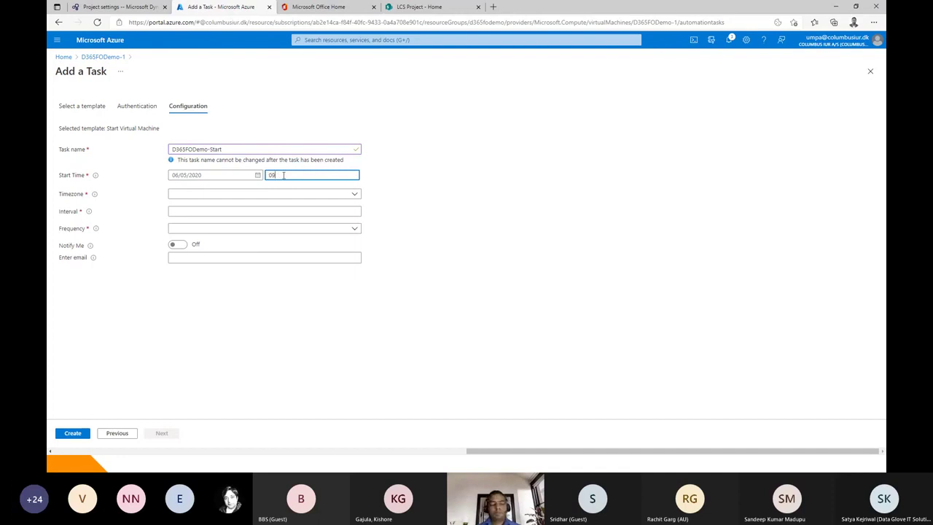
key(BackSpace)
key(BackSpace)
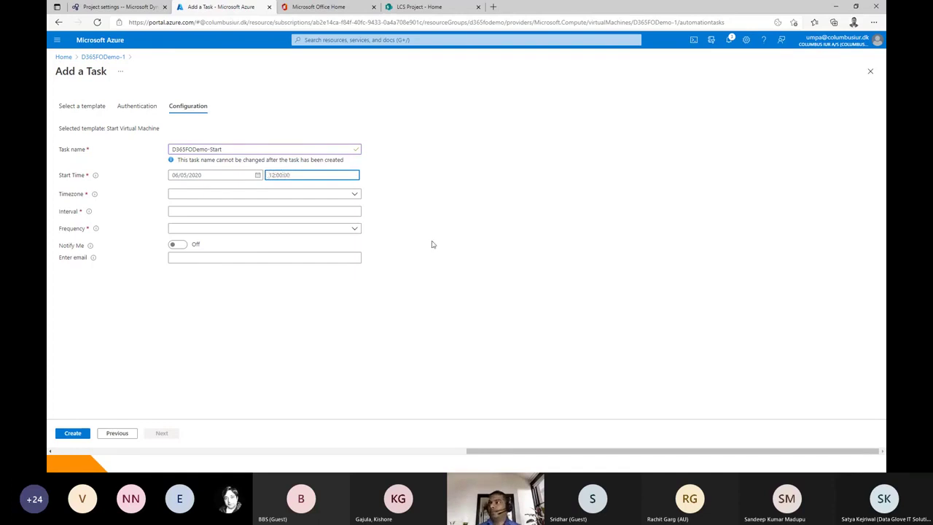
text(09:00:00)
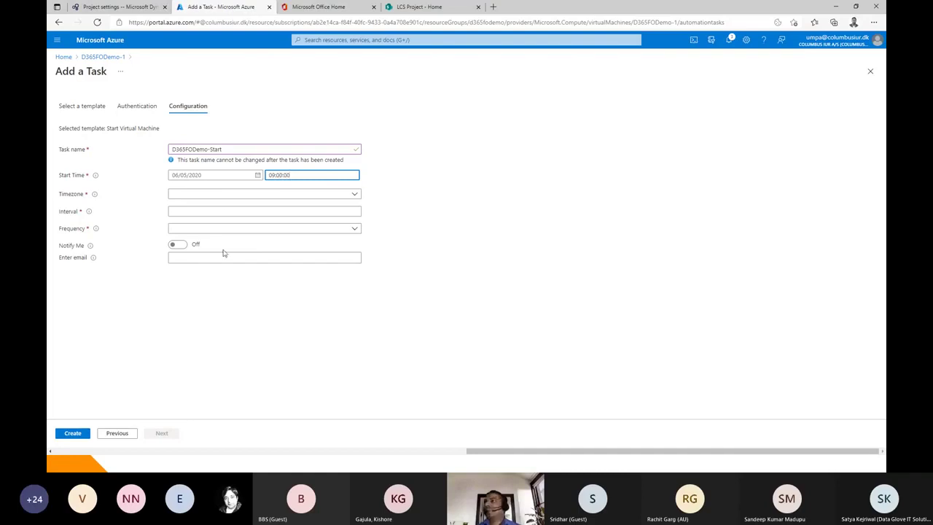
click(218, 196)
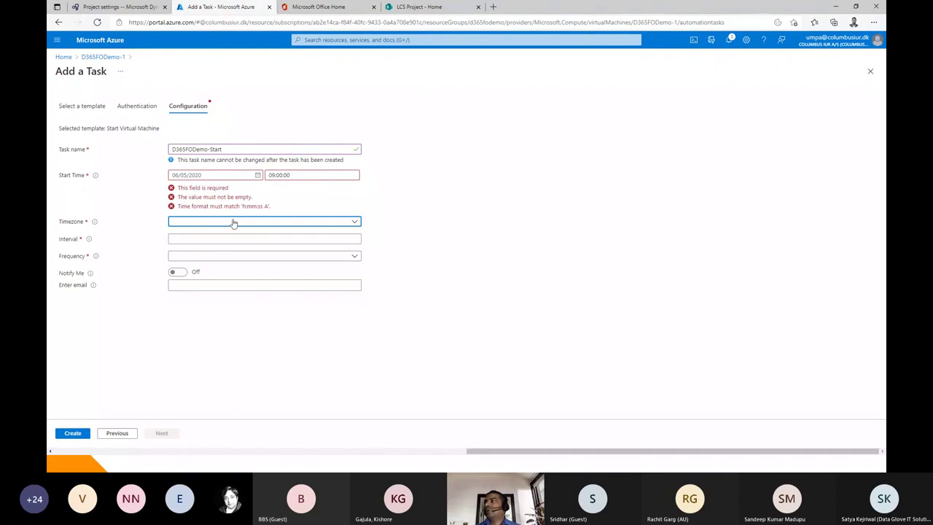
click(248, 224)
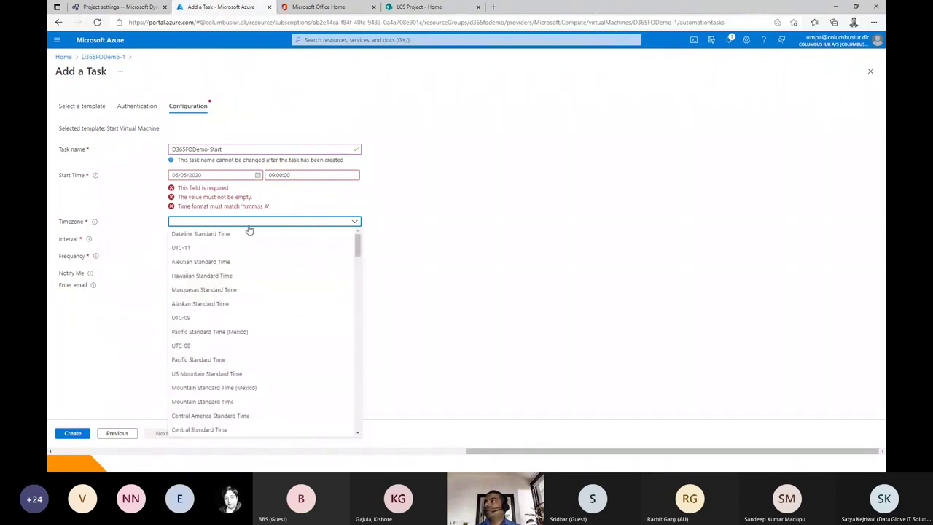
- Set the start date to August 29, 2021 and re-enter the start hour
click(257, 176)
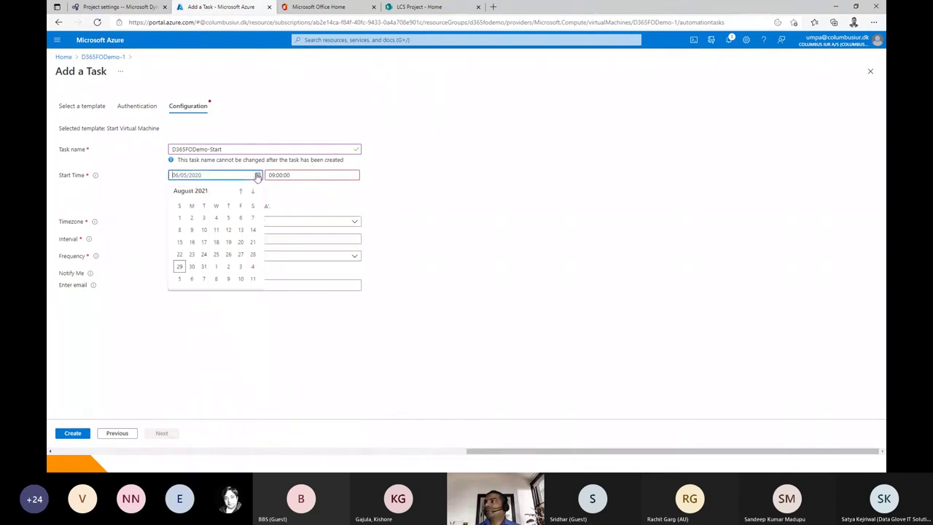
click(180, 267)
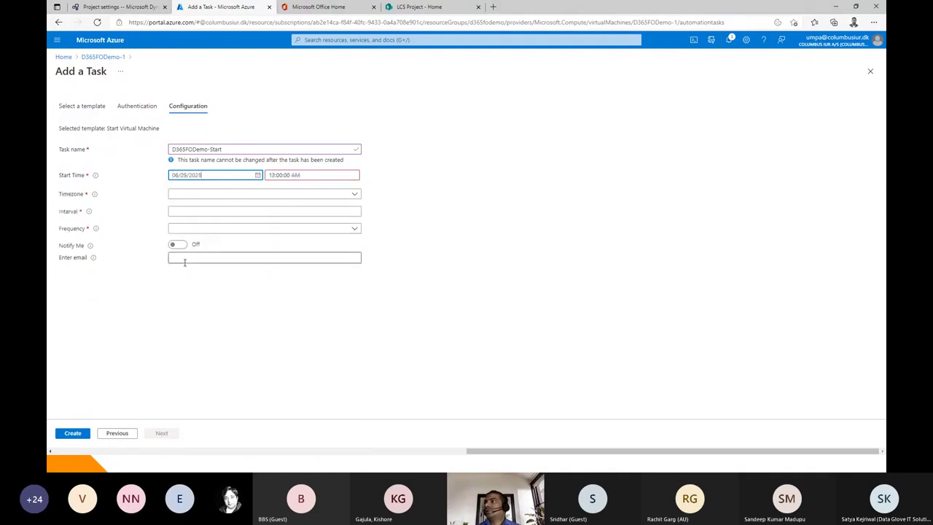
click(302, 177)
click(275, 175)
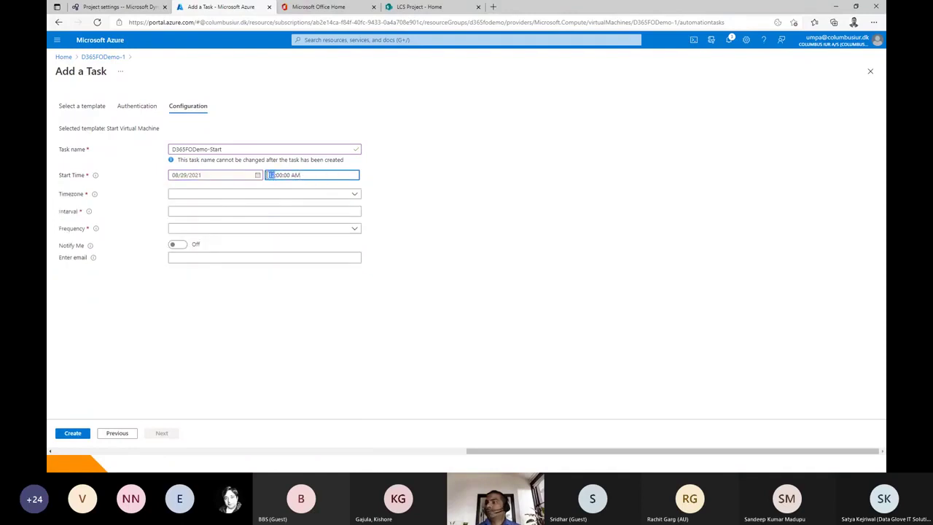
text(8)
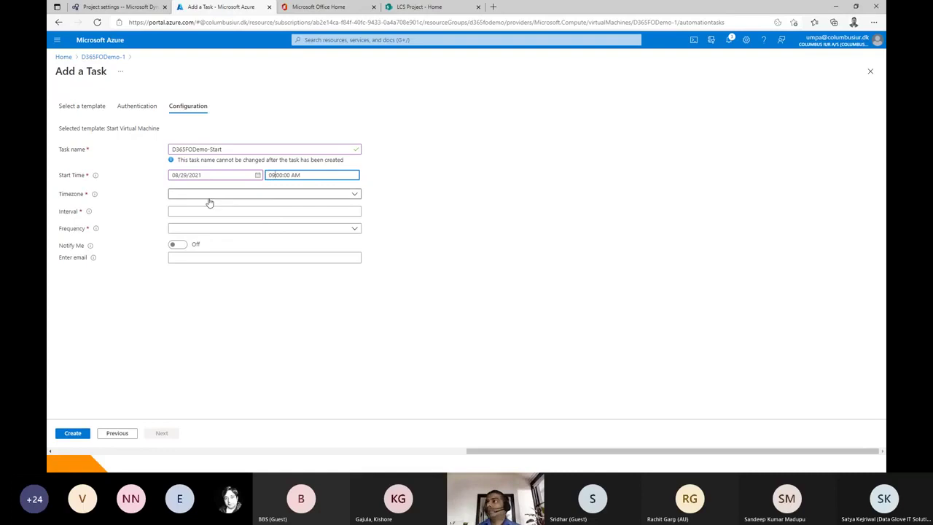
click(209, 195)
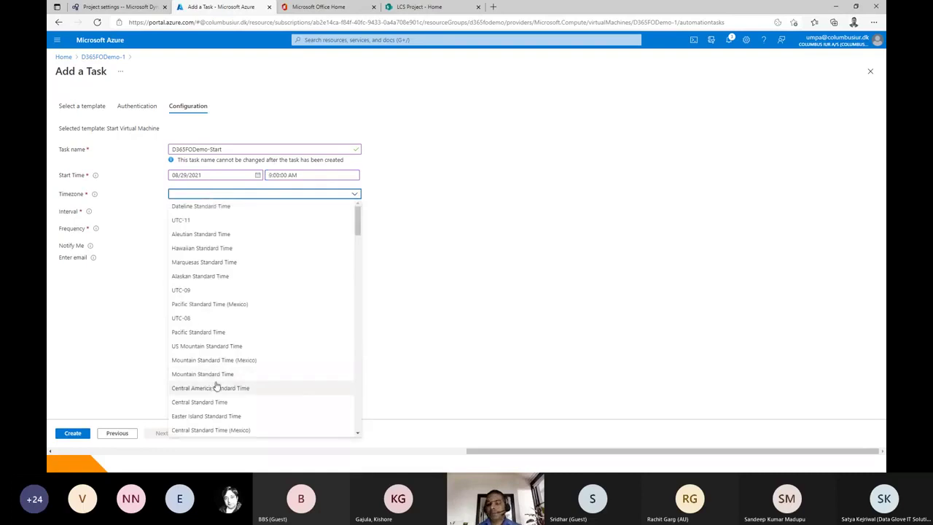
- Choose Mountain Standard Time from the timezone list
scroll(217, 386, down, 5)
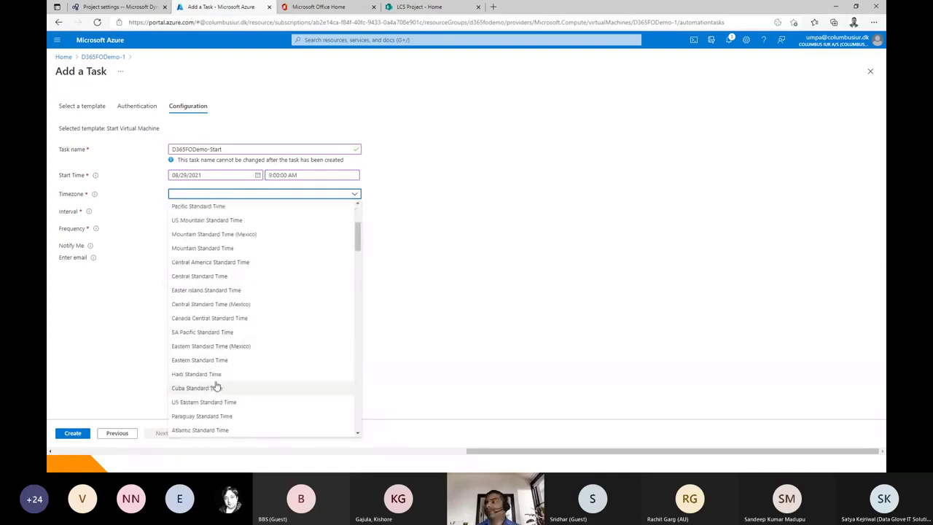
scroll(216, 386, down, 6)
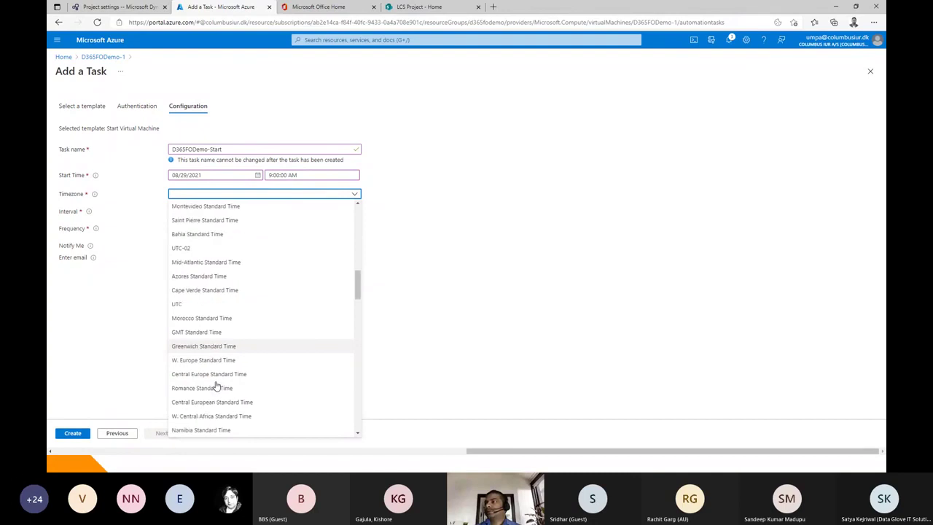
scroll(217, 386, down, 2)
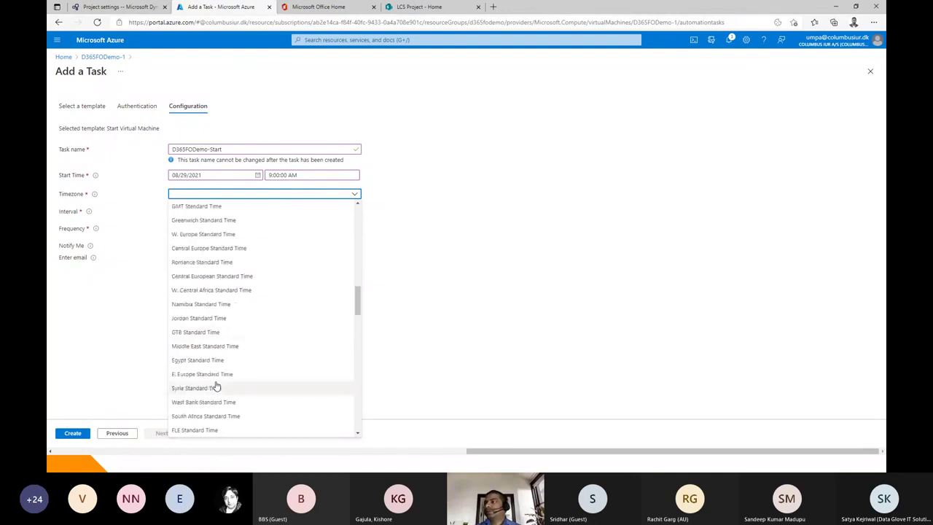
scroll(217, 386, down, 5)
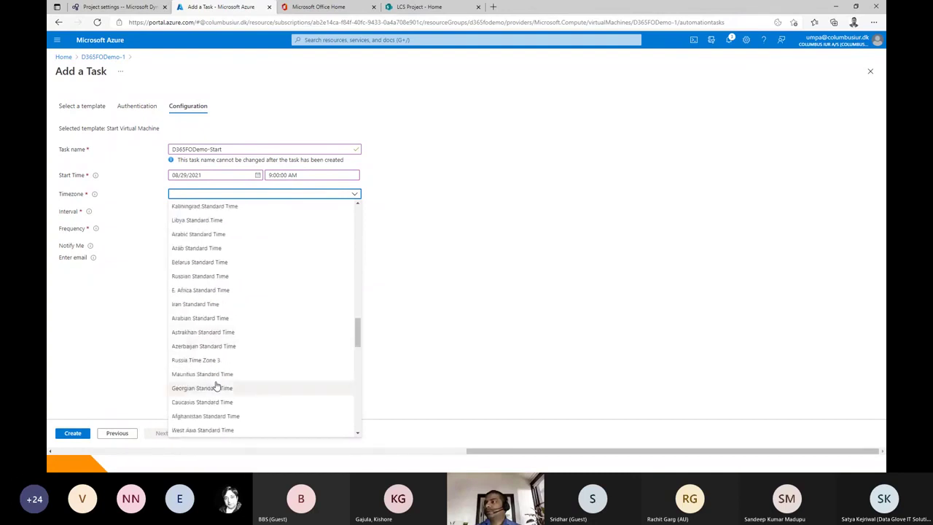
scroll(216, 387, down, 5)
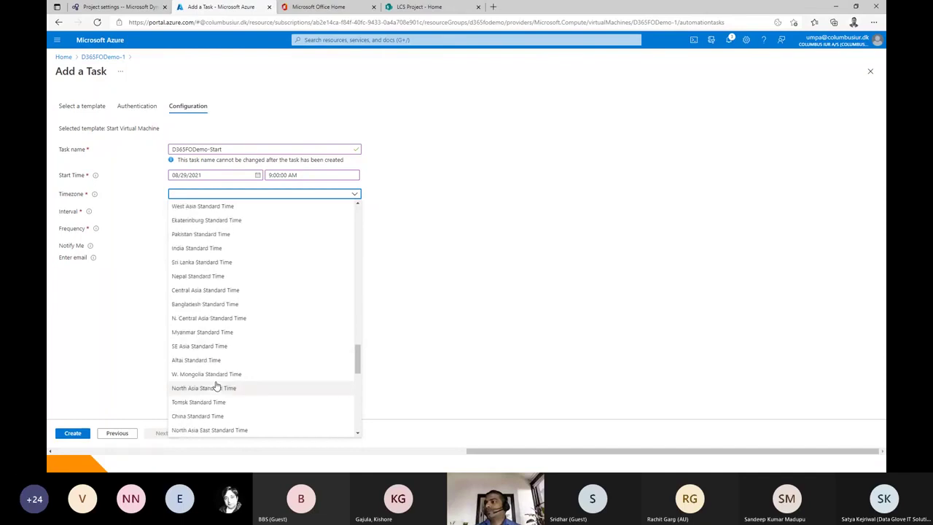
scroll(216, 387, down, 6)
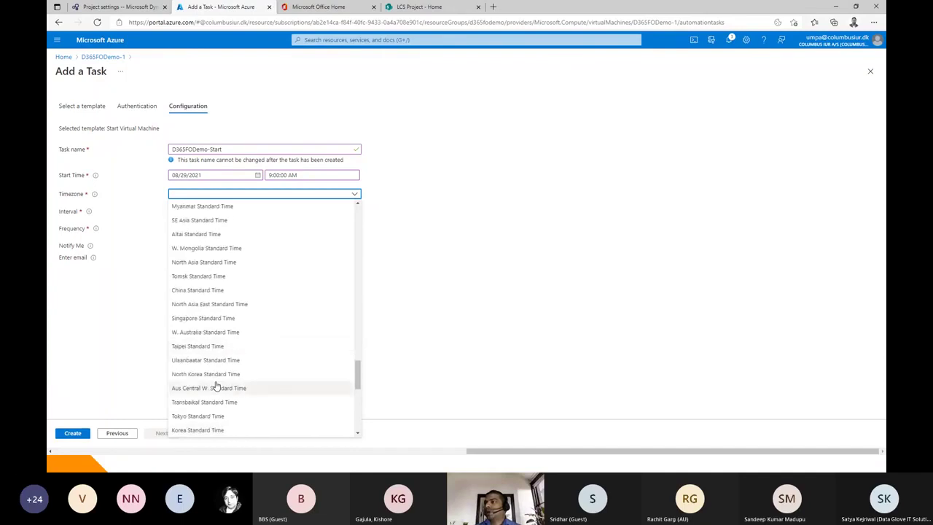
scroll(216, 386, down, 2)
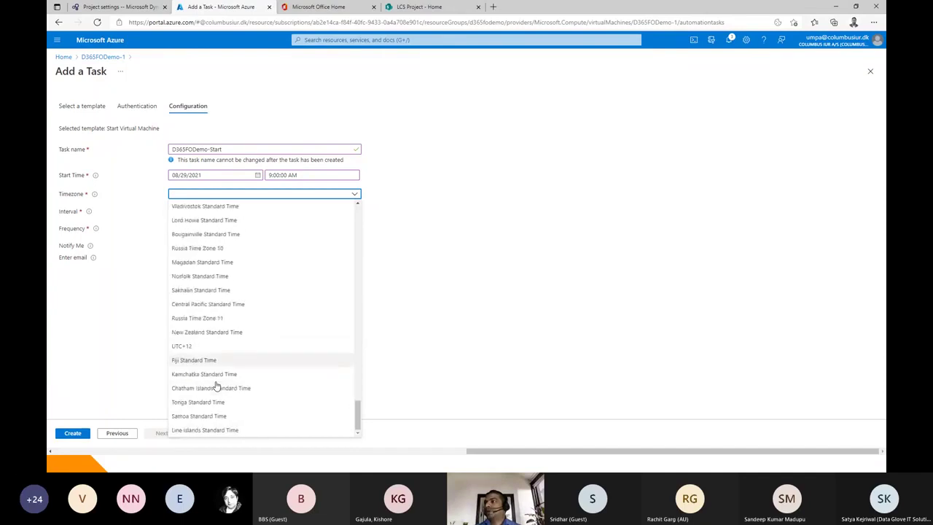
scroll(223, 386, up, 13)
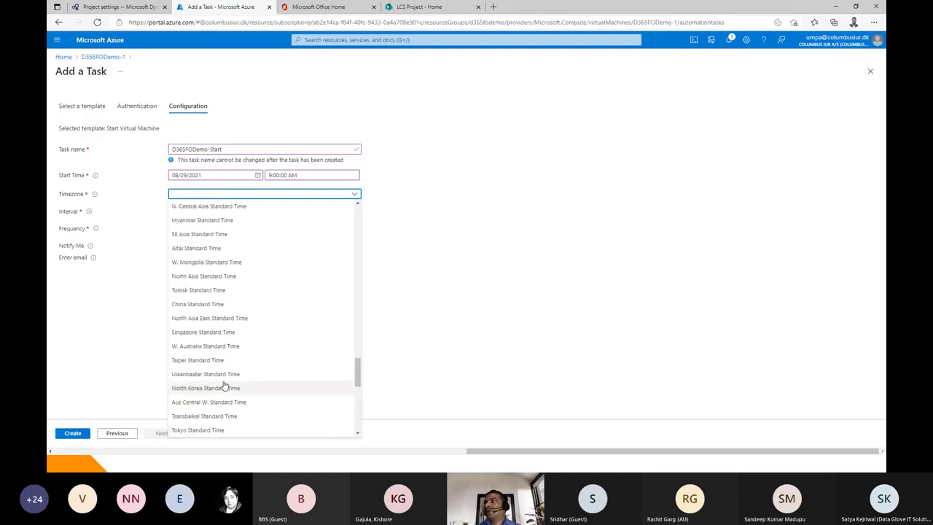
scroll(250, 340, up, 15)
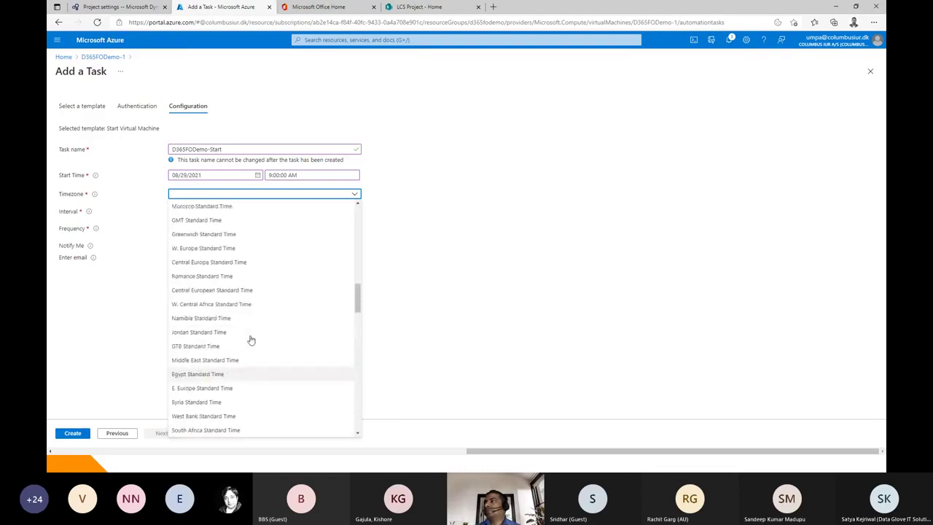
scroll(251, 340, up, 15)
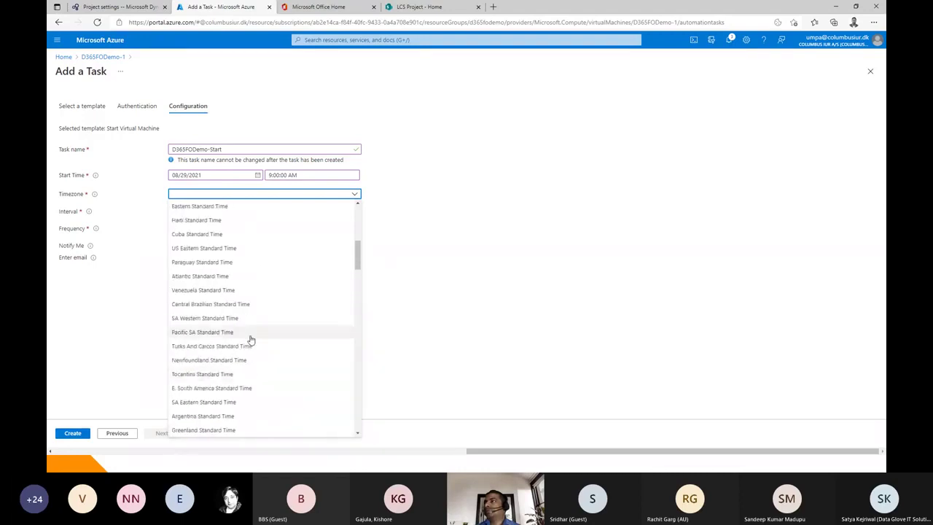
scroll(251, 340, up, 13)
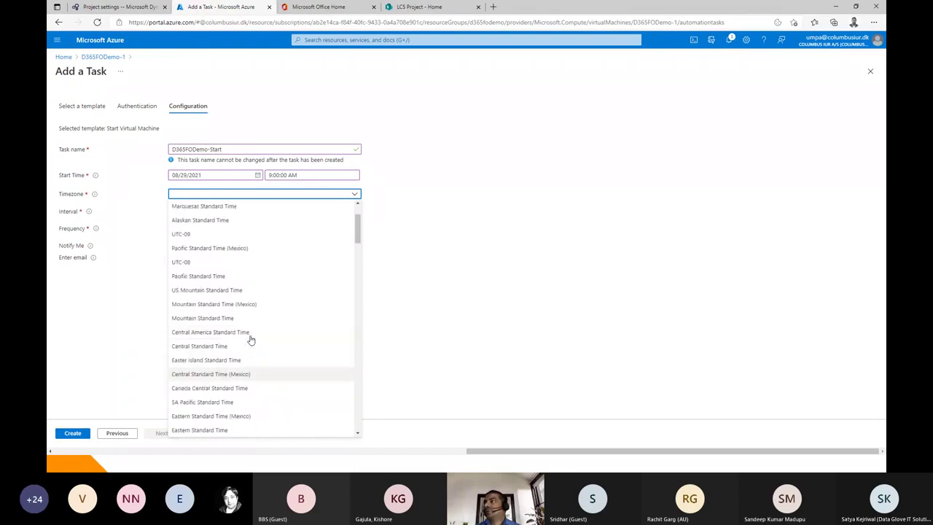
click(205, 318)
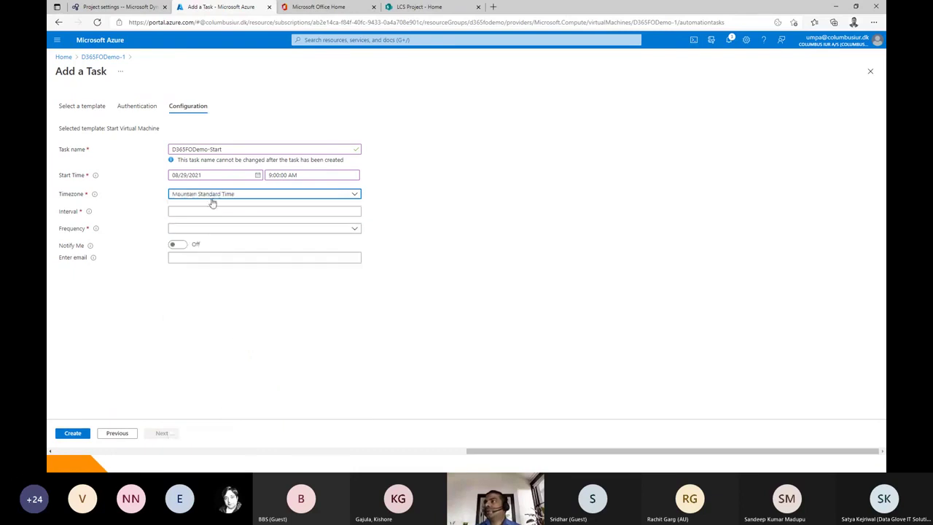
- Set the start task to repeat at an interval of 1 Day
click(340, 212)
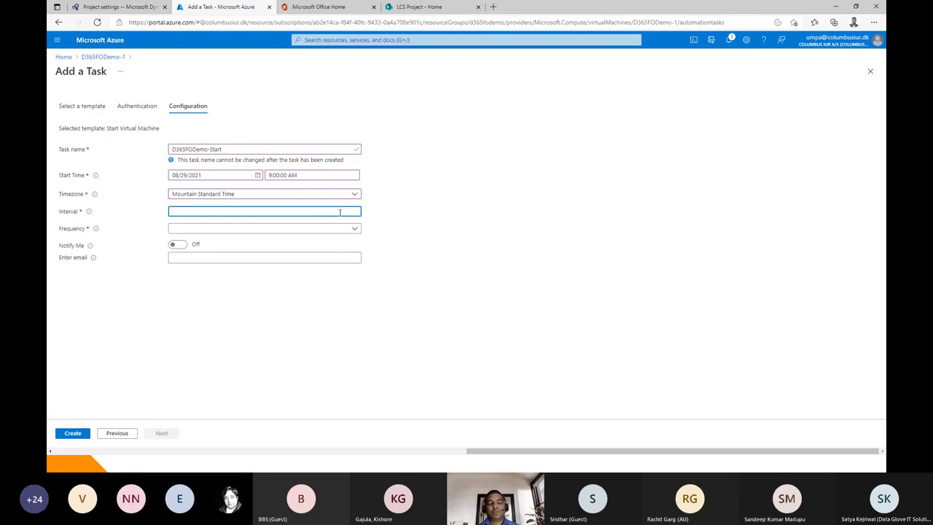
text(1)
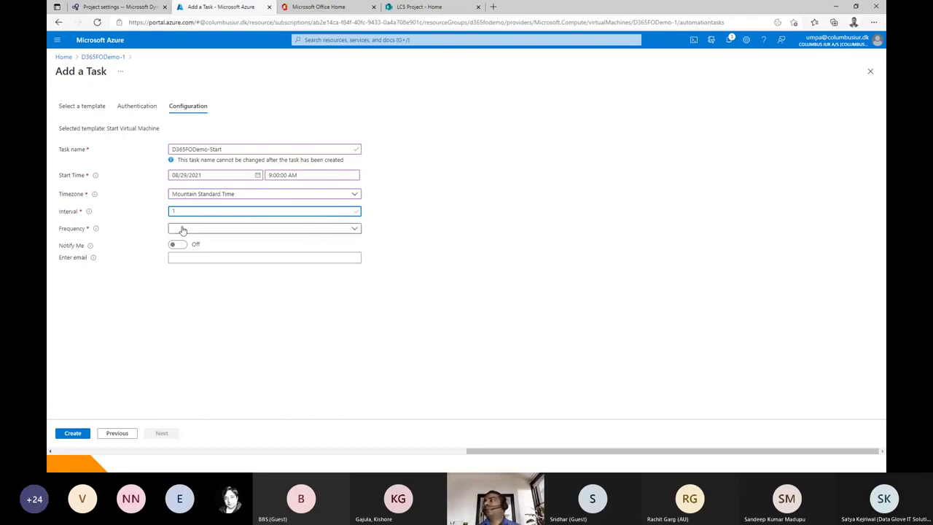
click(354, 229)
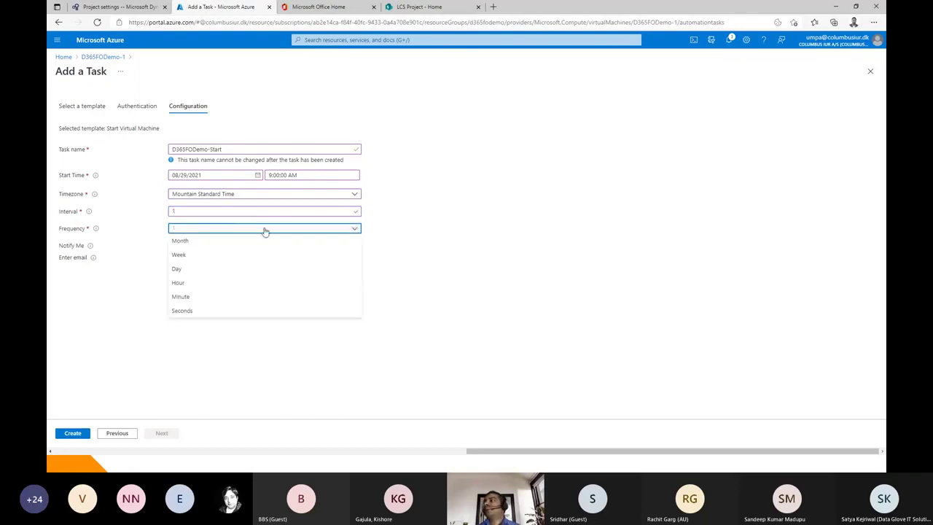
click(180, 269)
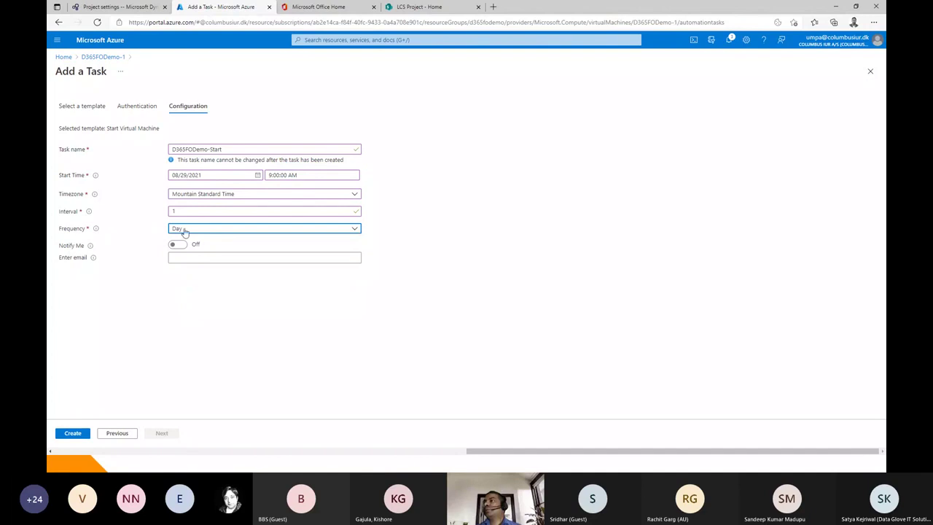
- Turn on notifications to the presenter's pasted e-mail address and create the task
click(180, 246)
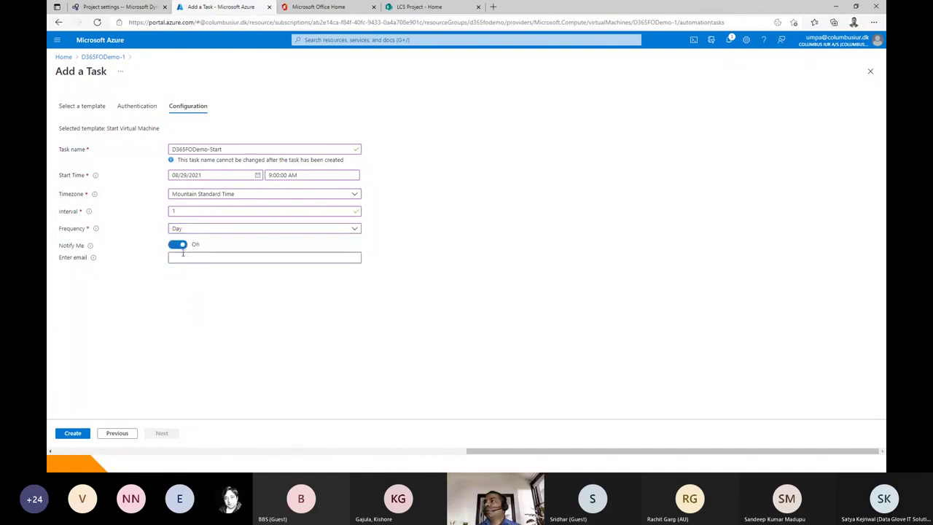
click(183, 255)
text(UMESH.)
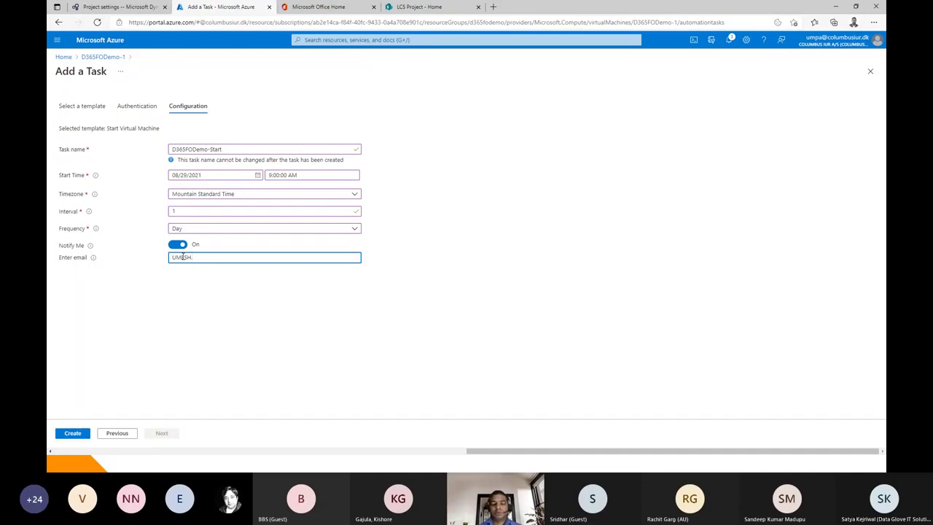
double_click(183, 256)
key(BackSpace)
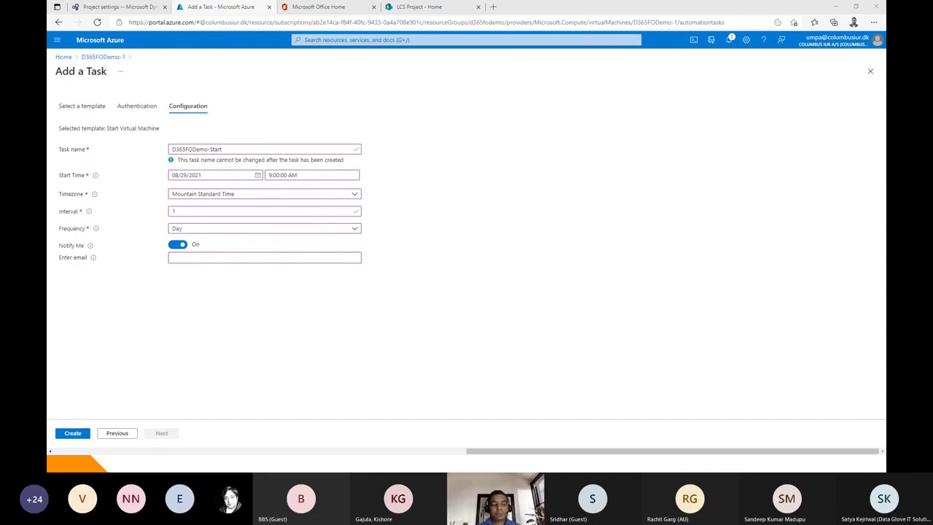
click(226, 257)
key(ctrl+v)
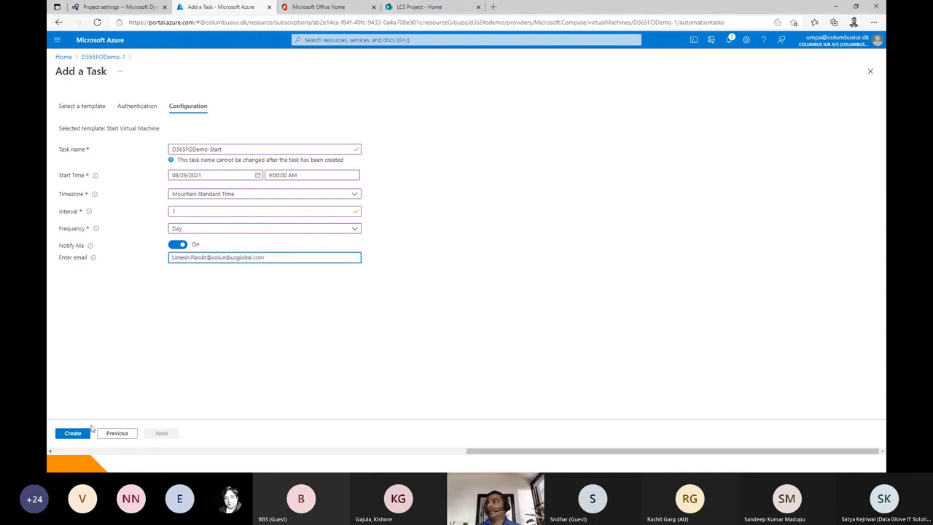
click(71, 434)
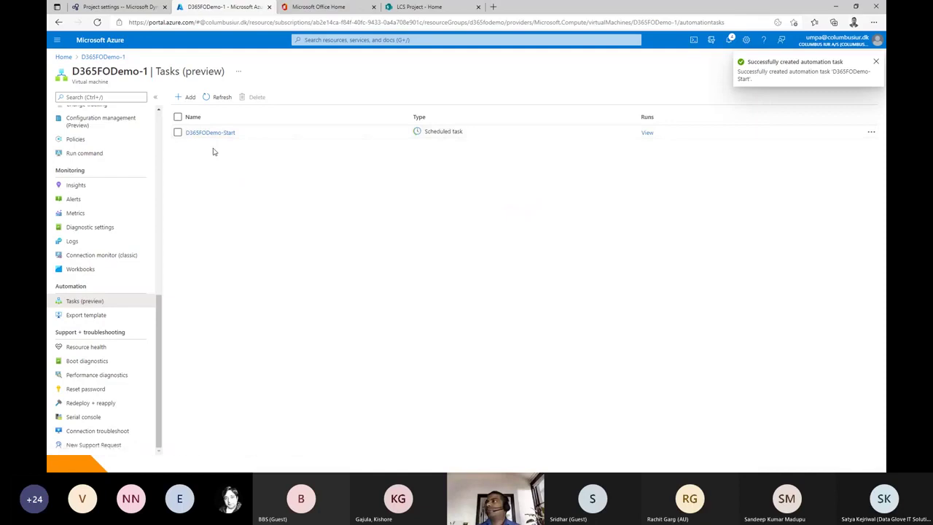
- Check the VM's Tasks list and Auto-shutdown settings, then return to the D365FODemo-1 overview
scroll(113, 287, up, 5)
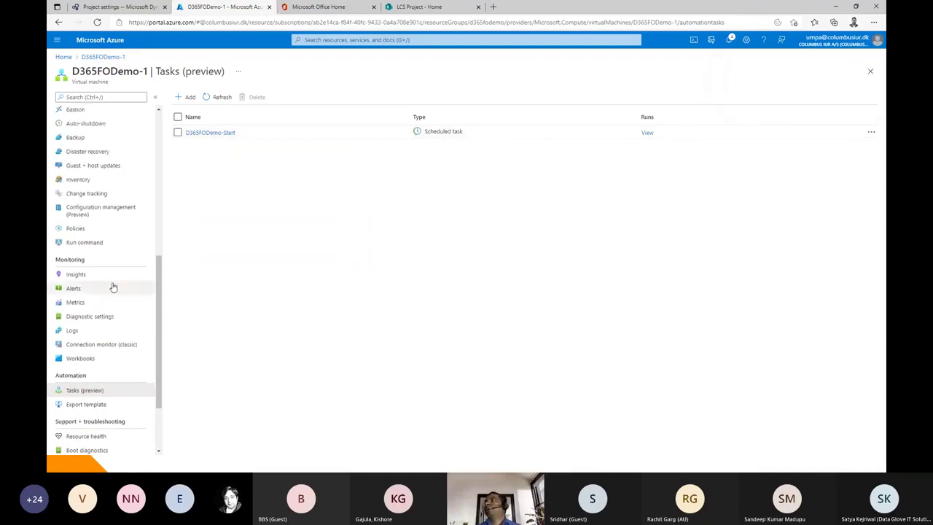
click(86, 245)
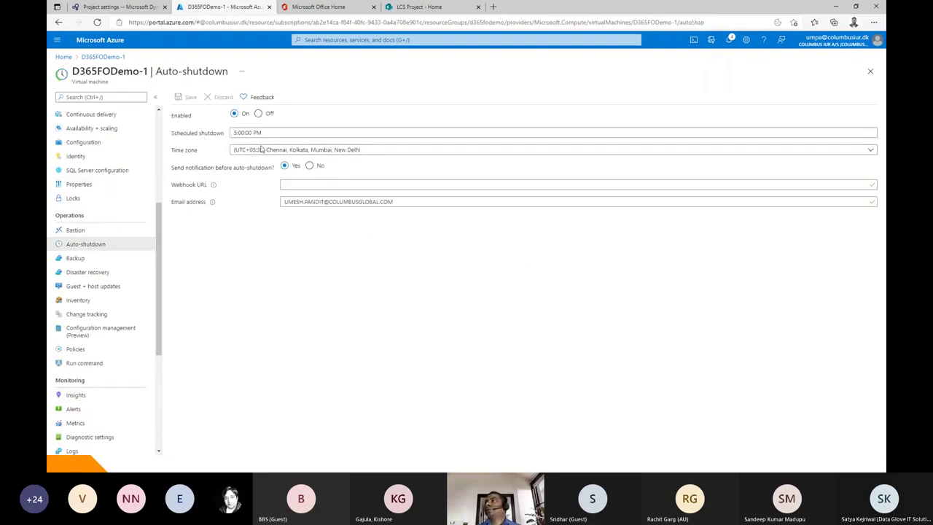
click(94, 58)
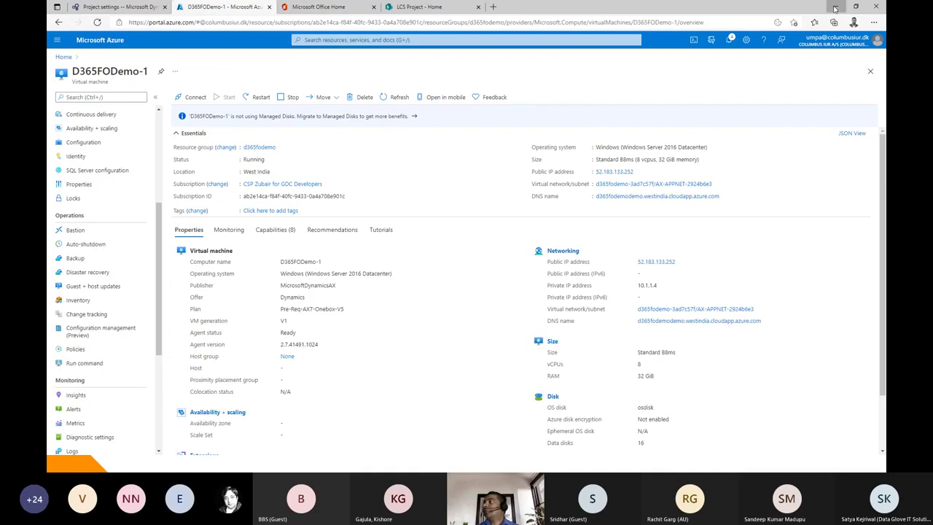
- Switch to the presentation and bring up the Q & A slide
key(alt+Tab)
click(488, 190)
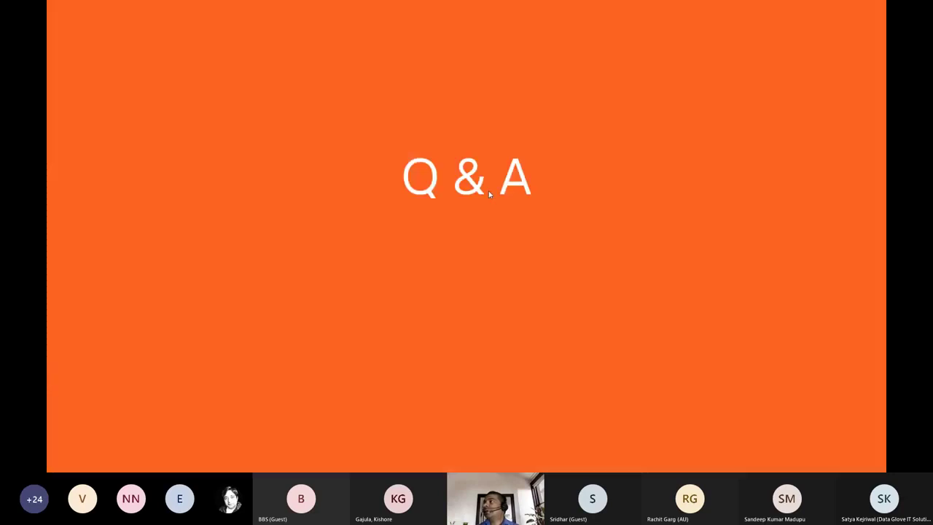
click(489, 191)
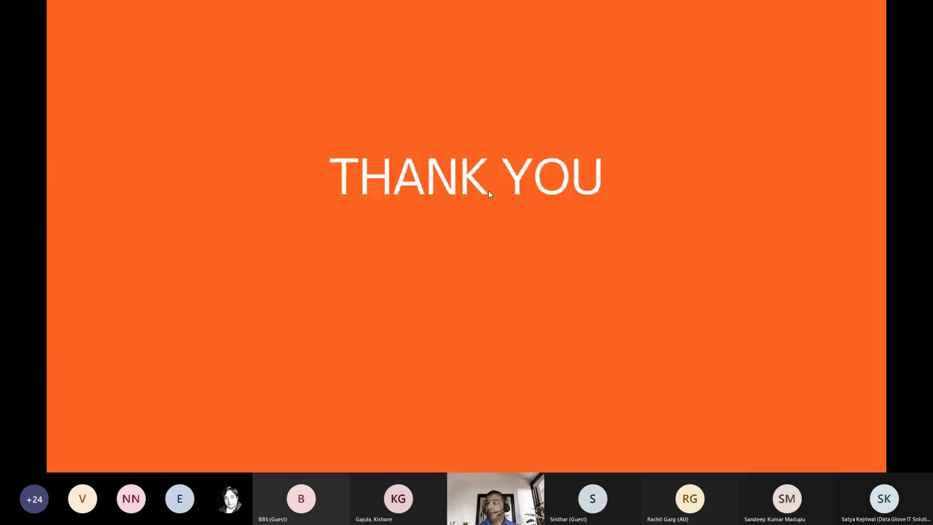
key(Left)
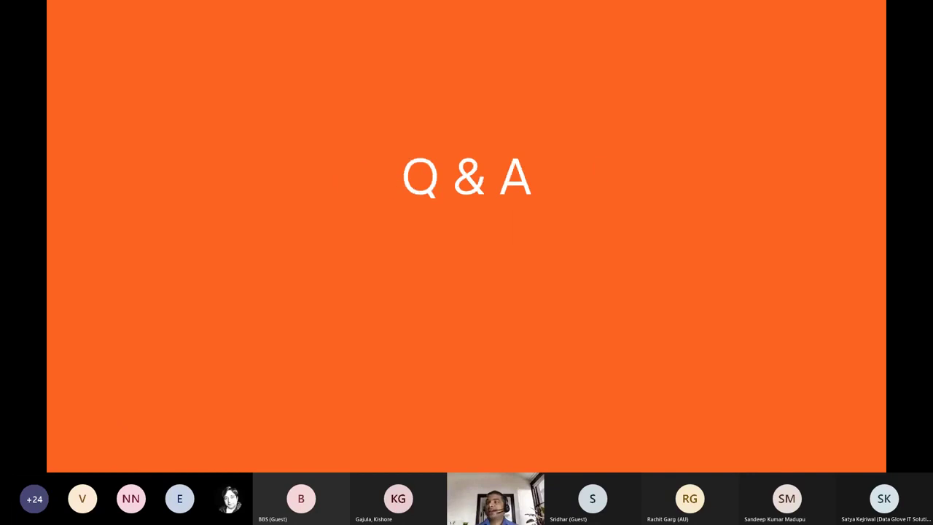